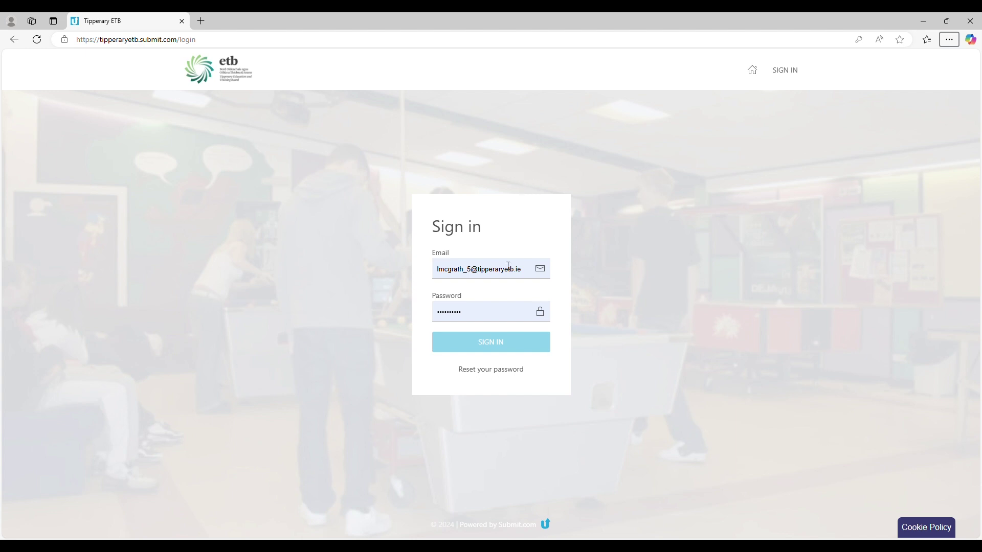
Step: Sign in to the portal and go to the list of available forms
click(499, 347)
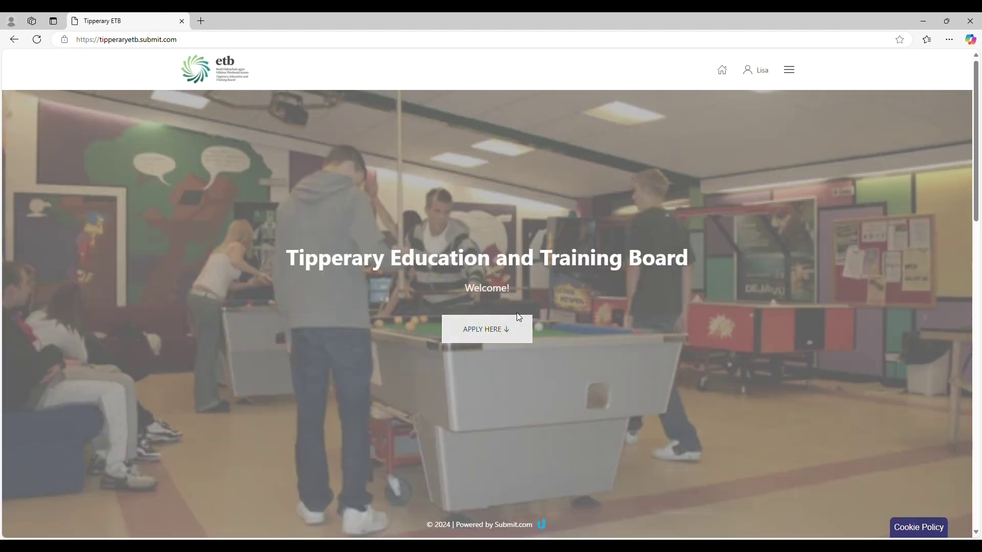
click(499, 336)
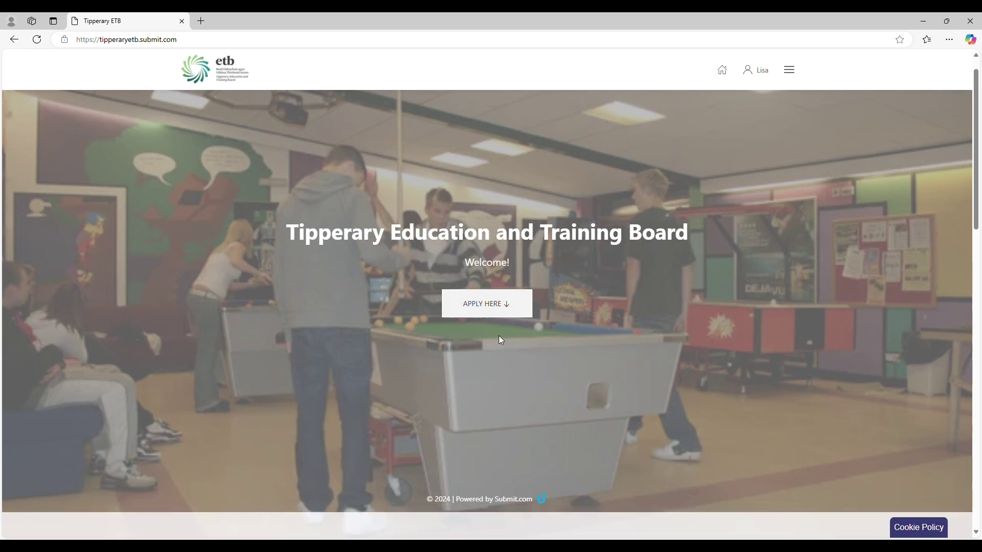
scroll(503, 340, down, 8)
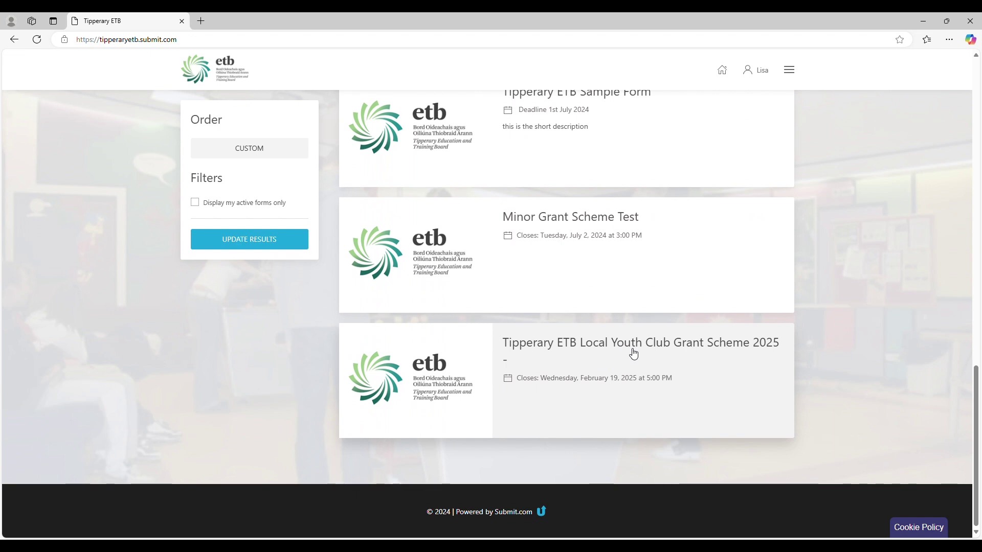
Step: Open the Local Youth Club Grant Scheme 2025 card and read through its eligibility details
click(605, 352)
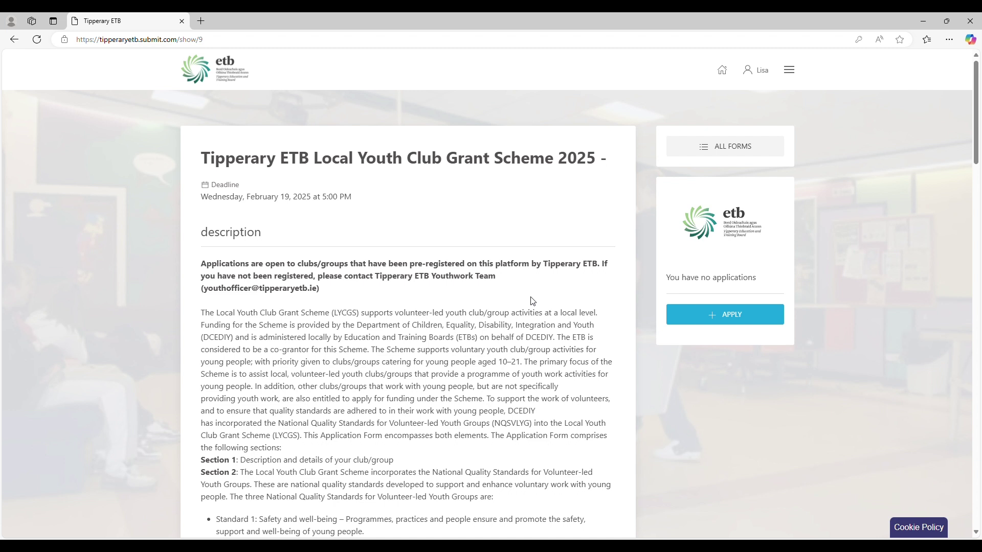
scroll(532, 301, down, 2)
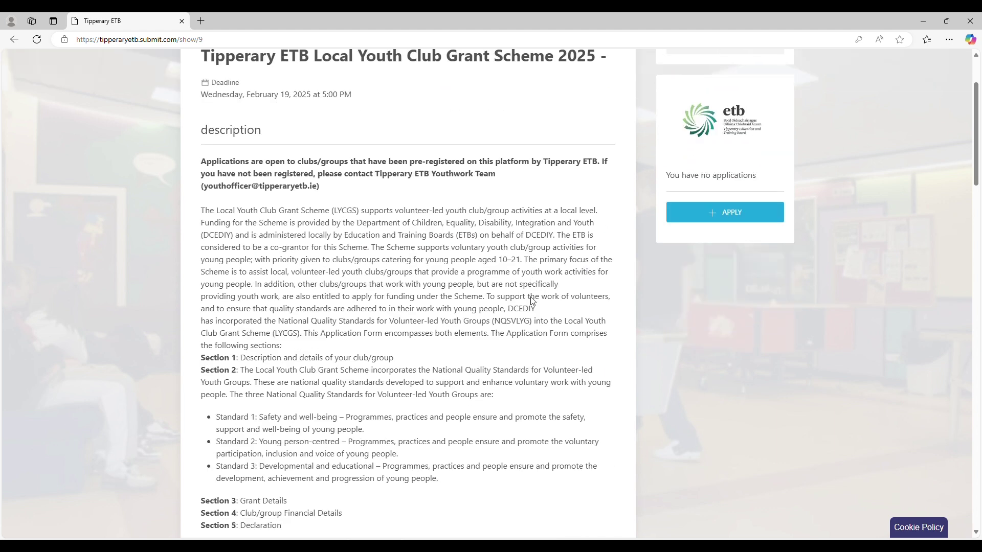
scroll(532, 301, down, 4)
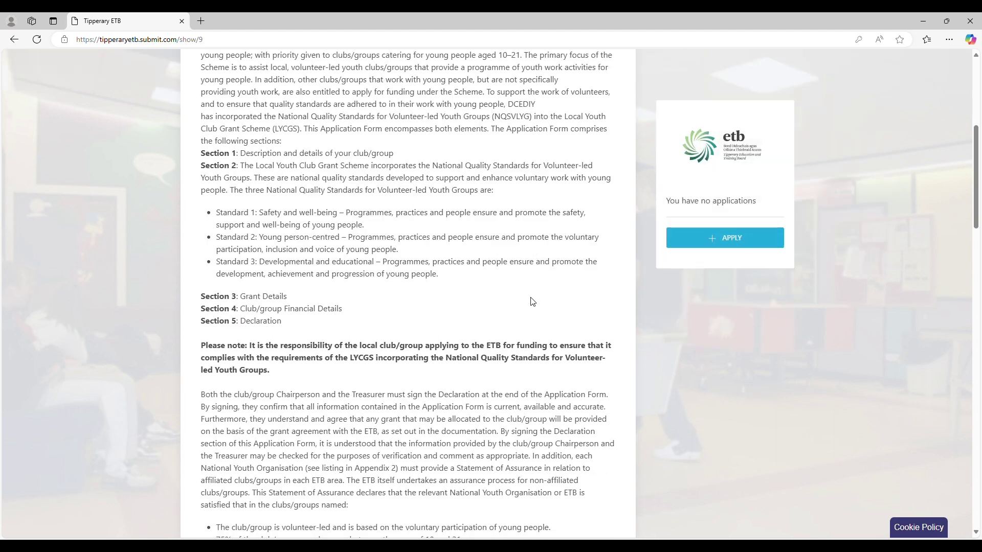
scroll(532, 301, down, 1)
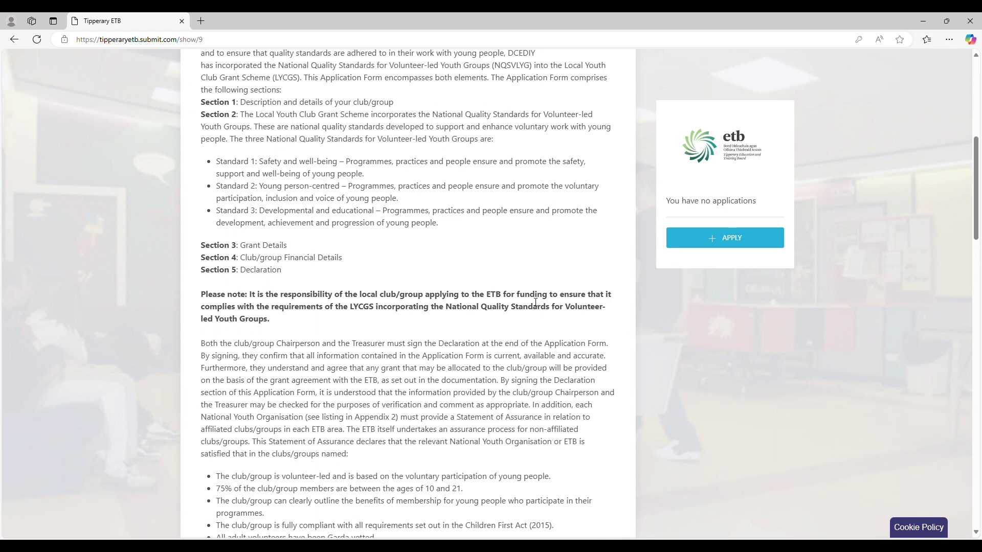
scroll(535, 302, down, 9)
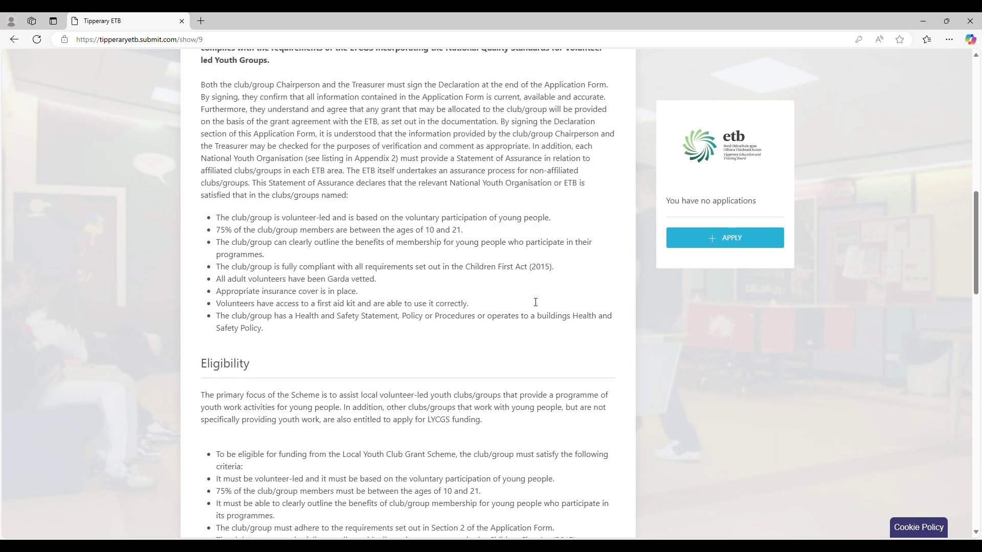
scroll(536, 302, down, 7)
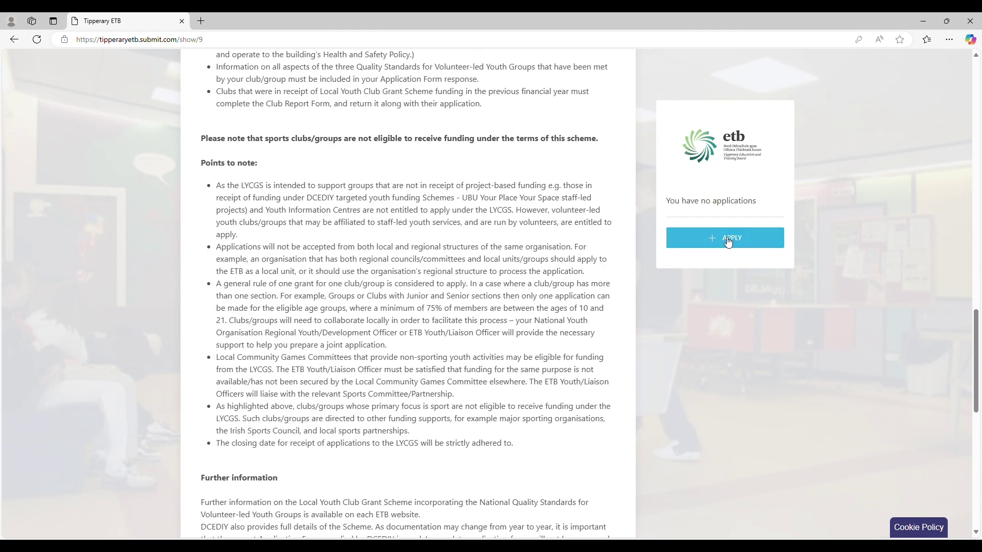
Step: Start a new application and give the club name 'tipperary town youth club'
click(728, 241)
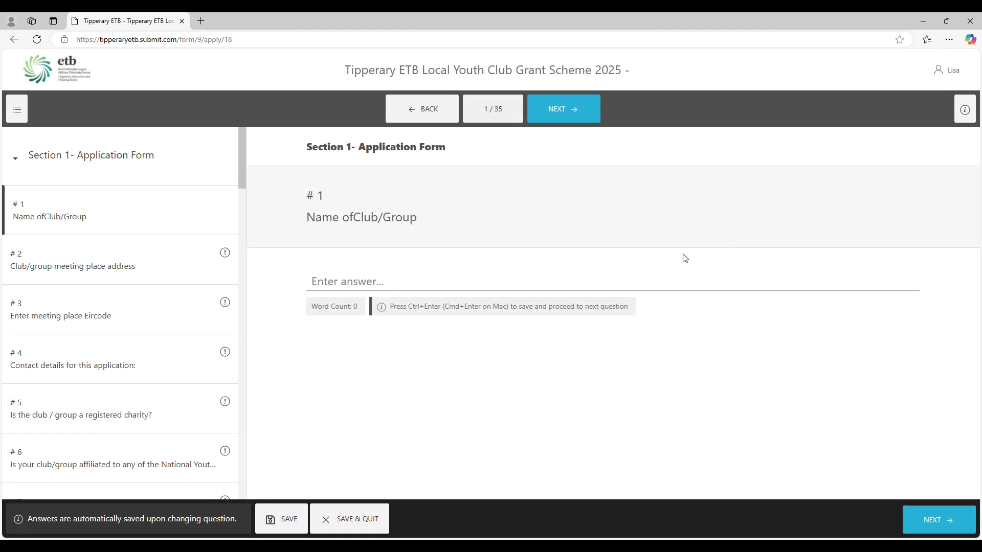
click(332, 280)
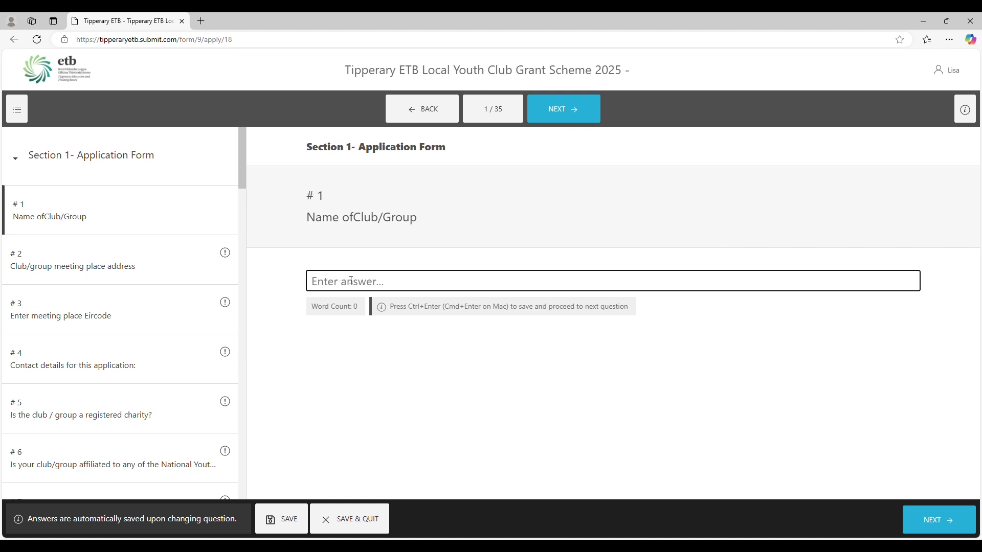
text(tipperar)
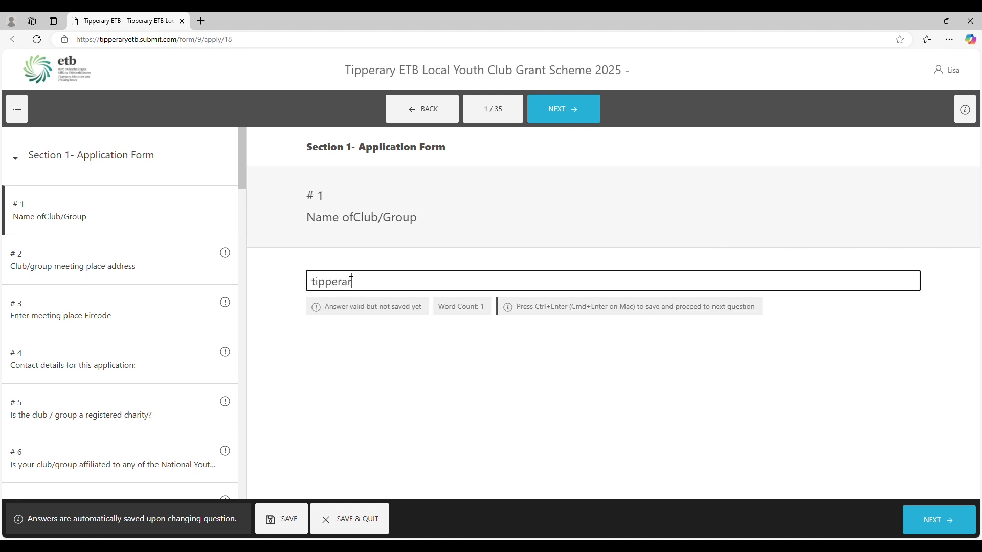
text(y town youth club)
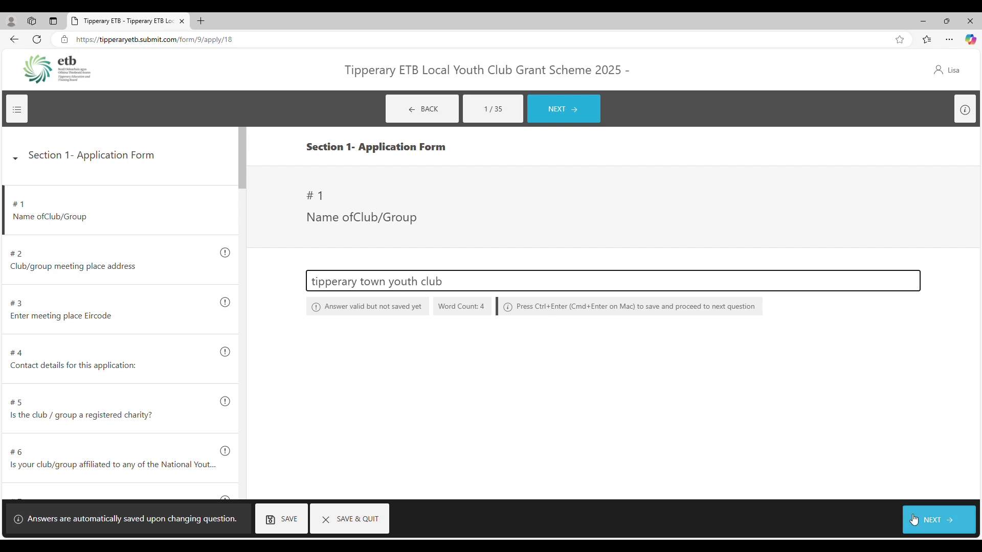
click(937, 528)
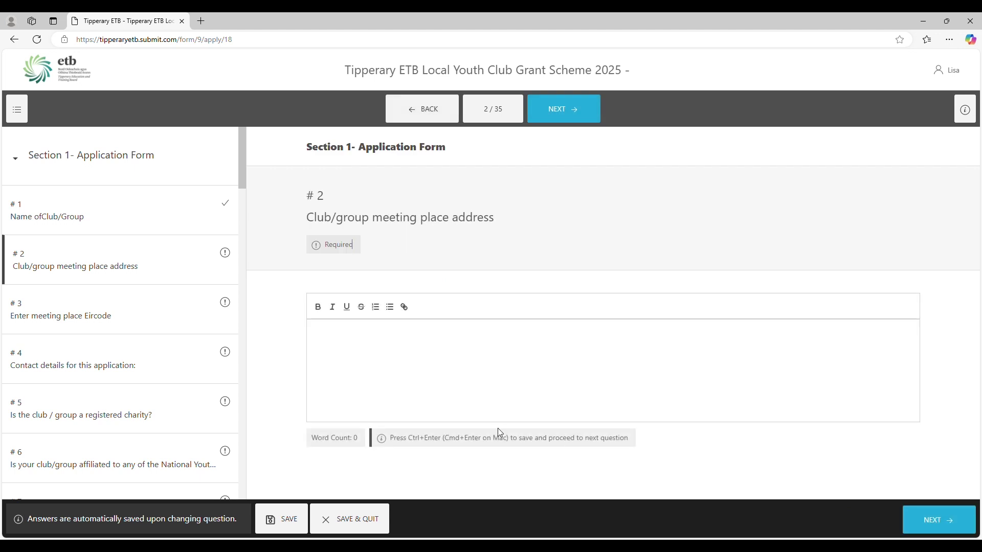
Step: Enter the meeting place address and search its Eircode, continuing to question 4
click(345, 340)
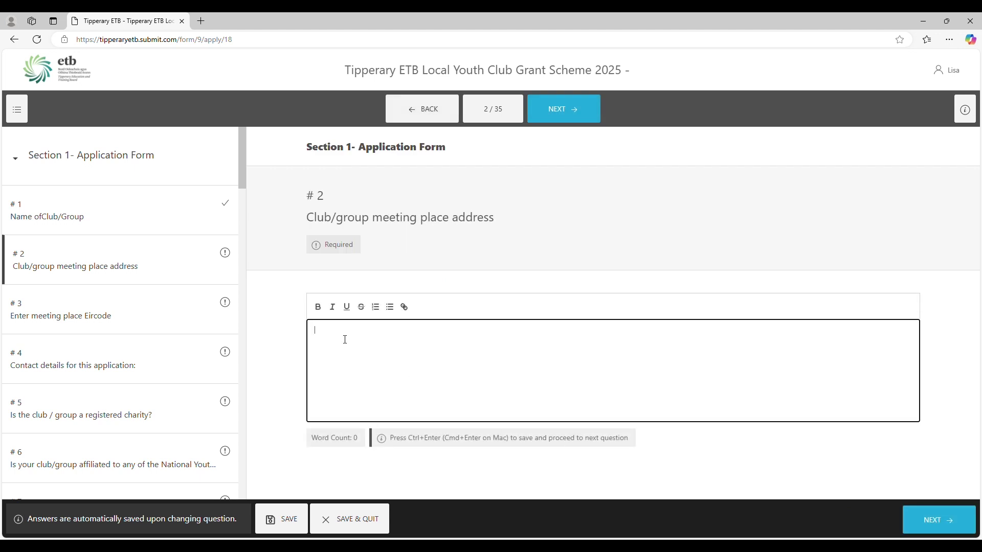
text(mmmm)
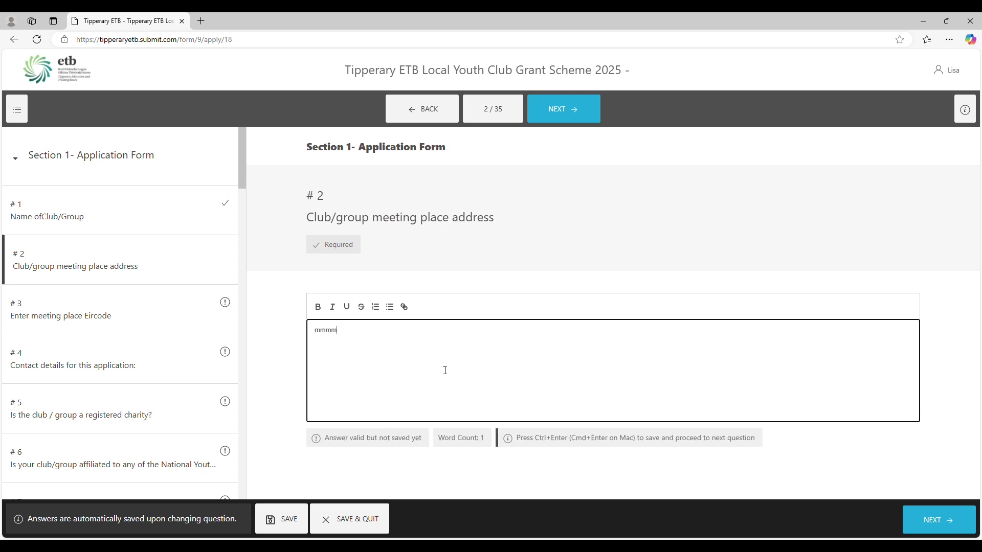
click(951, 529)
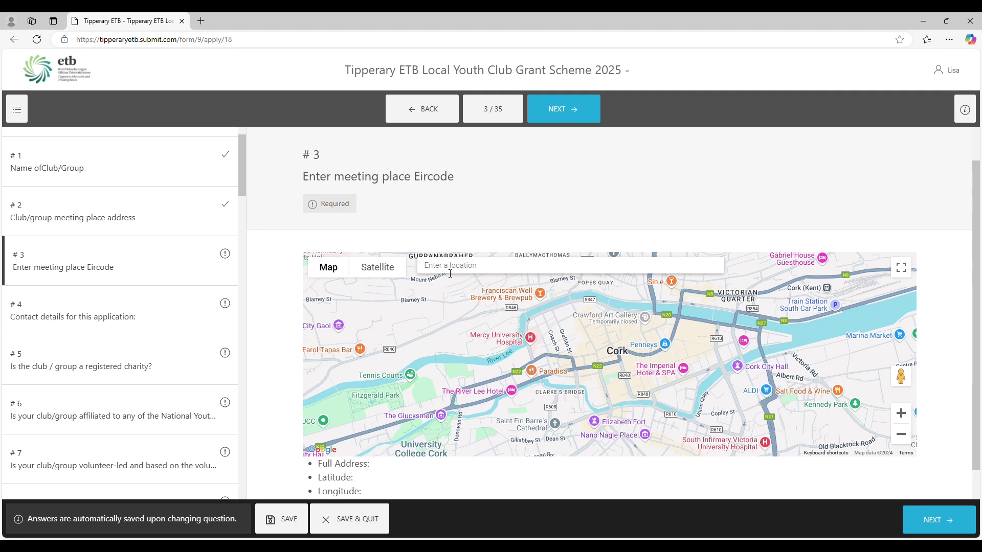
click(451, 271)
text(E34)
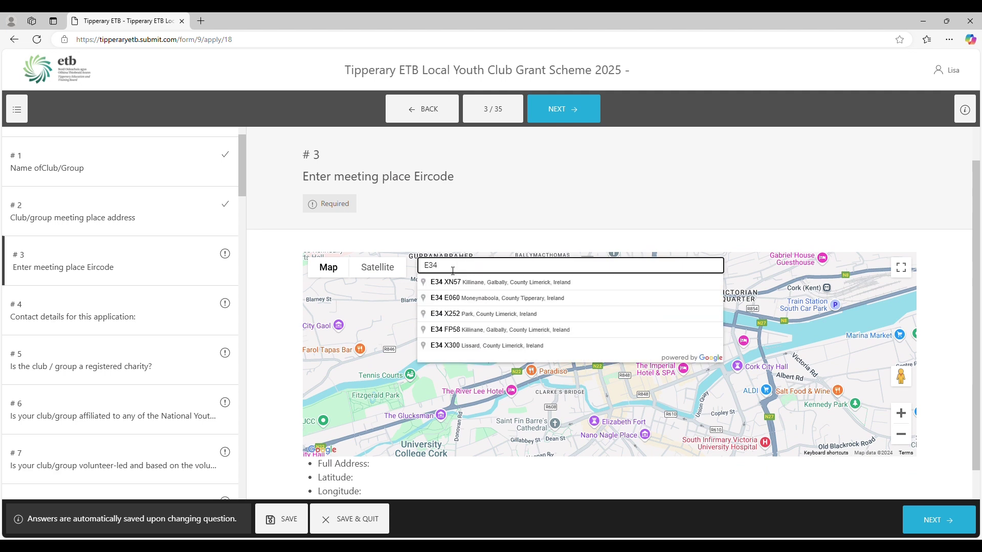
text(D76)
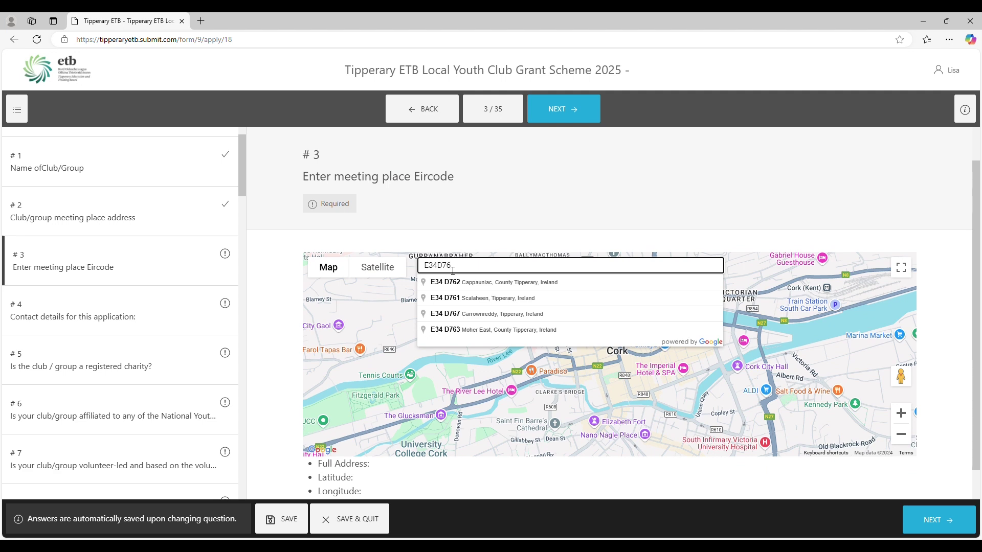
text(1)
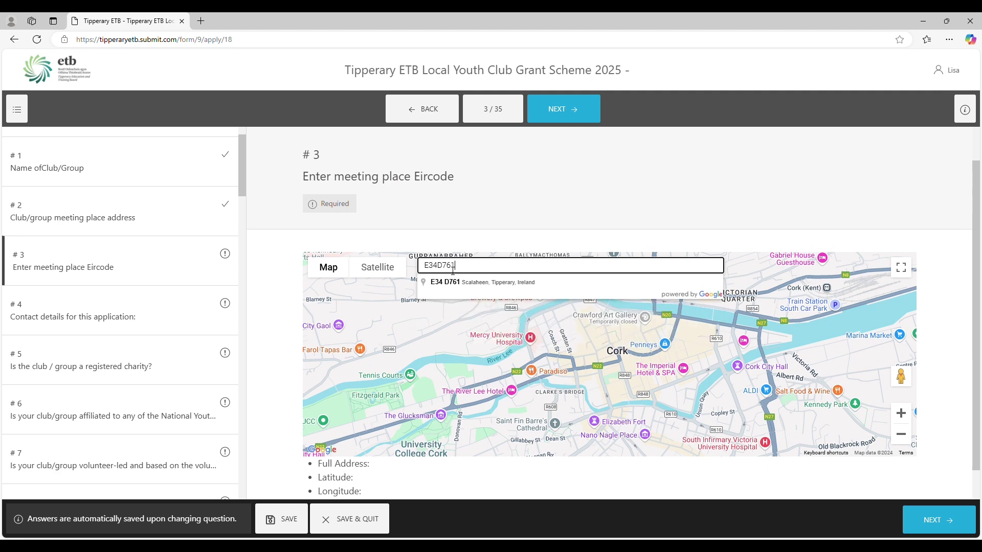
click(945, 522)
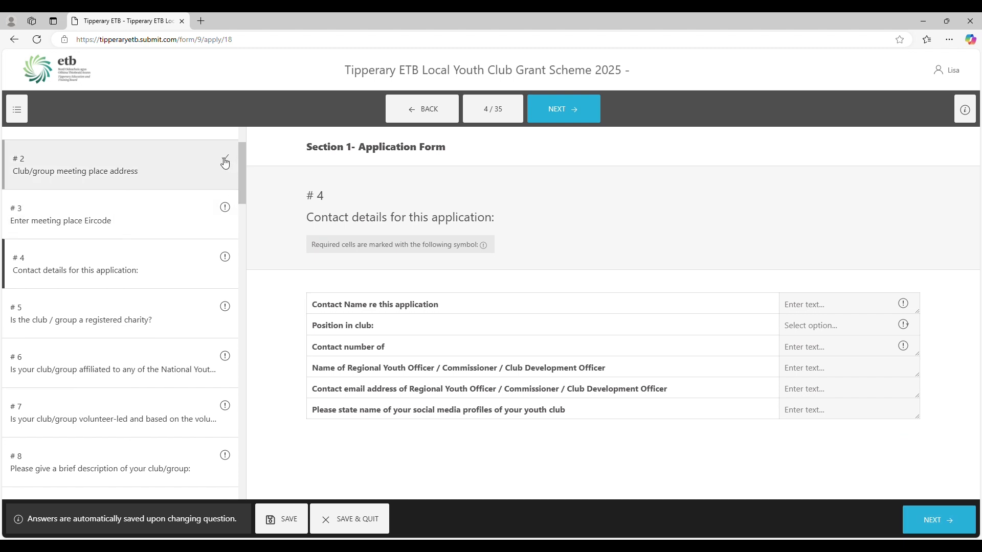
Step: Enter the contact's name, Secretary as club position, and the contact's phone number, then continue
scroll(235, 153, up, 2)
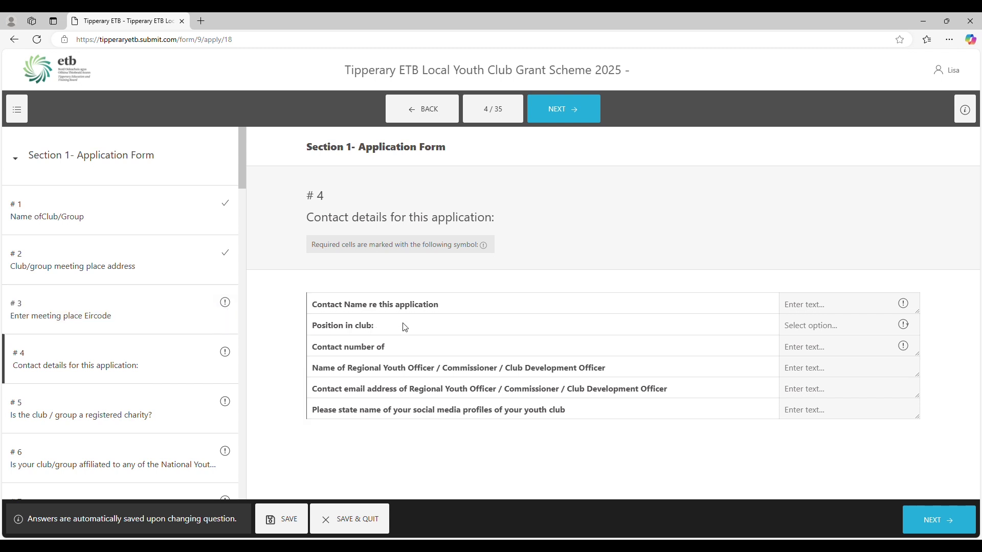
click(796, 309)
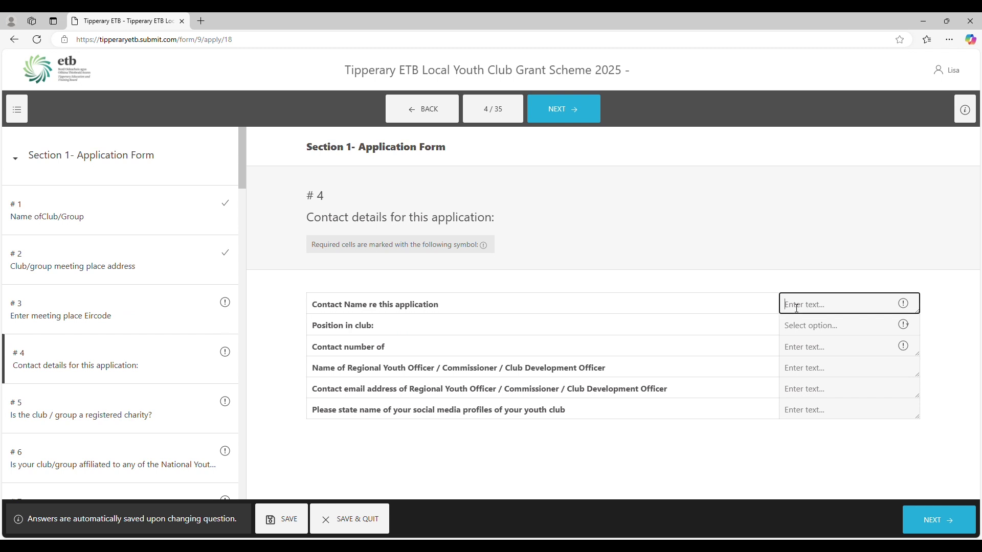
click(804, 324)
click(818, 361)
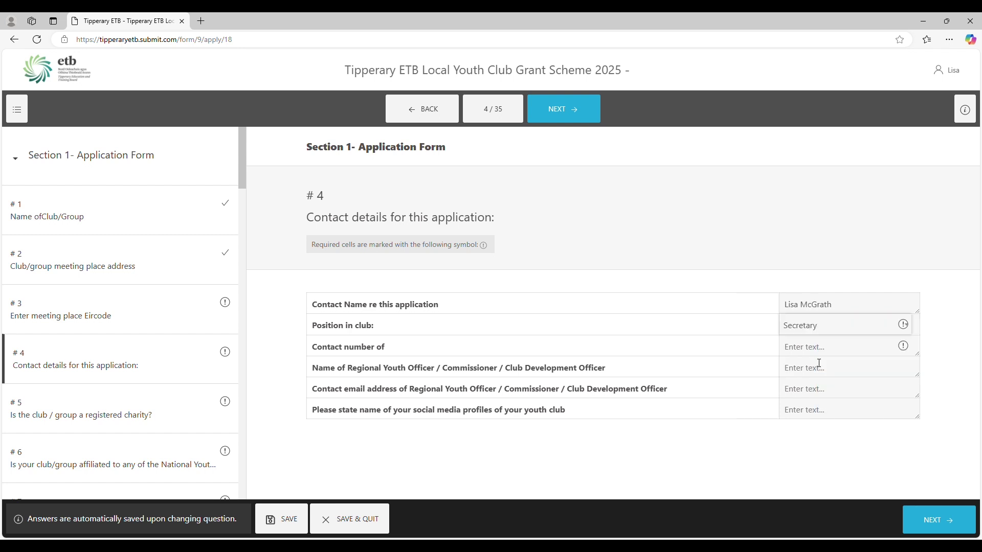
click(816, 355)
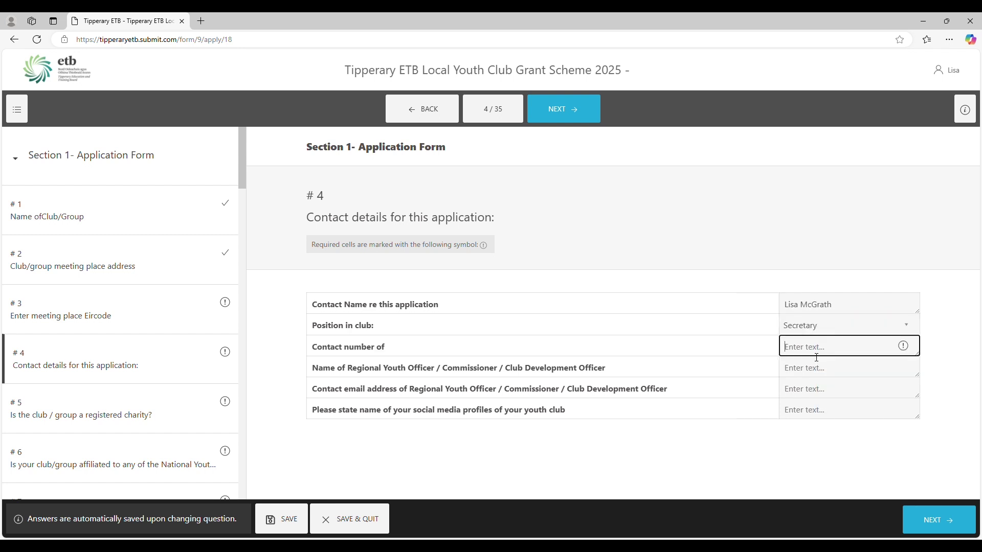
text(55555)
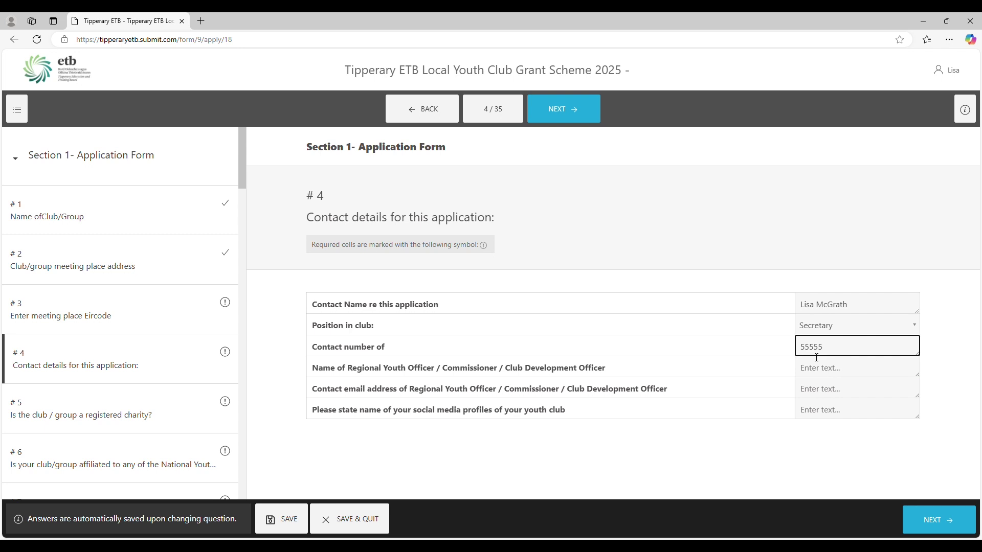
text(2545)
click(826, 374)
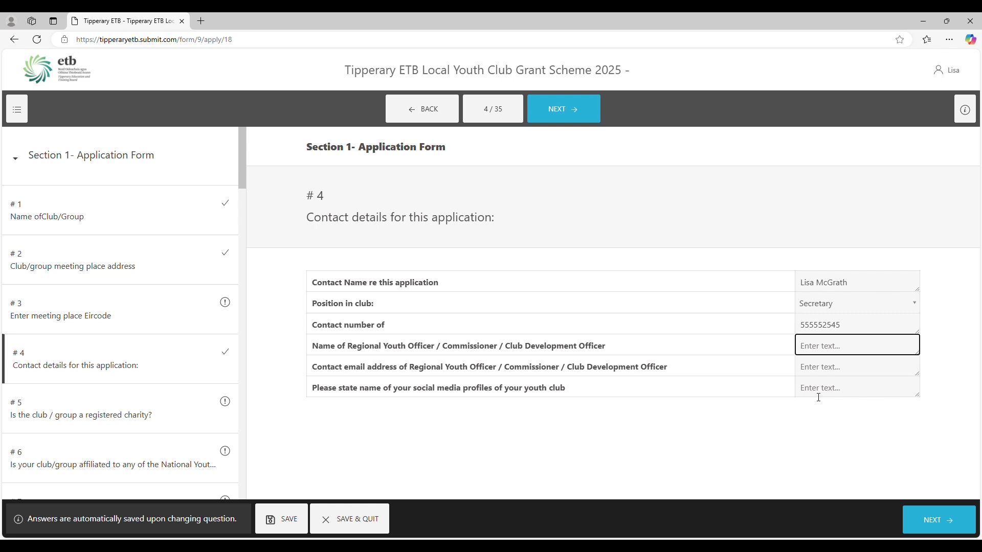
click(930, 521)
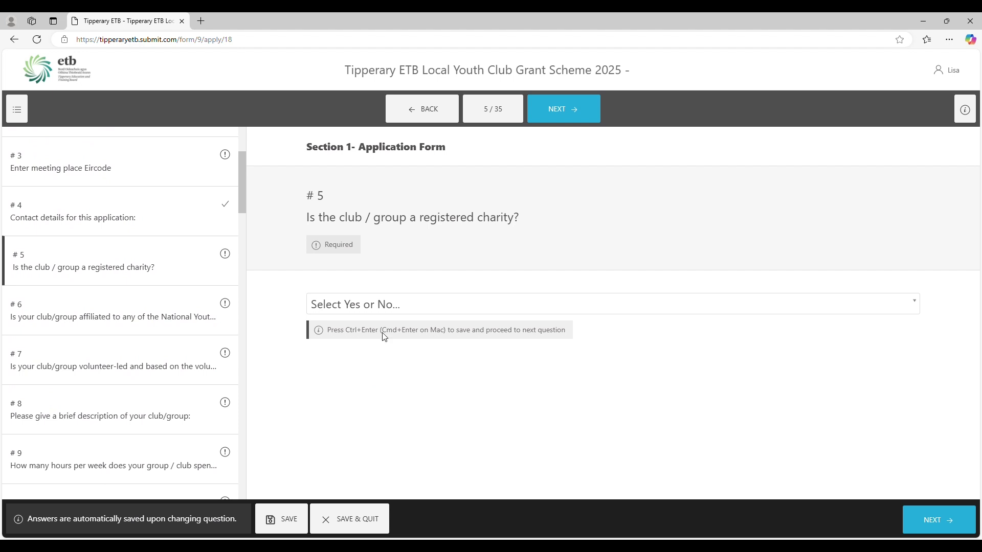
Step: Answer Yes to being a registered charity and enter the charity number
click(383, 302)
click(371, 327)
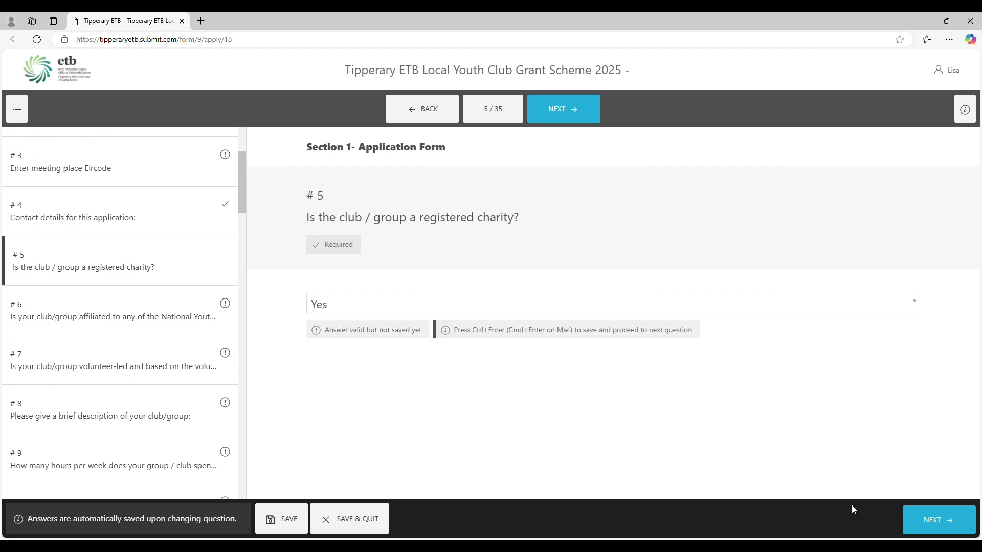
click(935, 520)
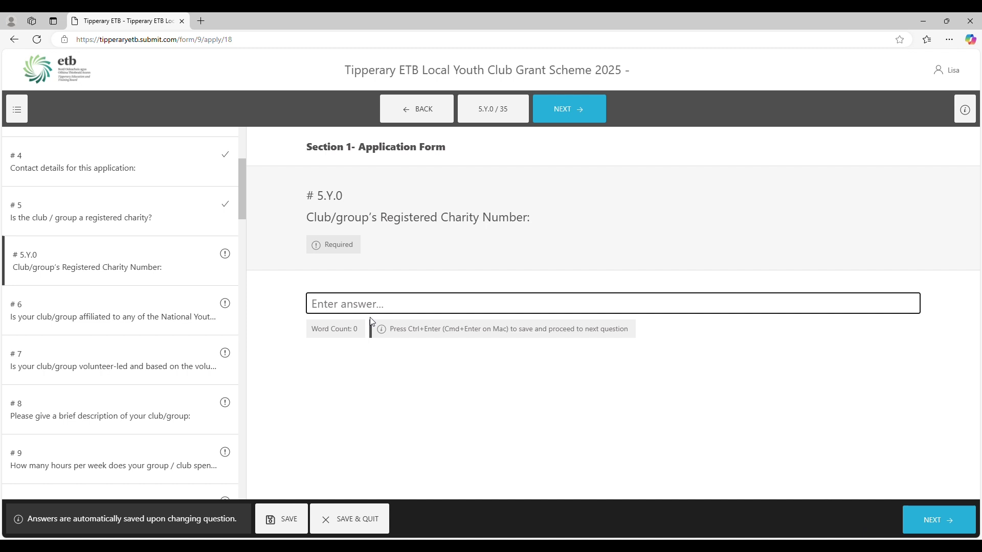
text(Chy25415)
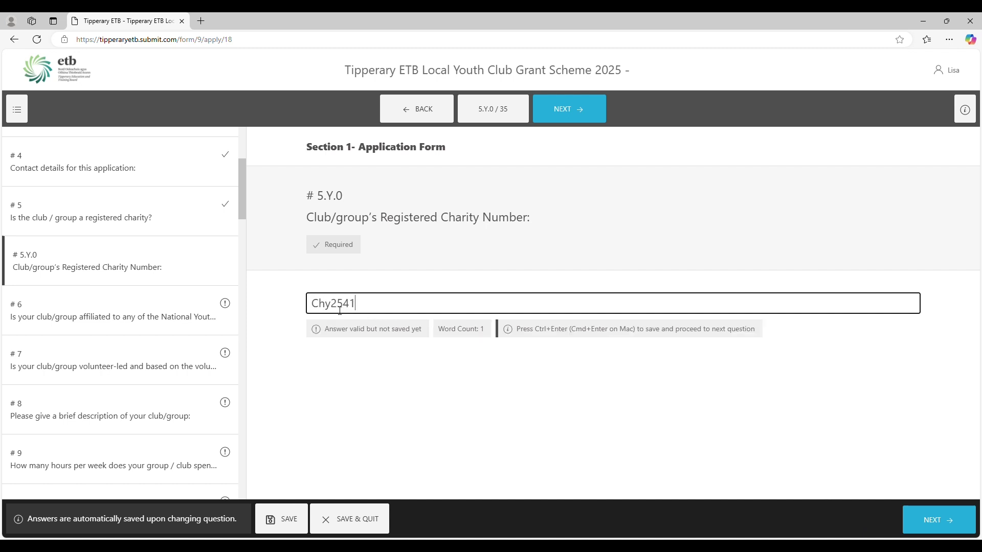
click(963, 528)
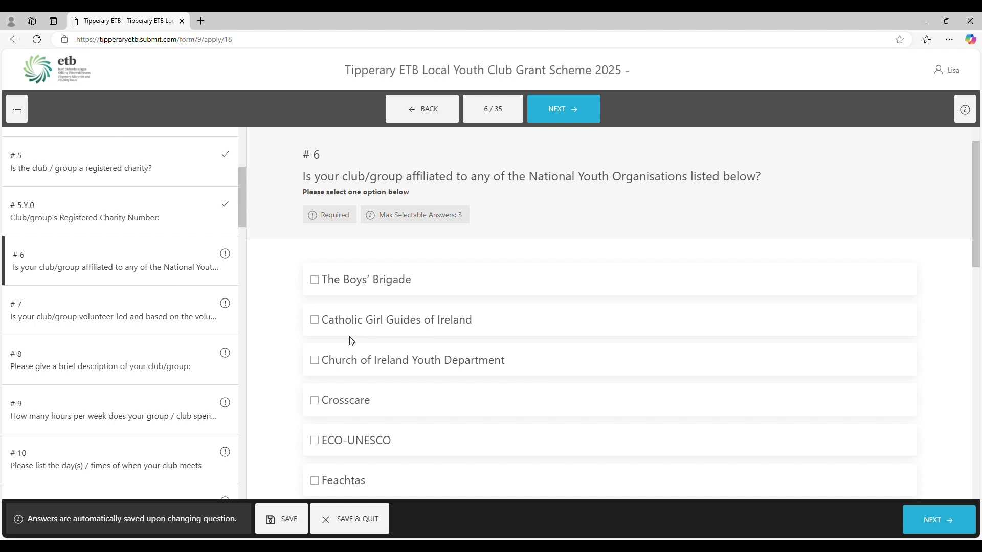
Step: Mark the club as affiliated with Youth Work Ireland Tipperary and continue to question 7
scroll(352, 341, down, 2)
scroll(352, 340, down, 1)
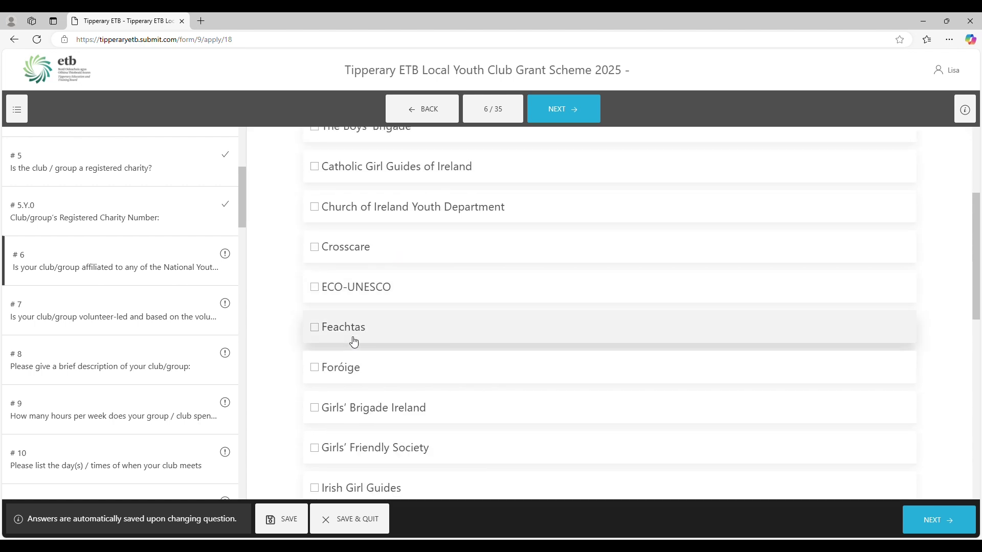
scroll(354, 342, down, 1)
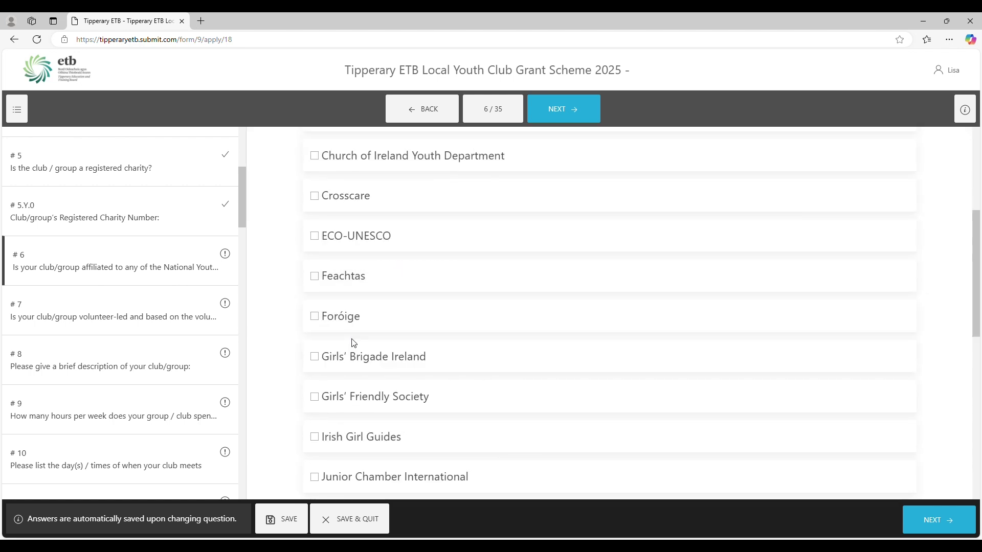
scroll(354, 343, down, 4)
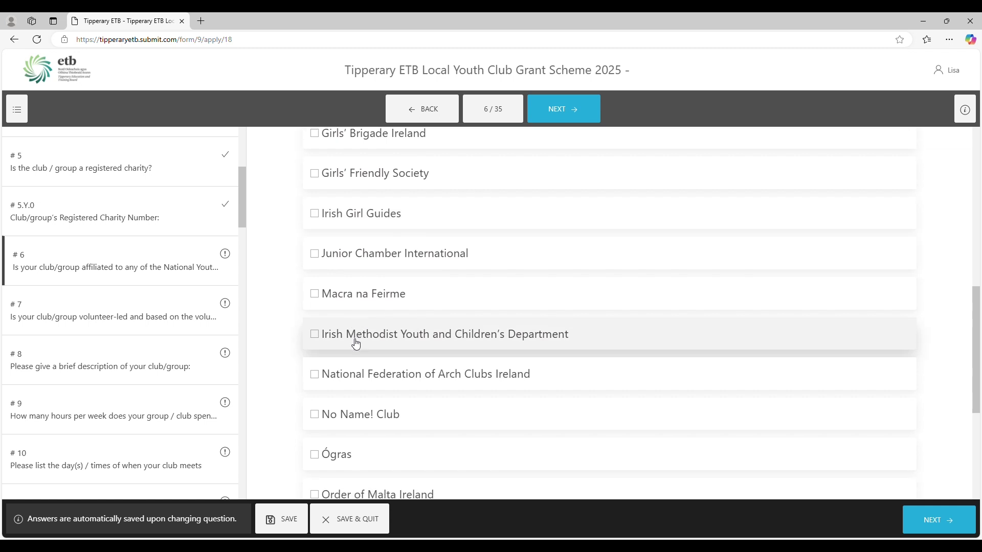
scroll(356, 344, down, 4)
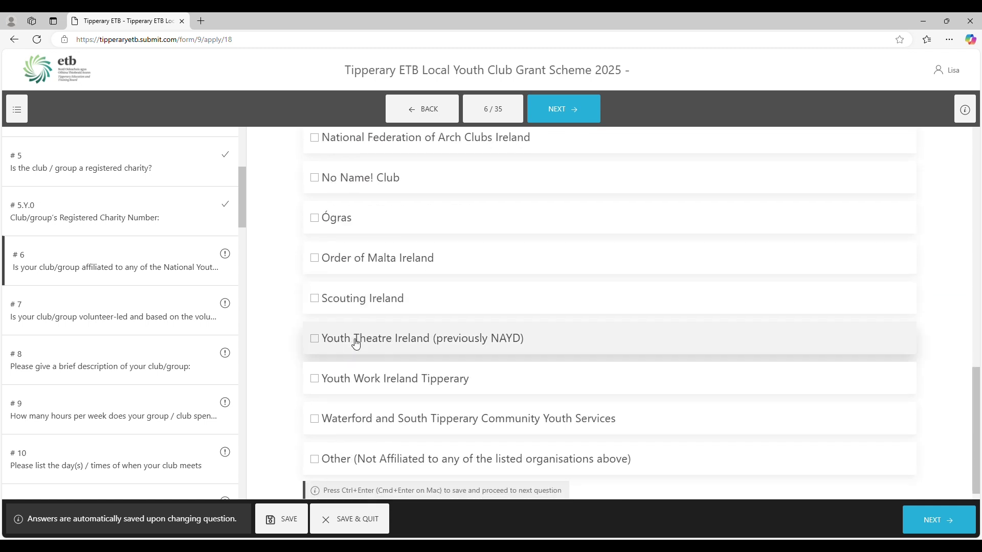
click(325, 380)
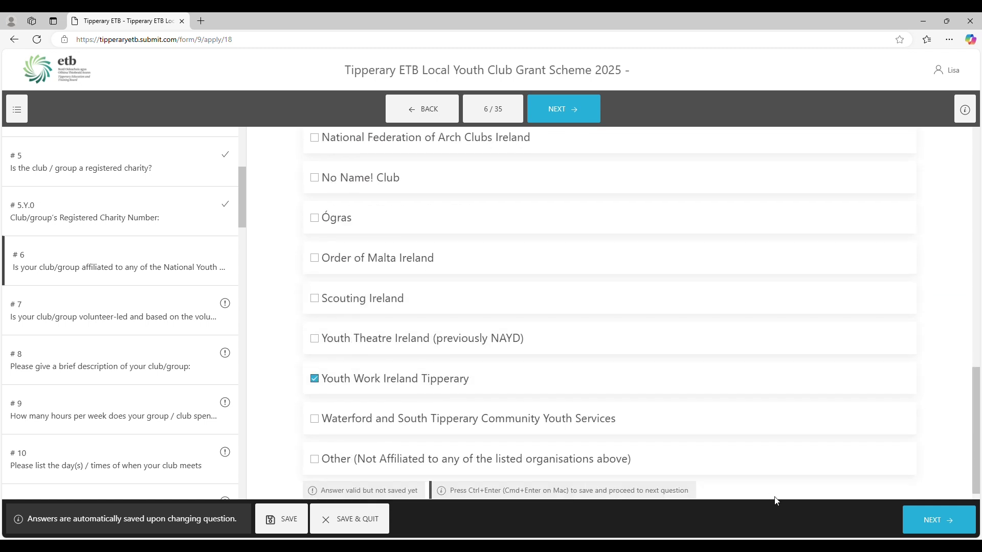
click(940, 525)
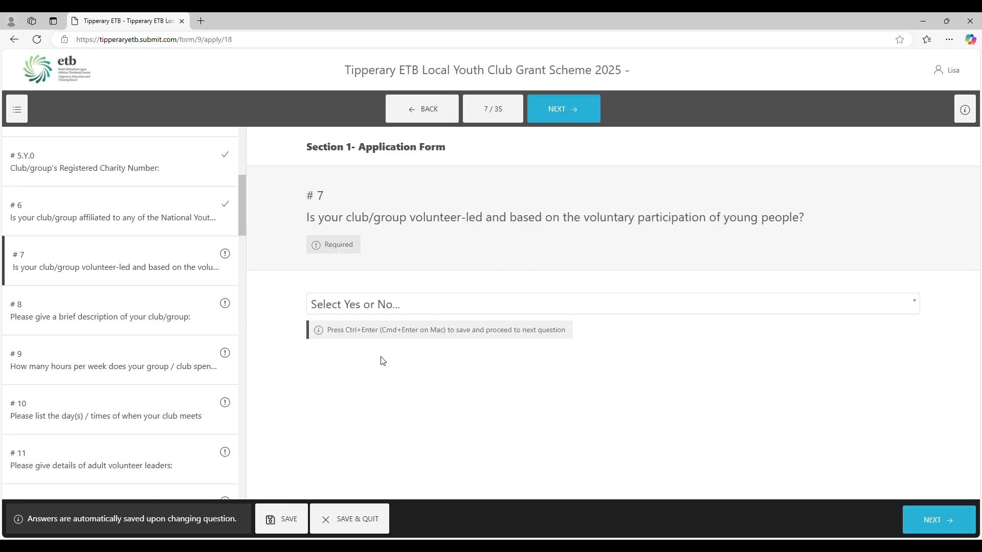
Step: Answer Yes to the volunteer-led question
click(366, 306)
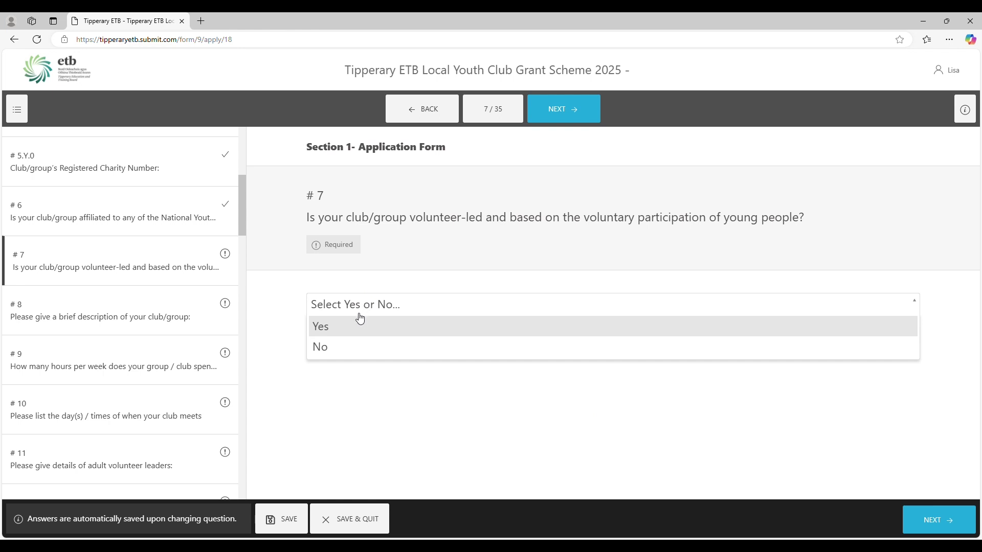
click(347, 336)
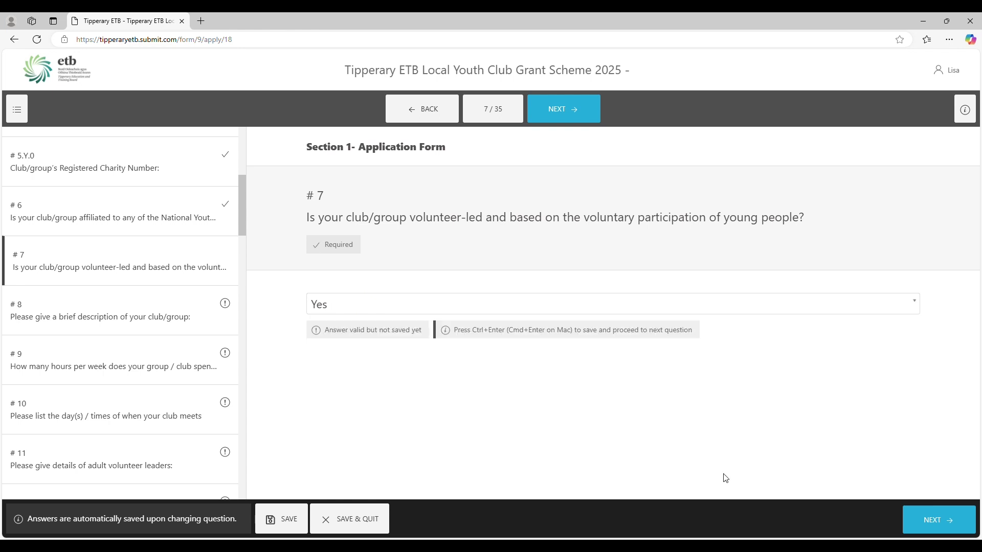
click(951, 527)
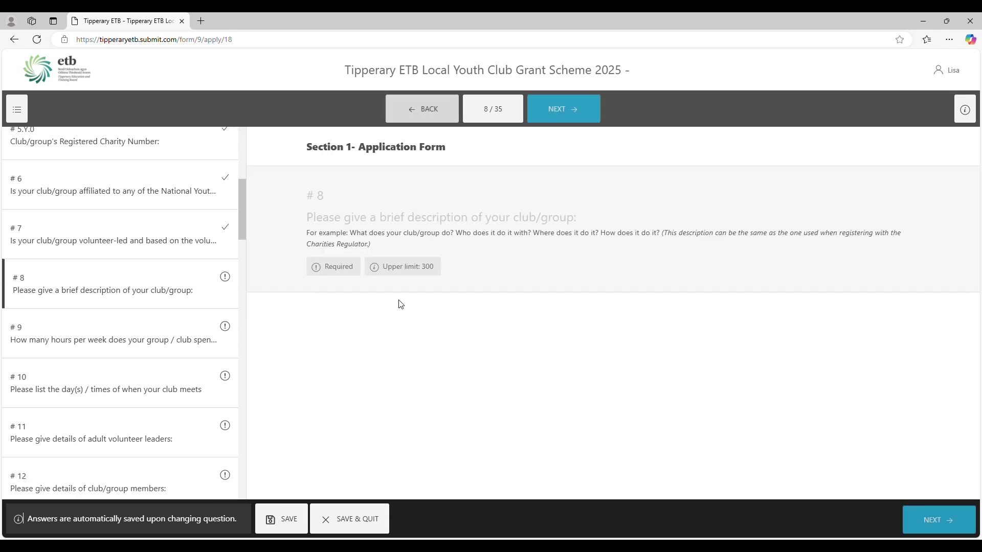
Step: Enter 'bvvbvb' as the club description and continue to question 9
click(339, 324)
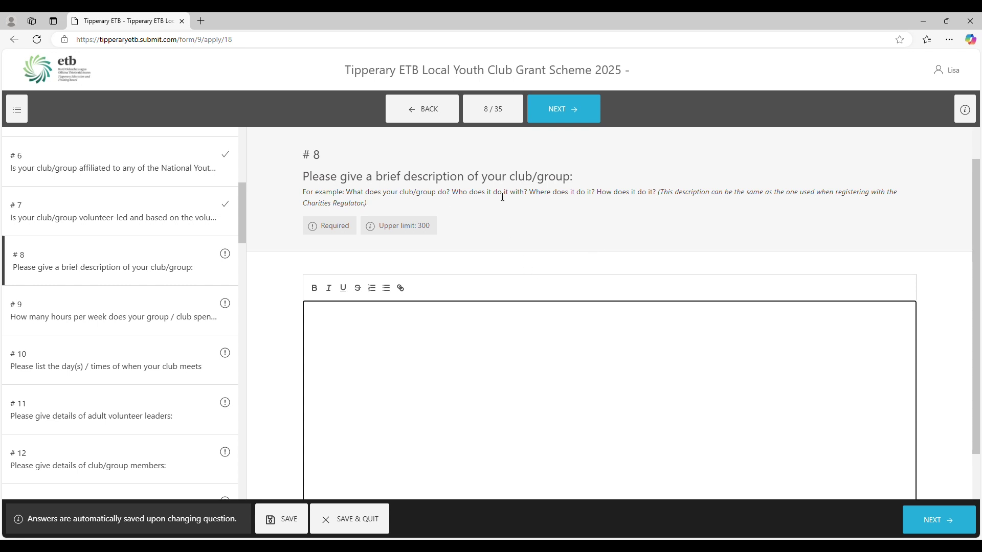
click(411, 360)
text(bvvbvb)
click(947, 519)
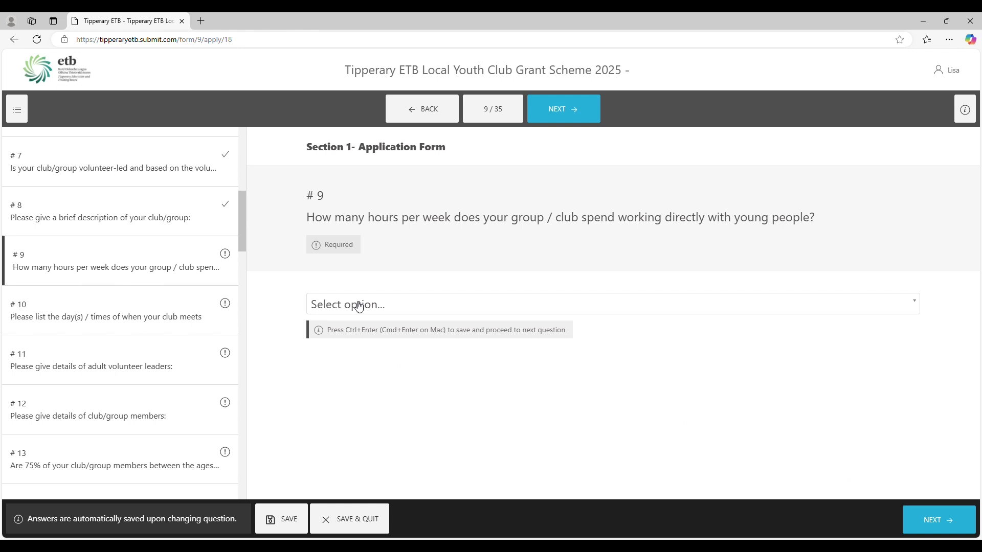
Step: Choose 2 to 4 hours per week spent with young people and continue to question 10
click(359, 306)
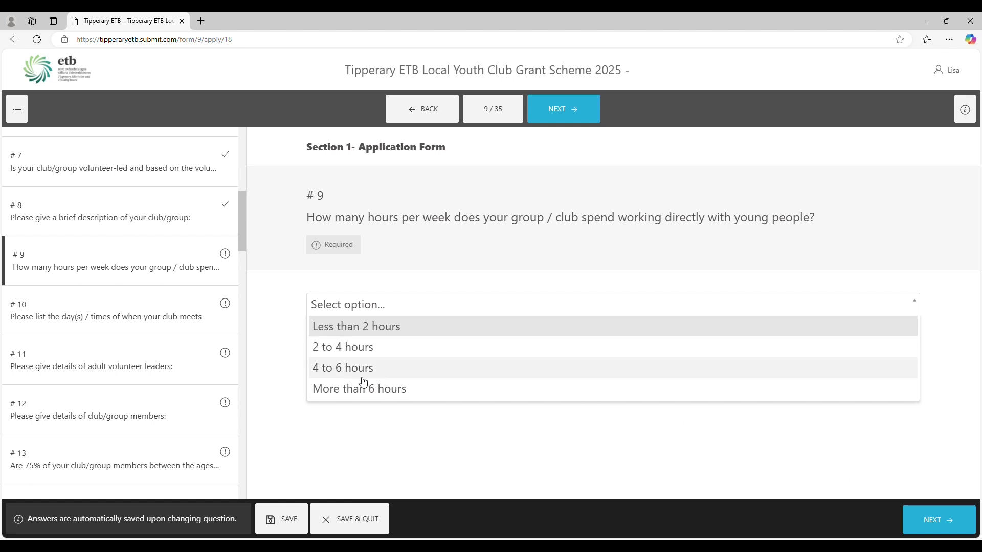
click(348, 347)
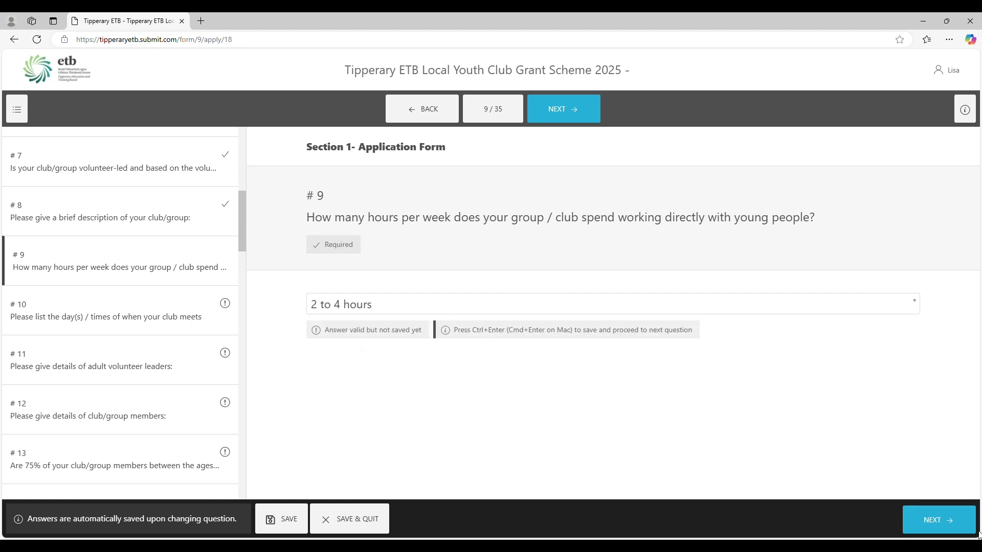
click(946, 519)
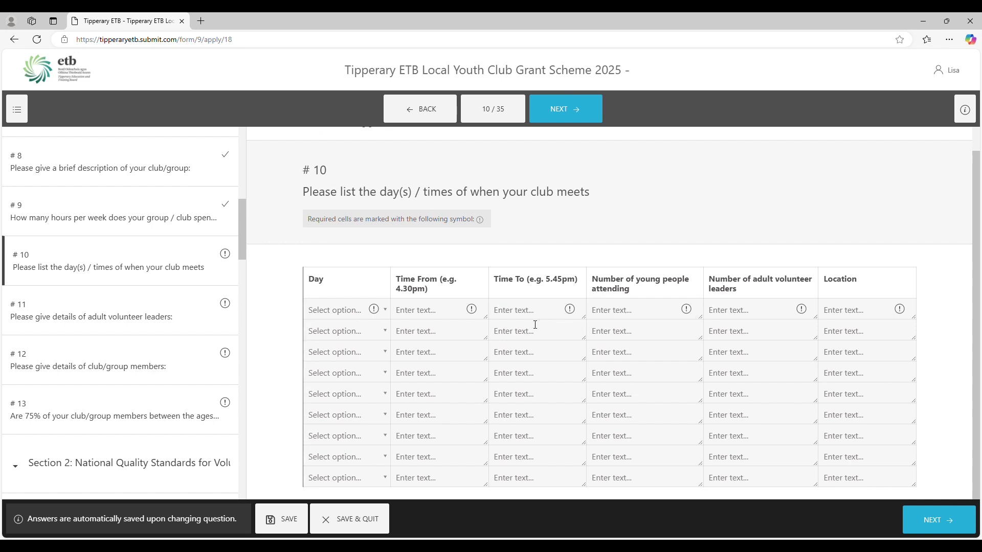
Step: Add a meeting row: Fri, 7.00pm to 9.00pm, 30 young people, 5 leaders, community hall
click(386, 313)
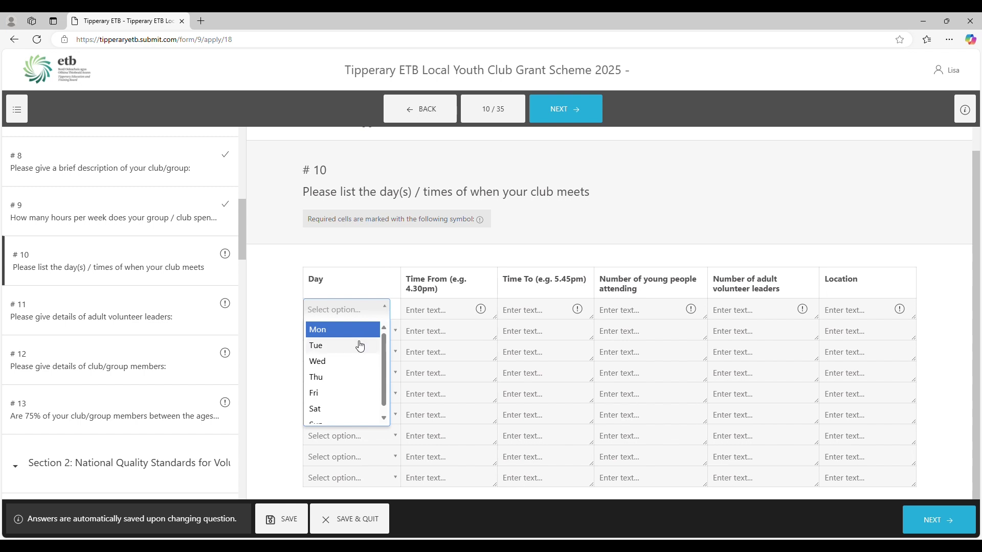
click(346, 392)
click(431, 312)
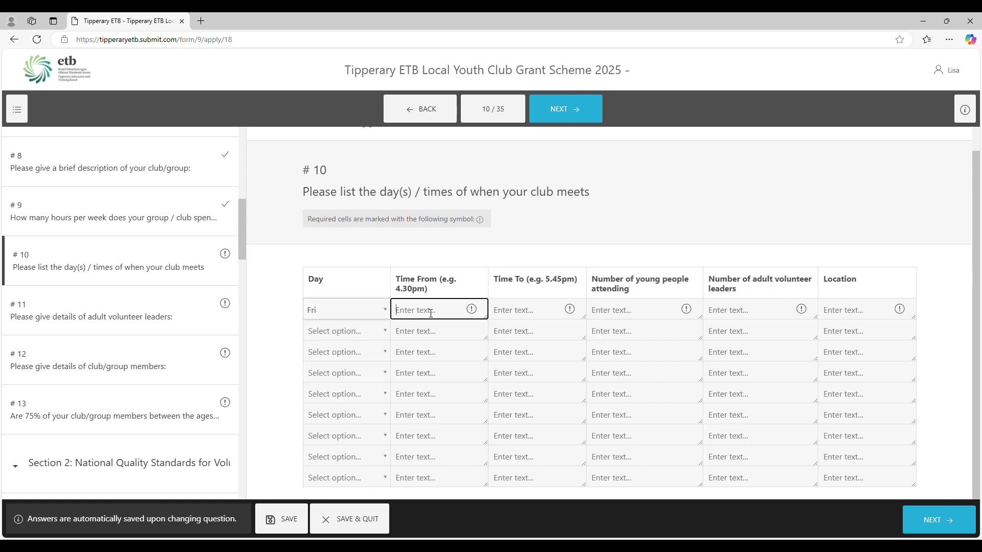
text(7)
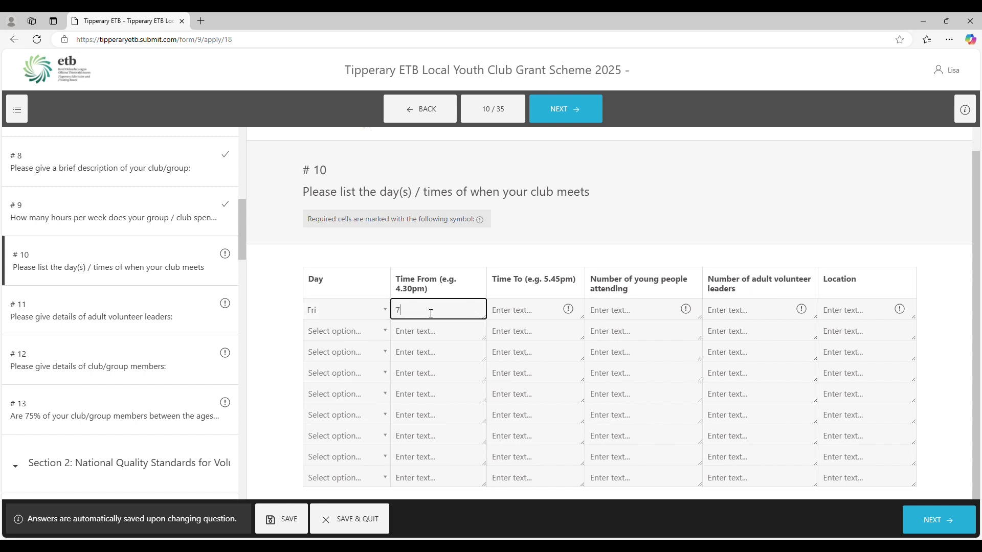
text(.00pm)
click(518, 318)
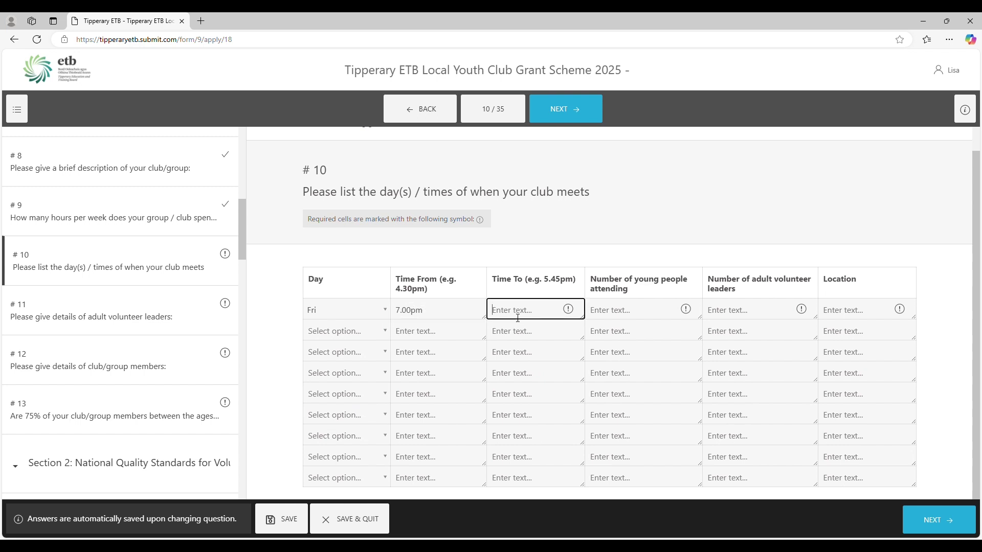
text(9.00pm)
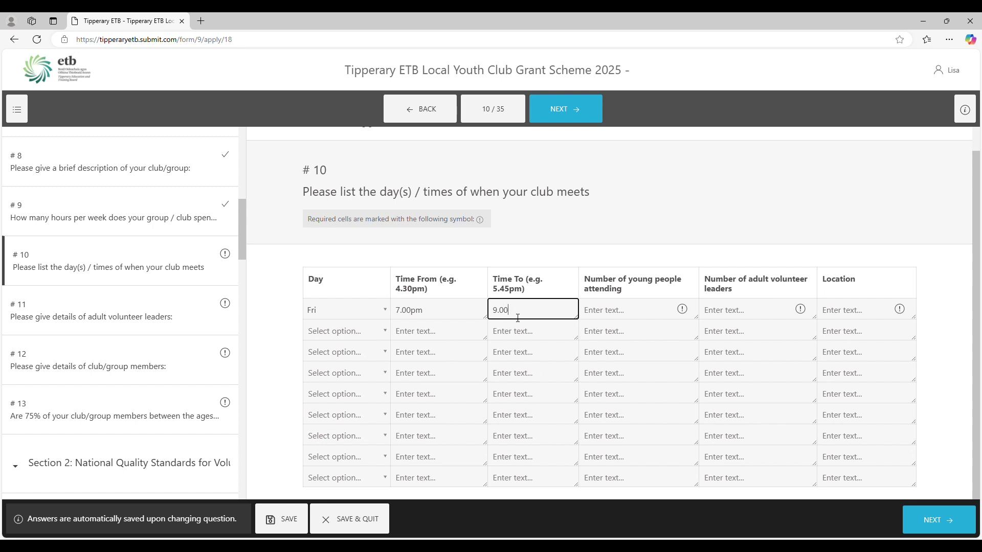
click(623, 316)
text(30)
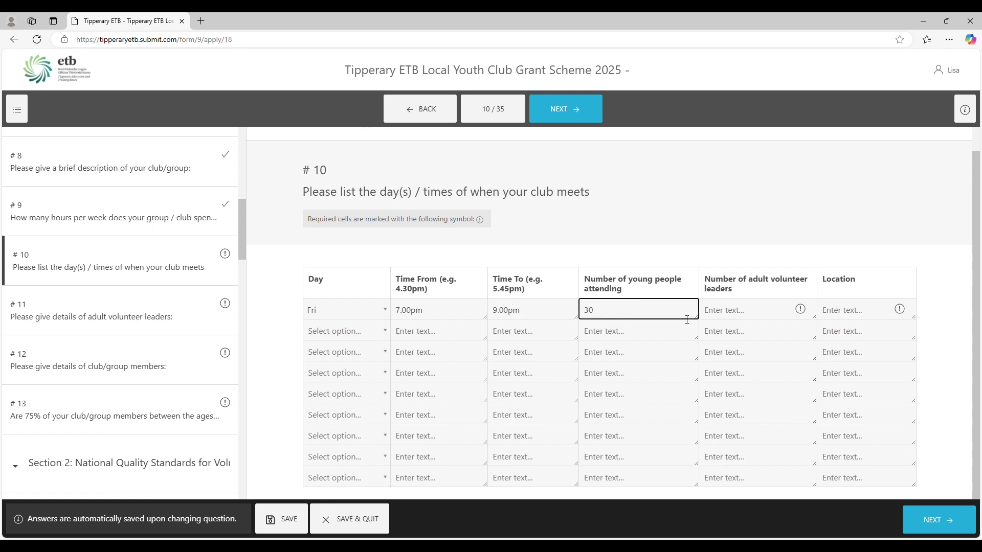
click(725, 314)
text(5)
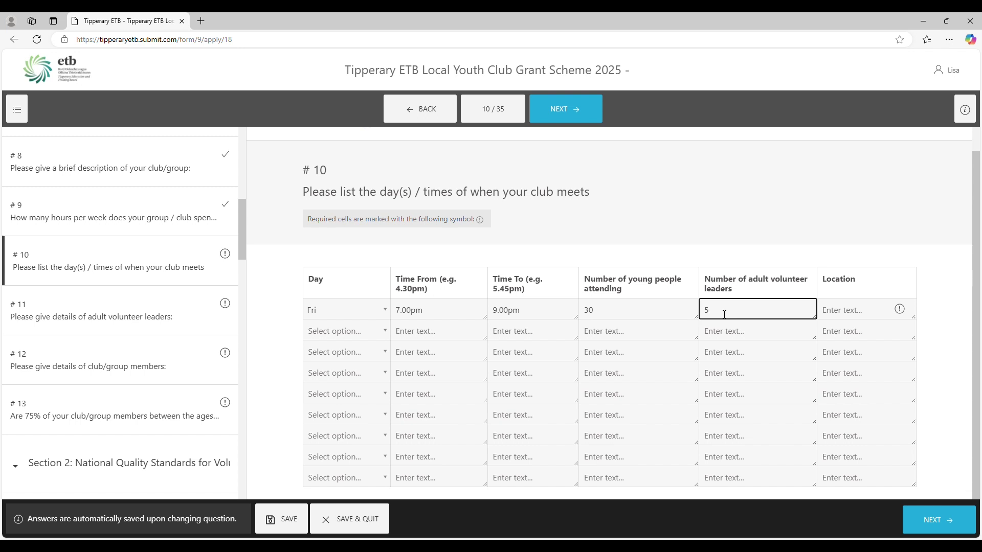
click(838, 318)
text(co)
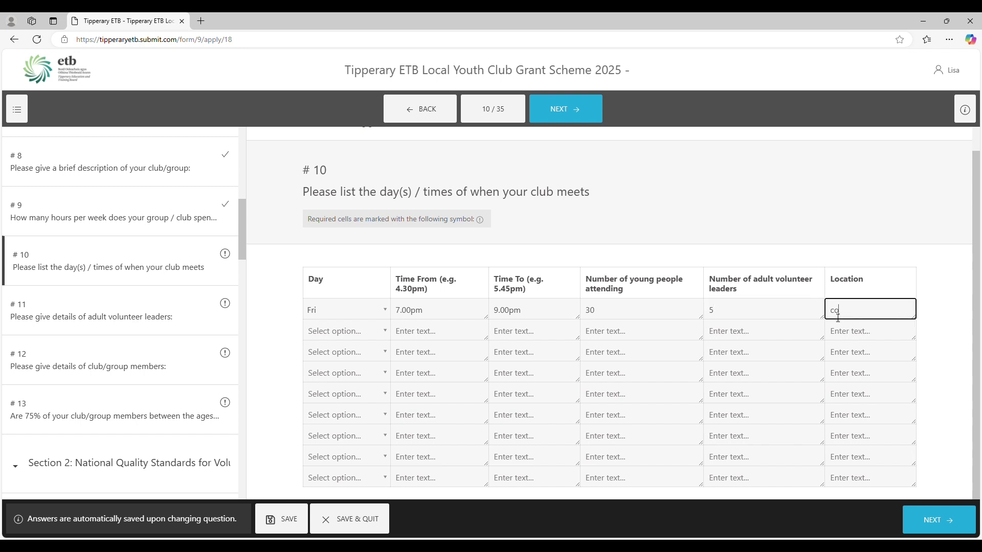
text(mmunity hall)
click(943, 524)
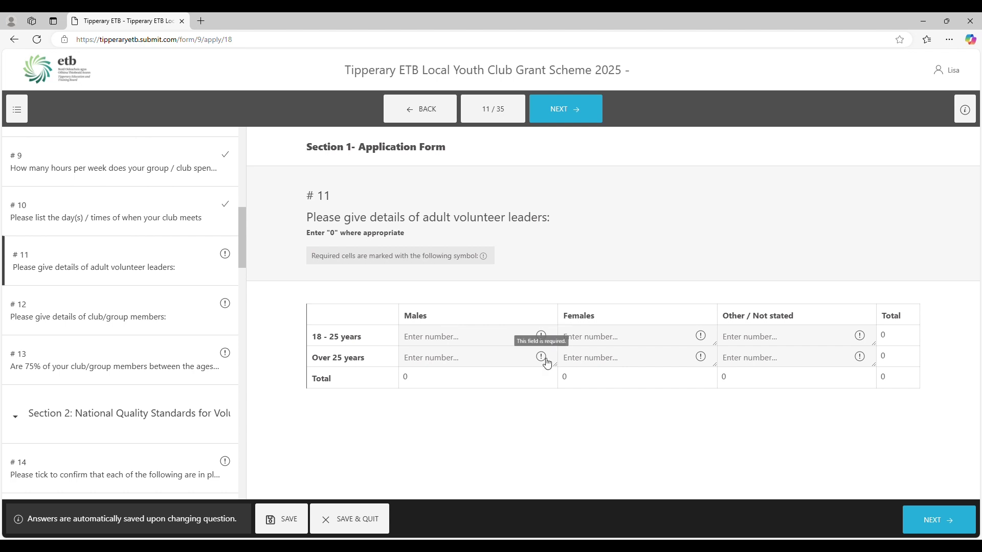
Step: Enter the 18–25 volunteer leaders: 0 male, 2 female, 0 other/not stated
click(419, 340)
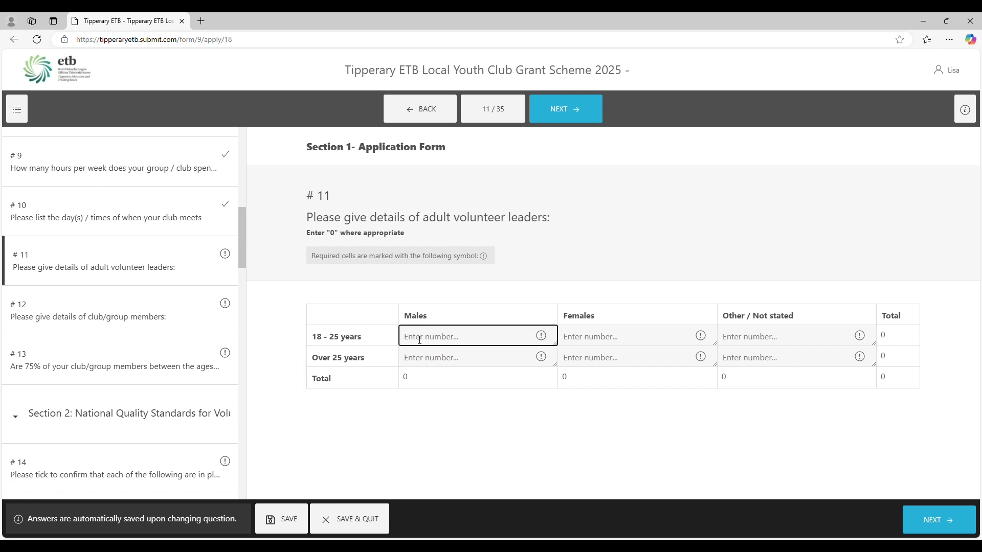
text(0)
click(593, 343)
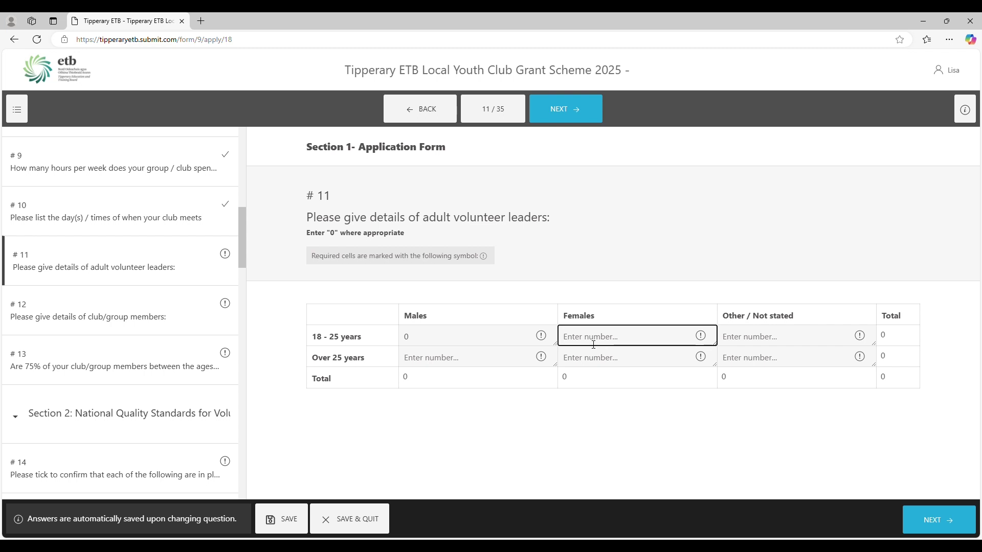
text(2)
click(750, 339)
text(0)
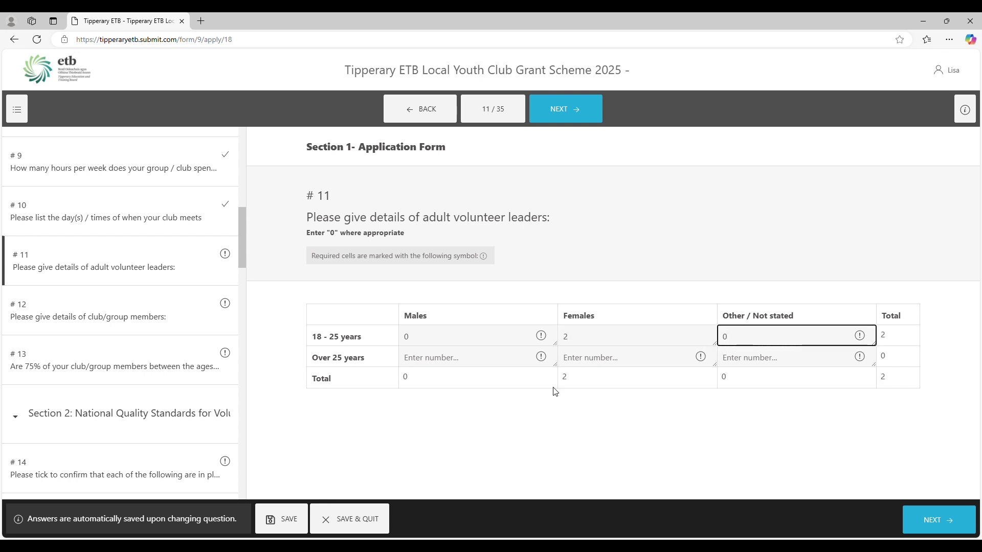
Step: Enter over-25 leaders as 2 male, 1 female, 0 other, totalling 5, and continue
click(436, 362)
text(2)
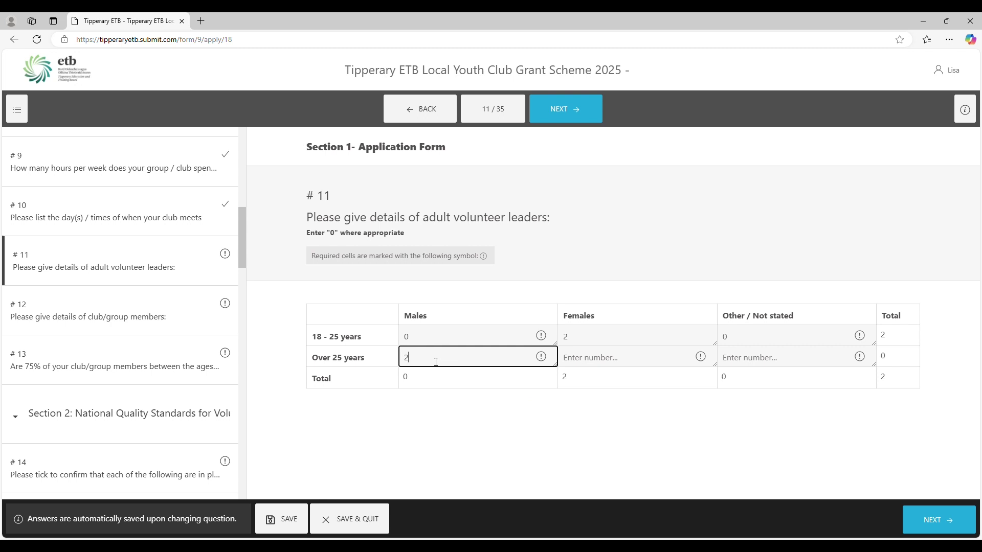
click(577, 361)
text(1)
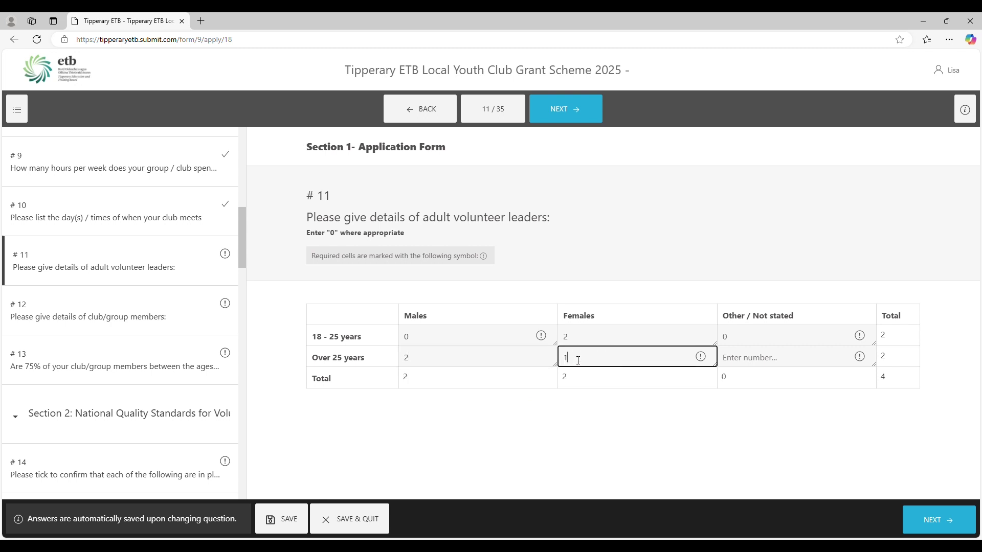
click(741, 363)
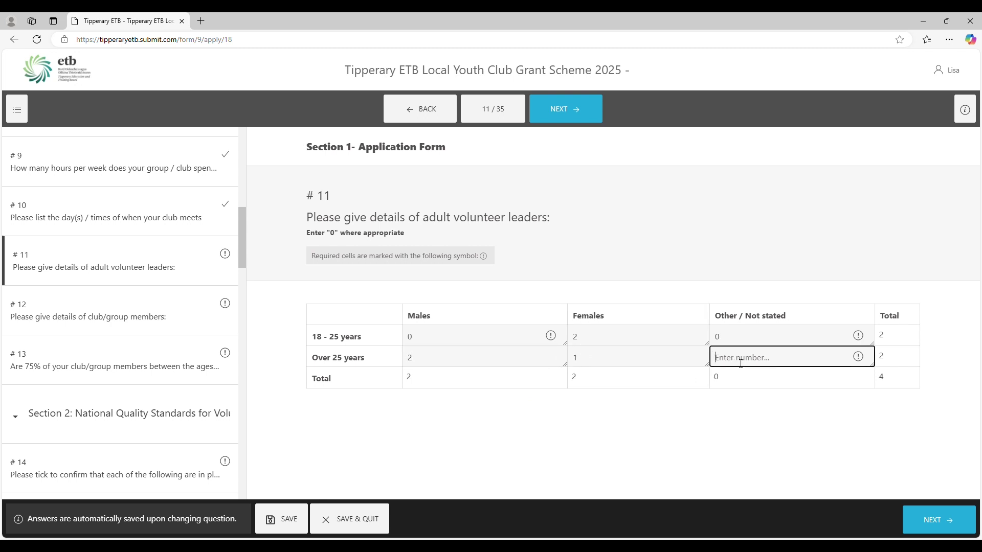
text(0)
click(710, 377)
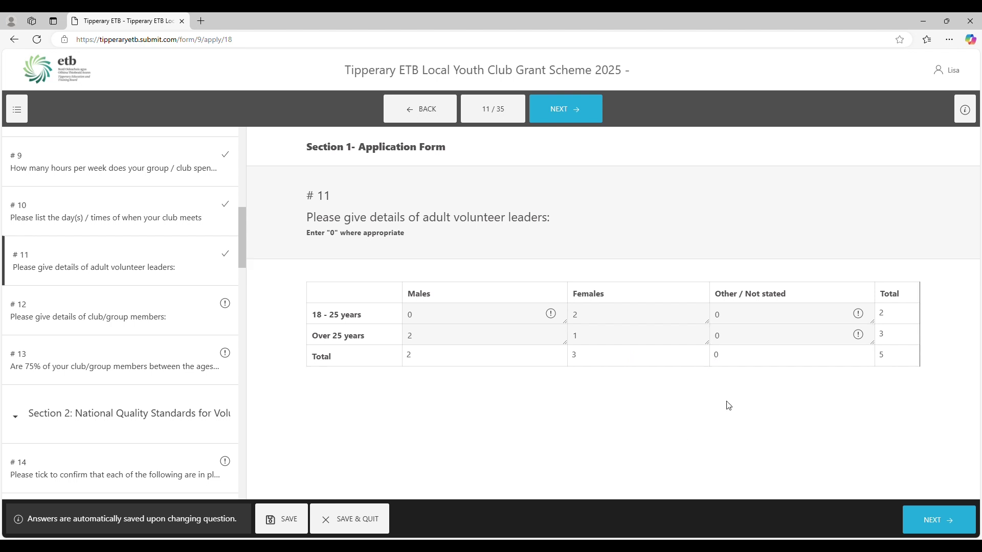
click(942, 522)
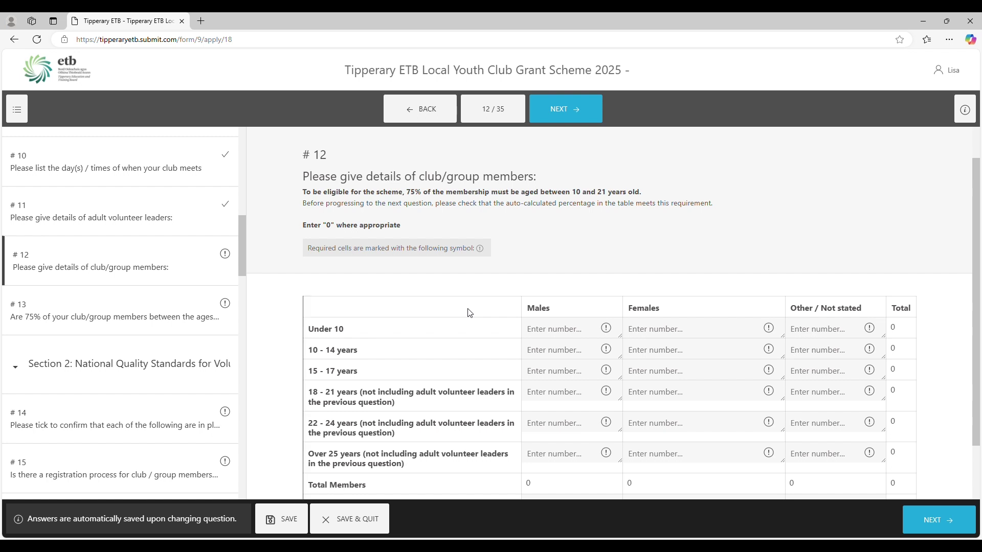
Step: Enter under-10 members as all zeros and 10–14 members as 10 male, 5 female, 0 other
scroll(469, 313, down, 1)
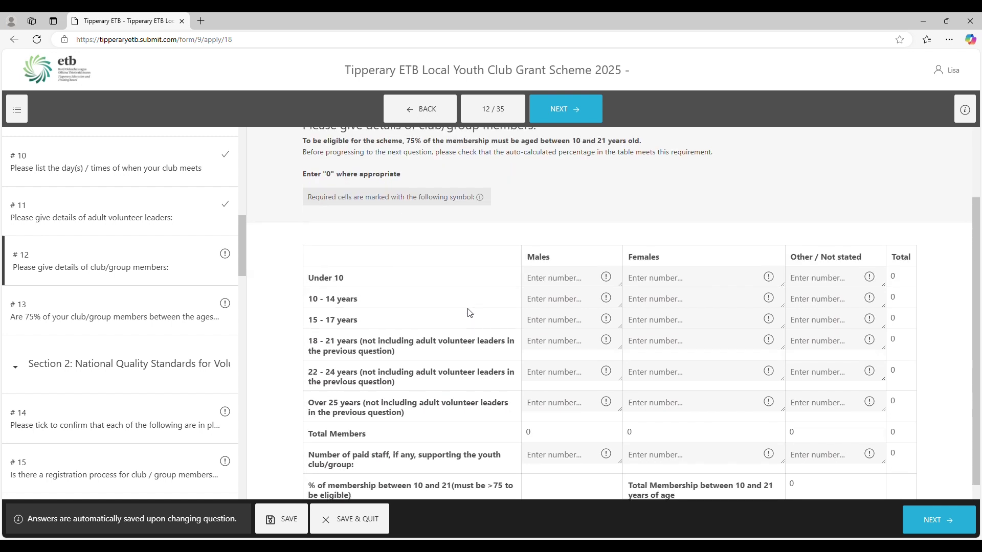
scroll(469, 313, down, 1)
mouse_move(605, 265)
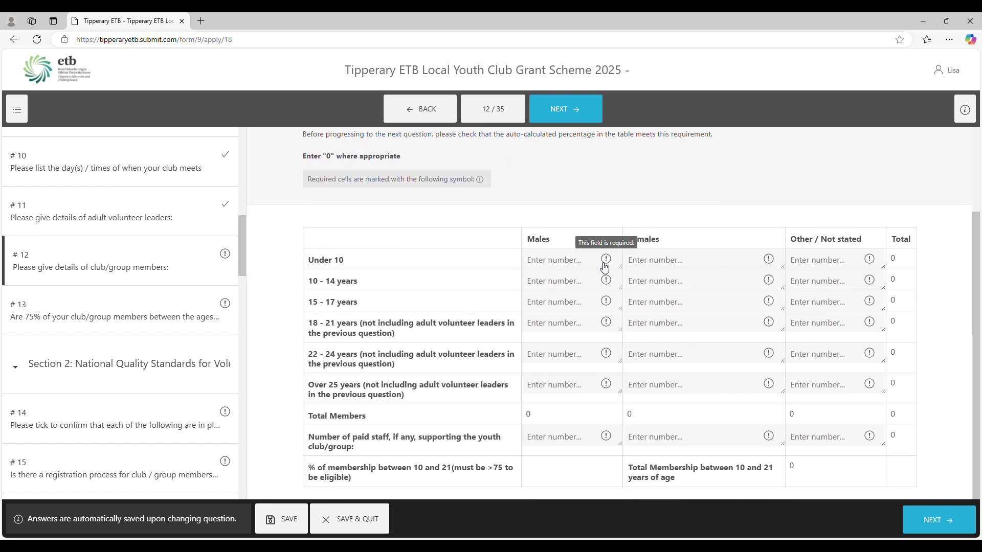
click(546, 268)
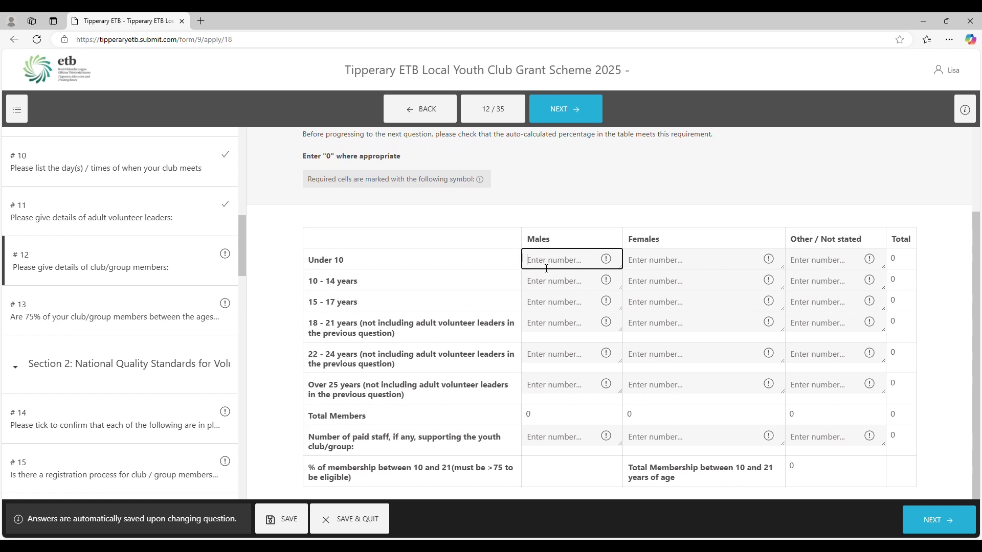
text(0)
click(638, 261)
text(0)
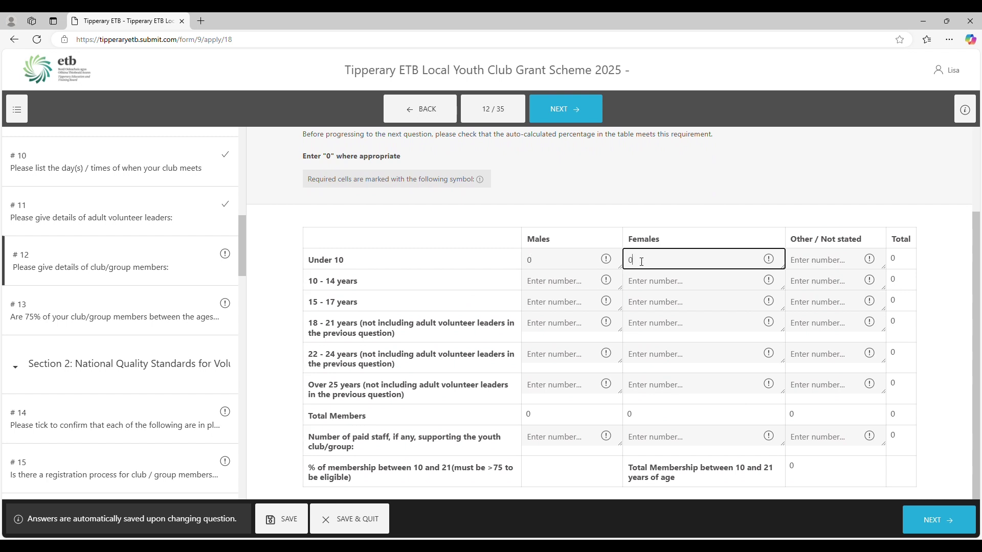
click(818, 260)
text(0)
click(556, 286)
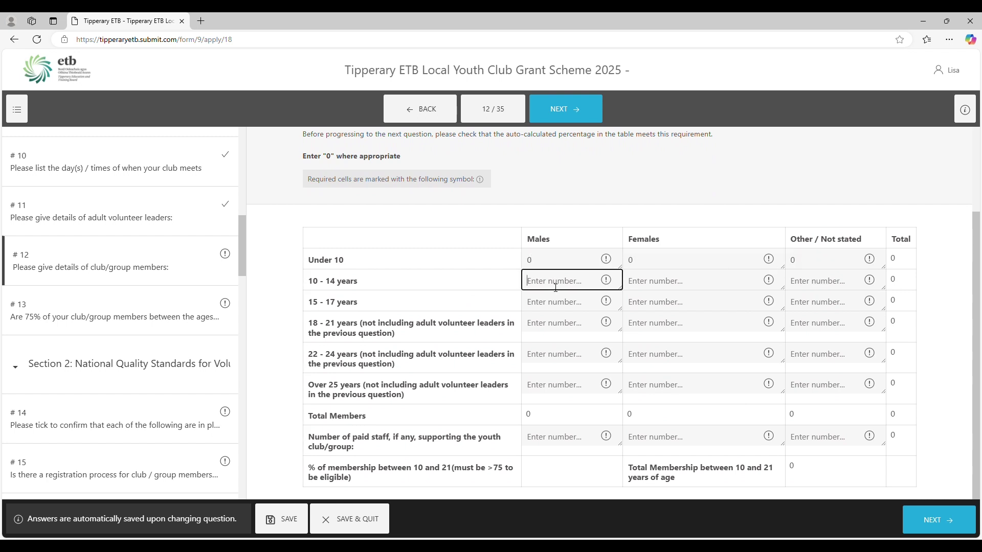
text(10)
click(660, 289)
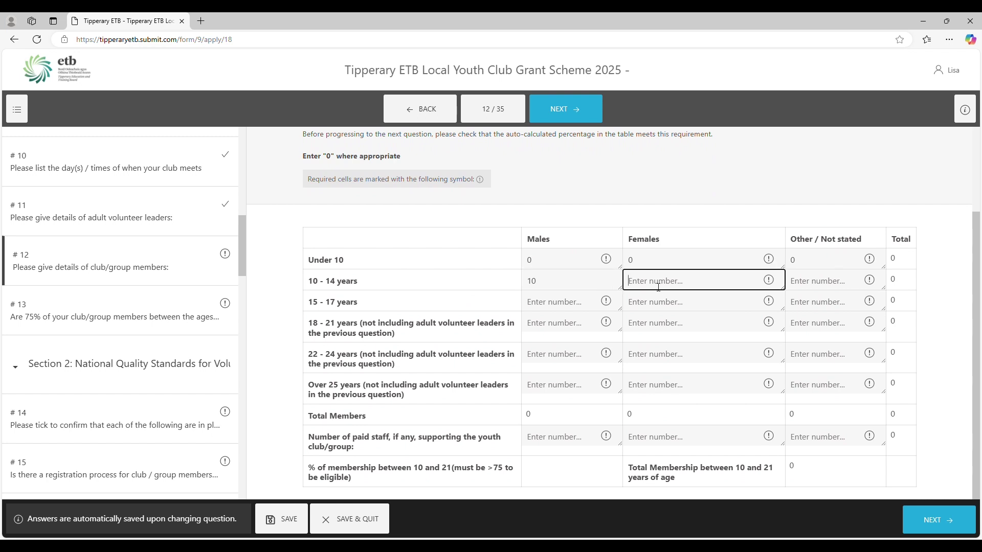
text(5)
click(810, 290)
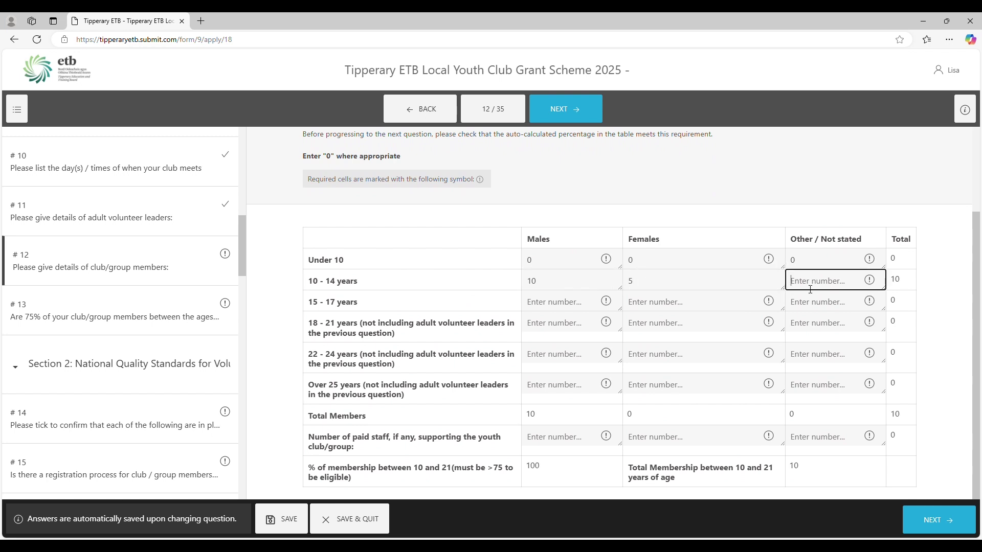
text(0)
Step: Enter 15–17 members as 5 male, 10 female, 0 other, and zeros for 18–21
click(540, 306)
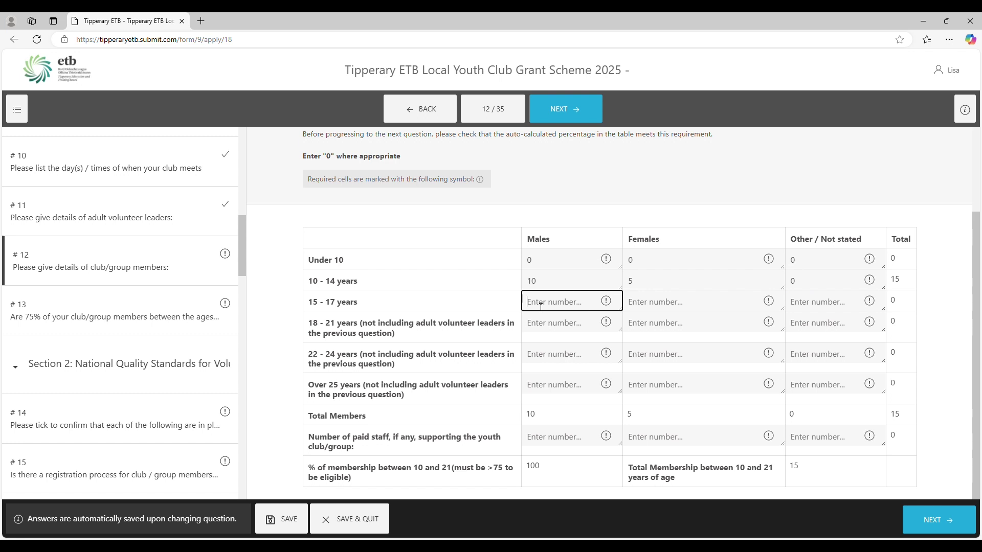
text(5)
click(656, 306)
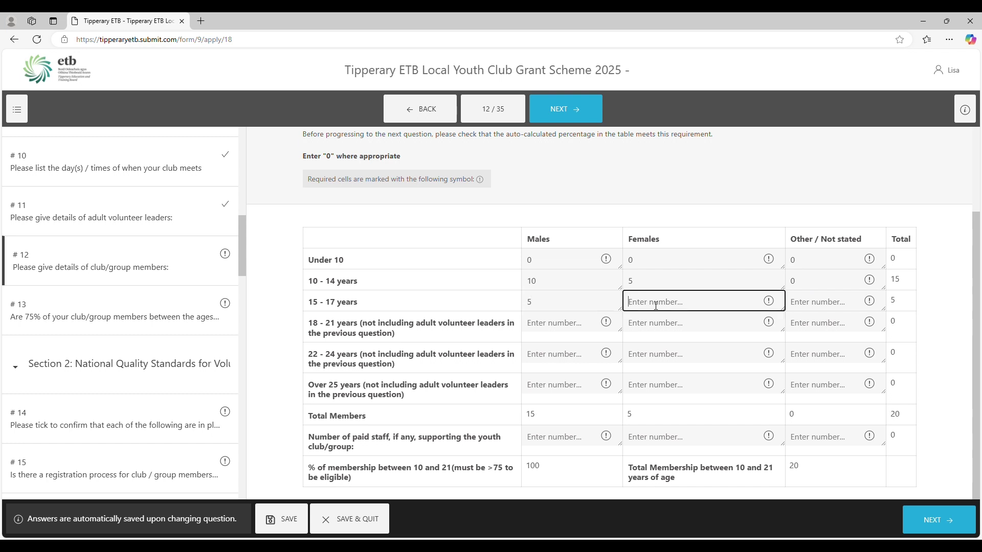
text(10)
key(Tab)
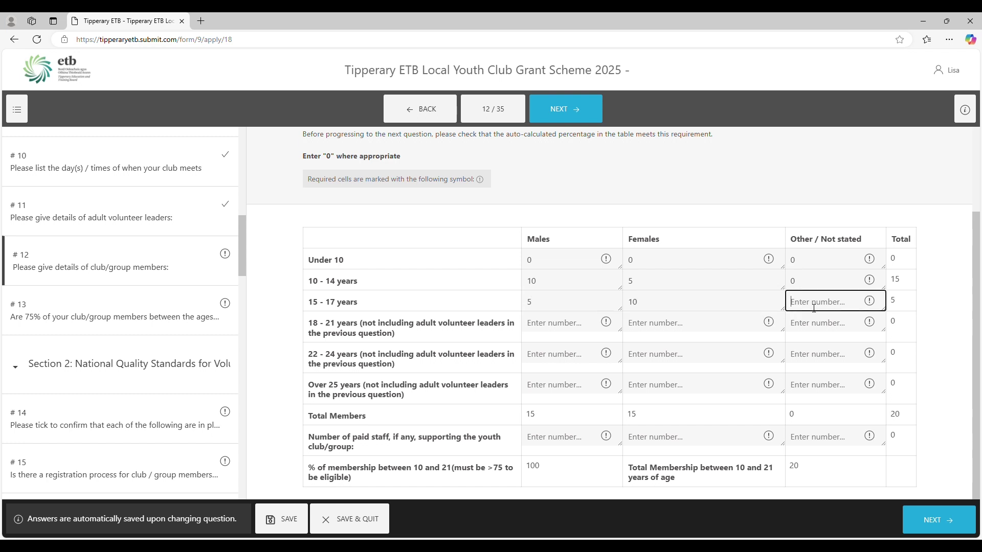
text(0)
key(Tab)
text(0)
key(Tab)
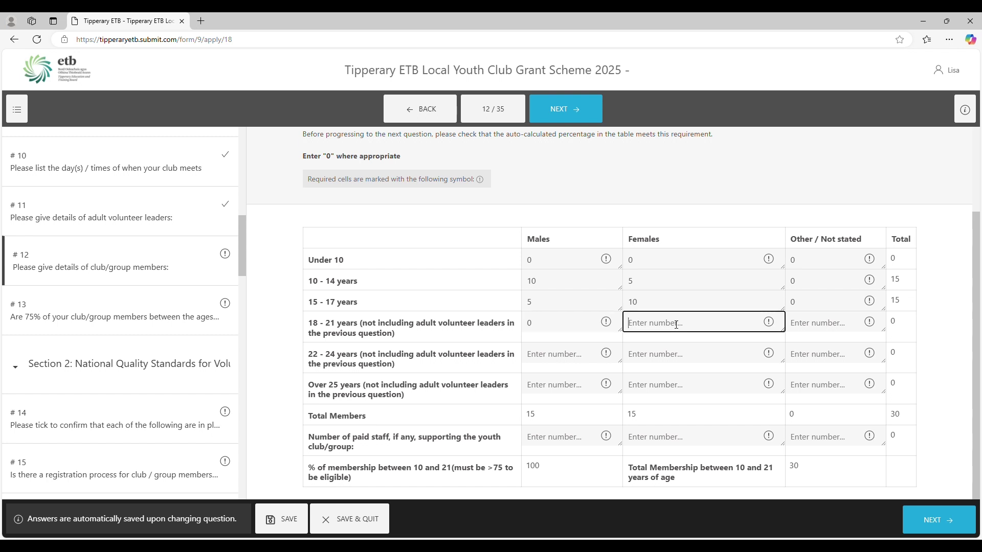
text(0)
key(Tab)
text(0)
Step: Fill zeros for the 22–24, over-25 and paid-staff rows, leaving paid-staff other/not stated blank
click(781, 350)
text(0)
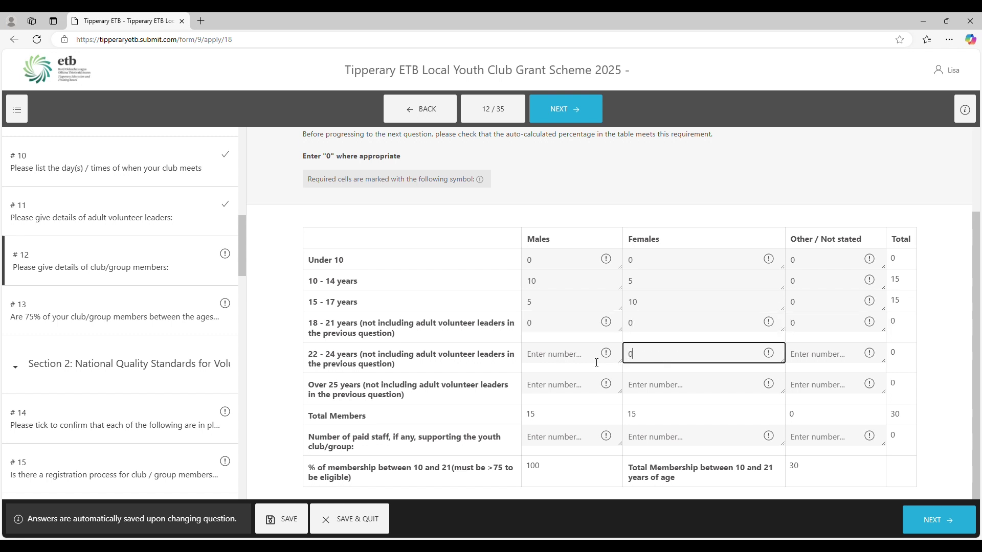
click(544, 355)
text(0)
click(540, 386)
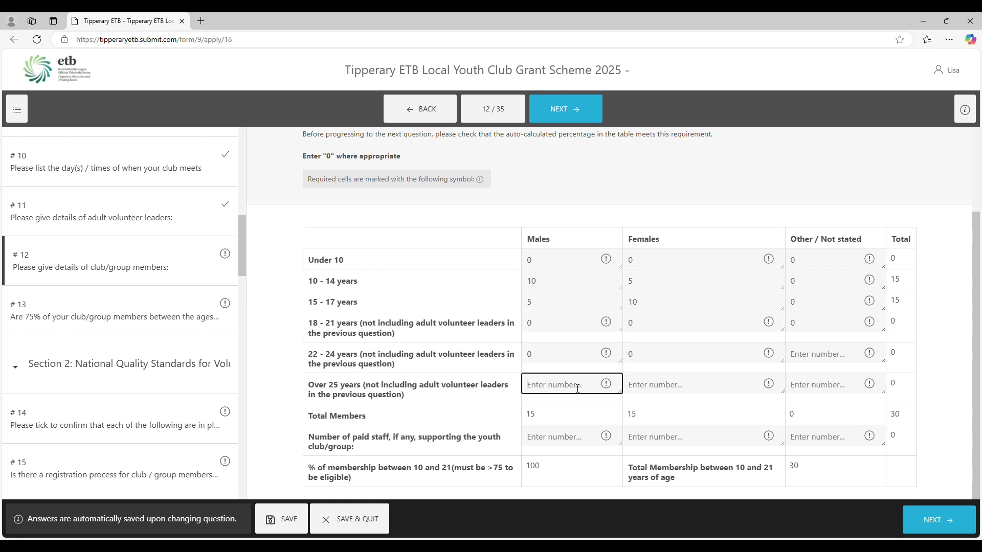
text(0)
key(Tab)
text(0)
click(813, 387)
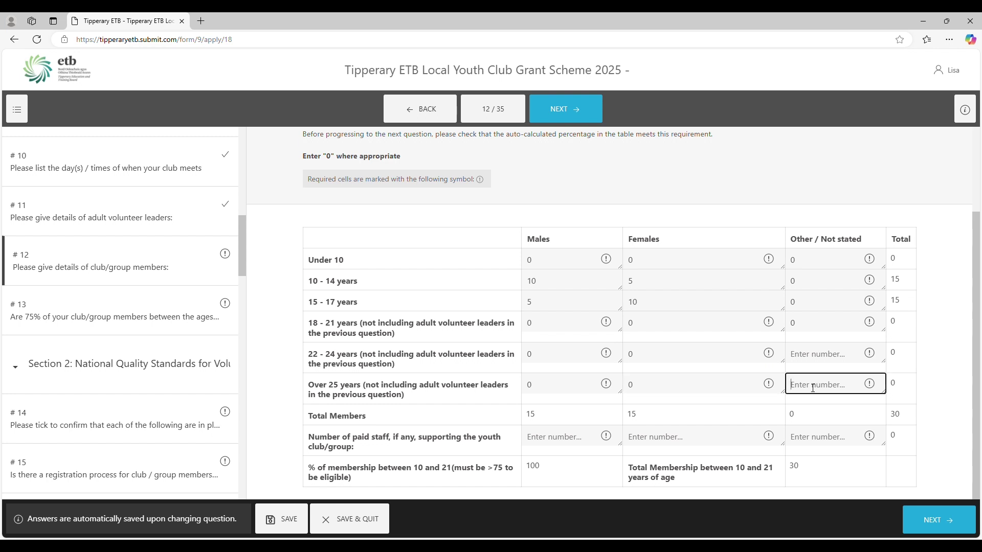
click(562, 437)
text(0)
click(684, 440)
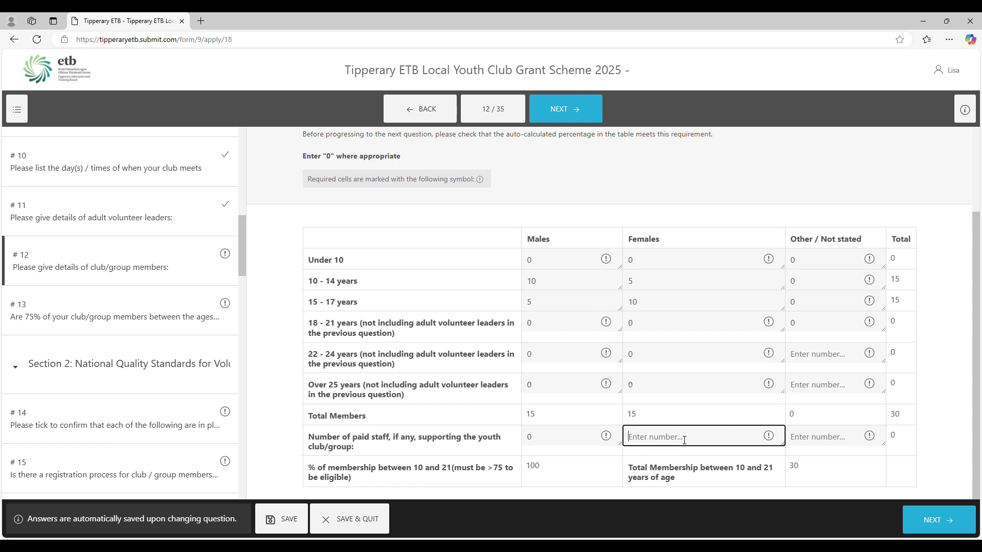
text(0)
click(813, 437)
text(0)
key(BackSpace)
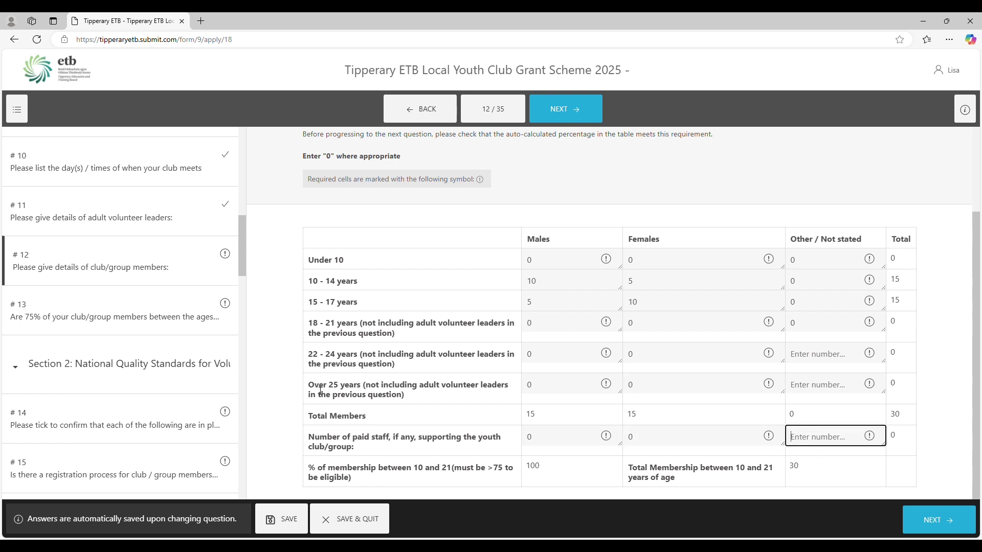
Step: Review the question 12 totals and eligibility percentage, then advance to question 13
scroll(409, 185, up, 2)
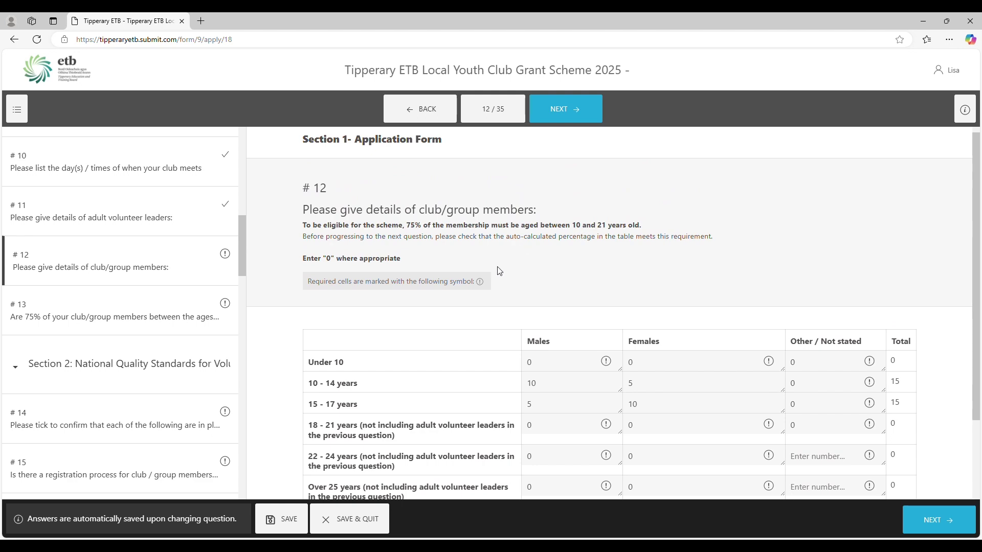
scroll(500, 271, down, 2)
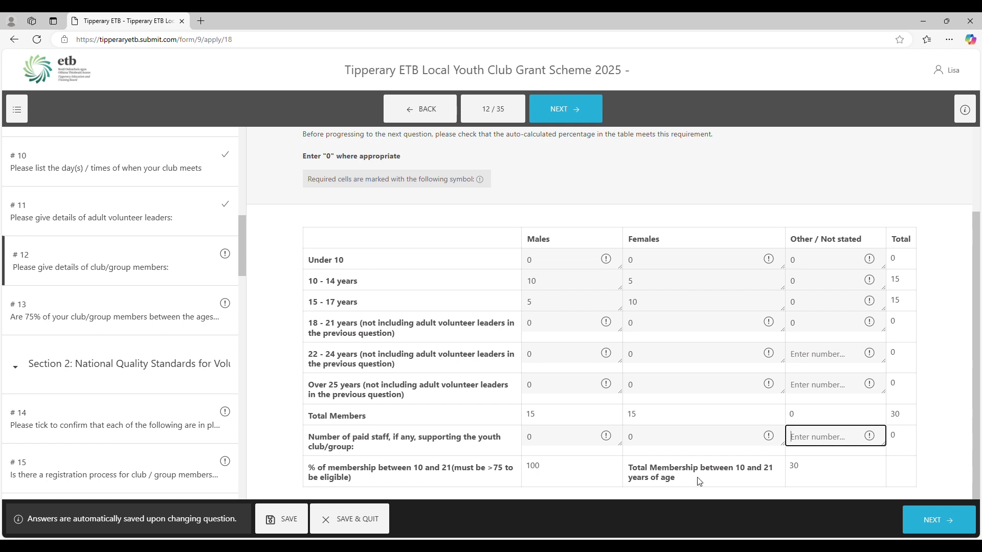
click(922, 517)
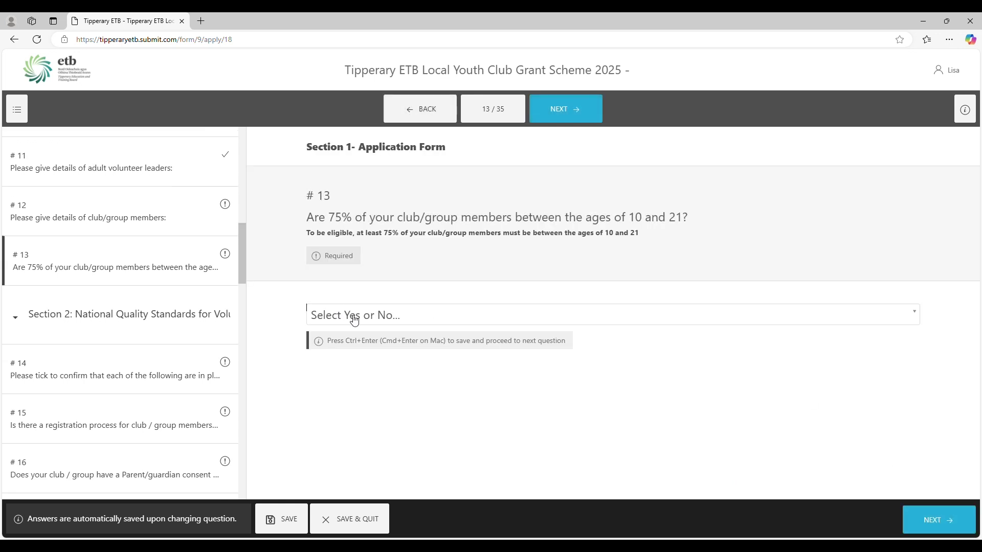
Step: Answer Yes to question 13 (75% of members aged 10–21) and save it
click(354, 321)
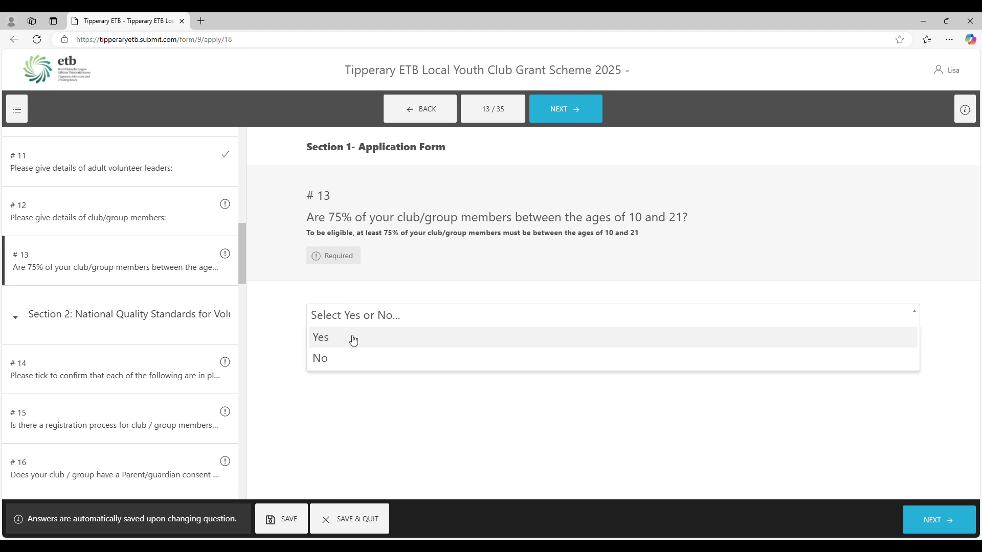
click(353, 338)
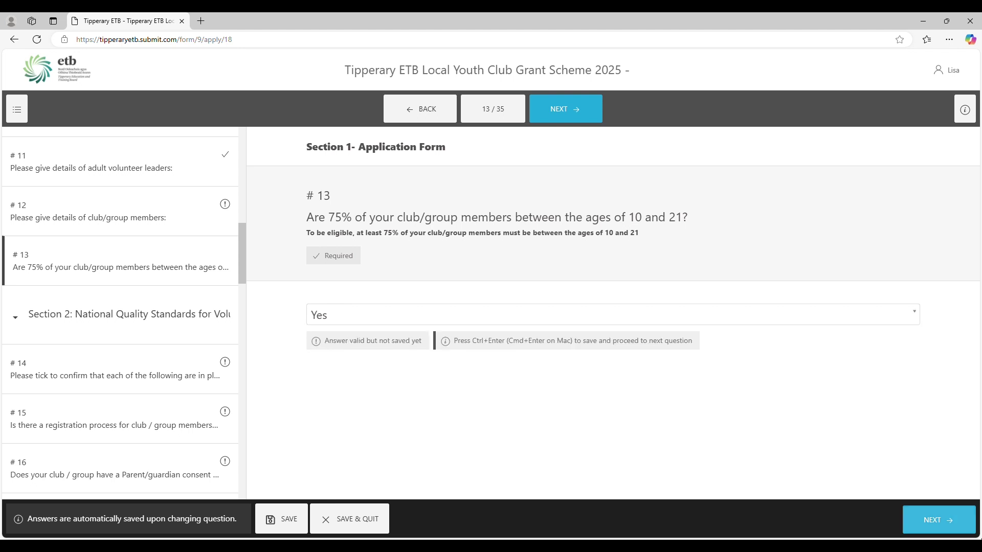
click(937, 525)
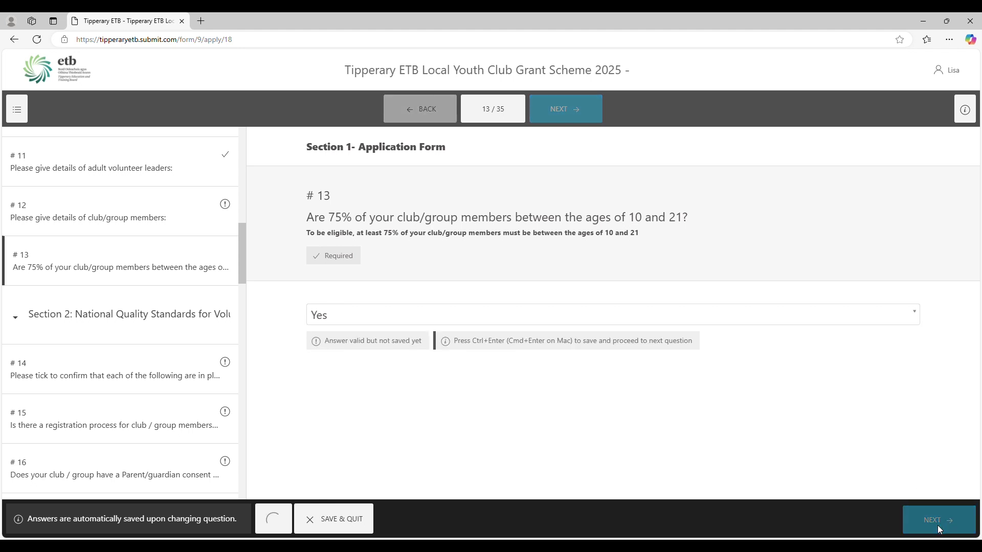
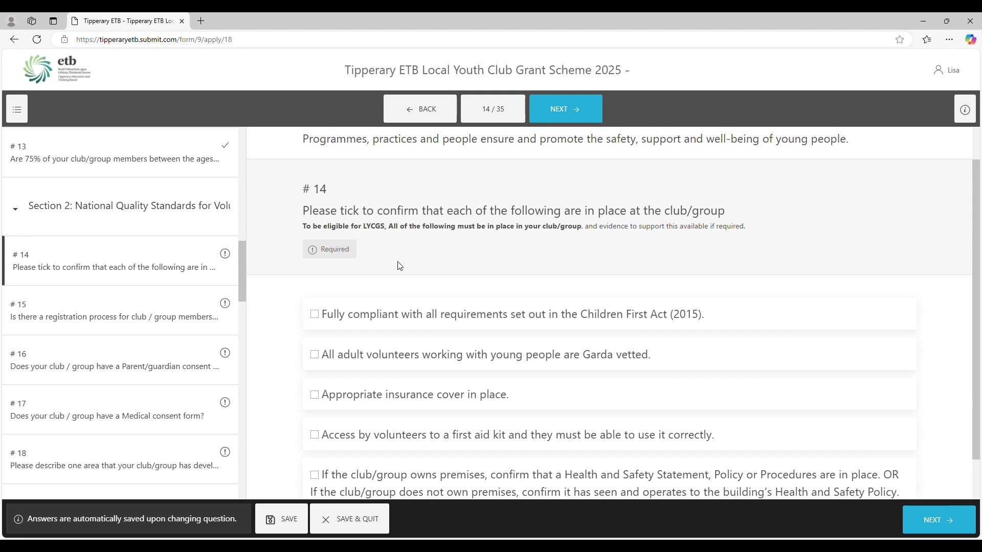
Step: Scroll down question 14 to reveal its unticked Section 2 confirmation checklist
scroll(363, 281, down, 1)
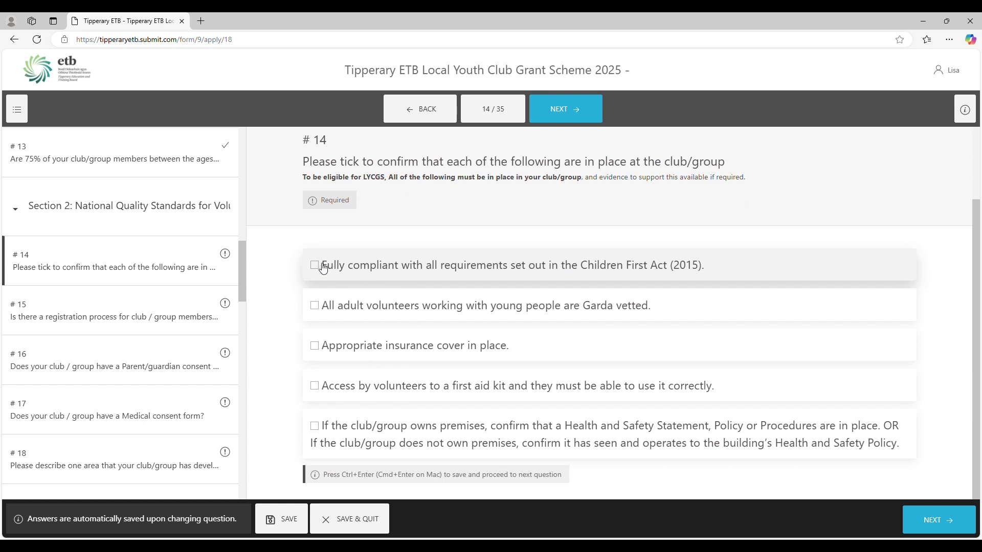
Step: Confirm Children First, Garda vetting, insurance, first aid and Health and Safety for question 14
click(316, 266)
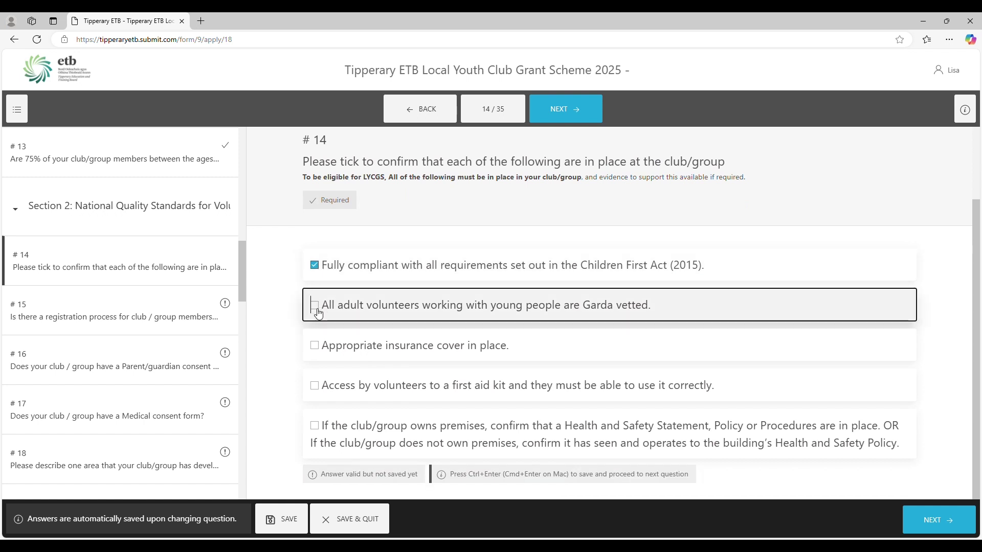
click(315, 307)
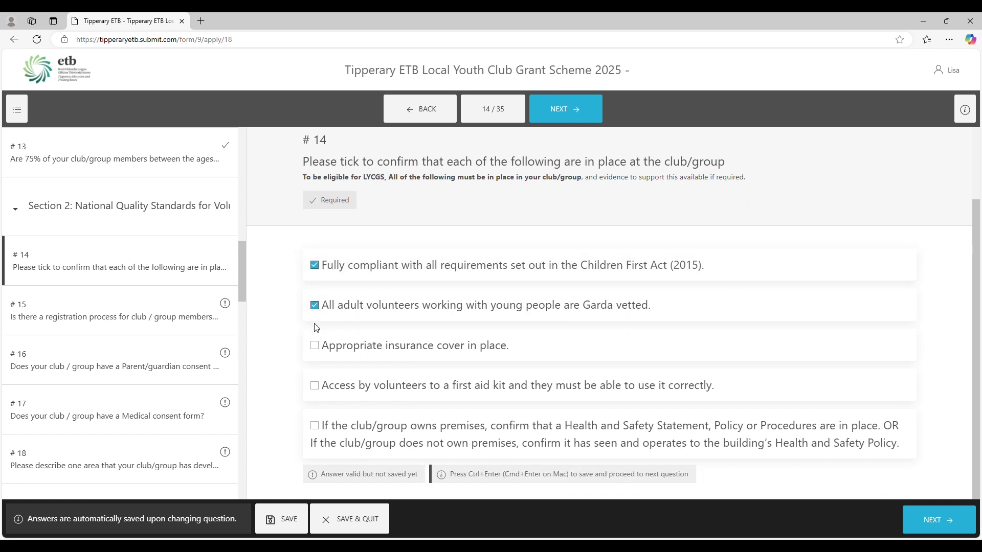
click(317, 349)
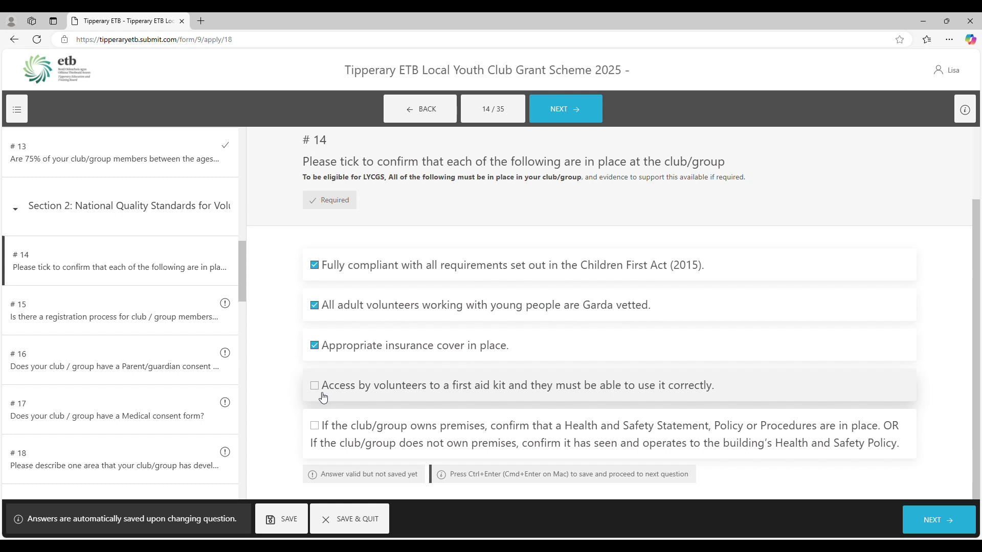
click(316, 390)
click(318, 431)
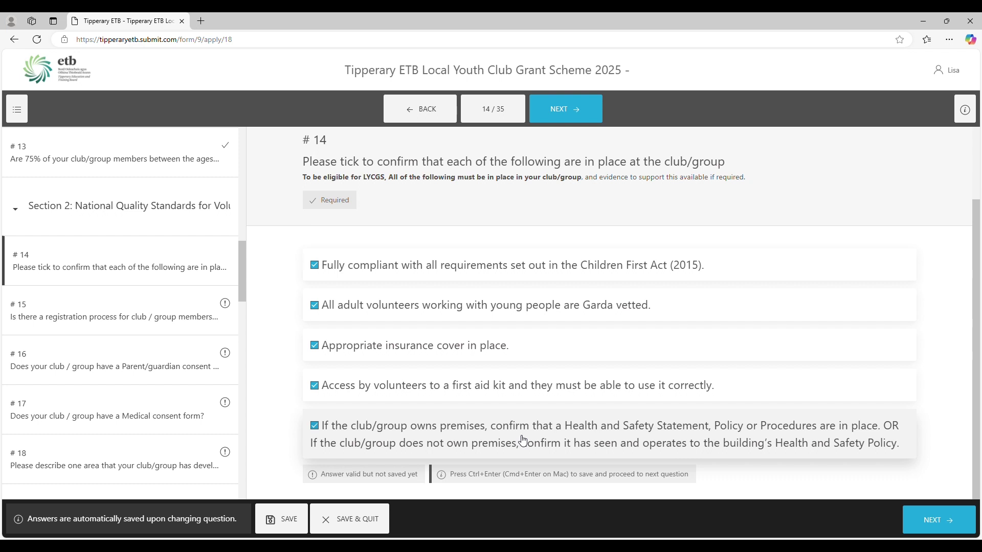
click(932, 527)
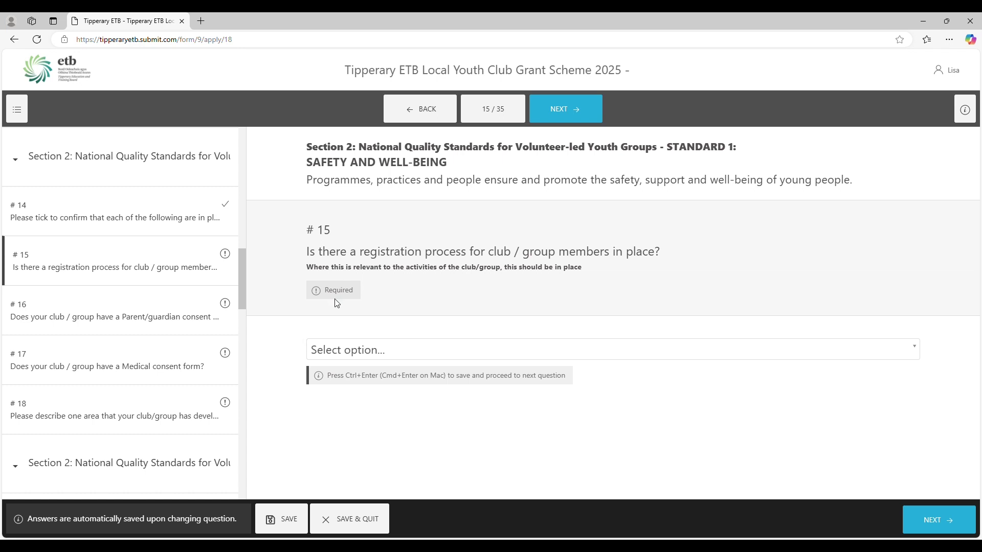
Step: Answer question 15 on member registration with In place
click(349, 354)
click(352, 373)
click(933, 519)
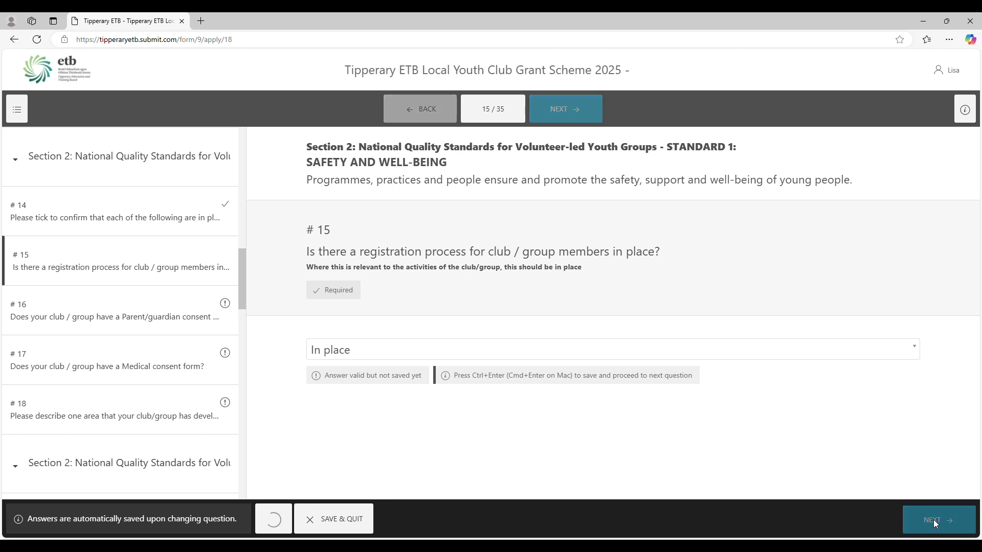
Step: Enter 'cvfvf' as the registration-process example for 15.A.1
click(327, 357)
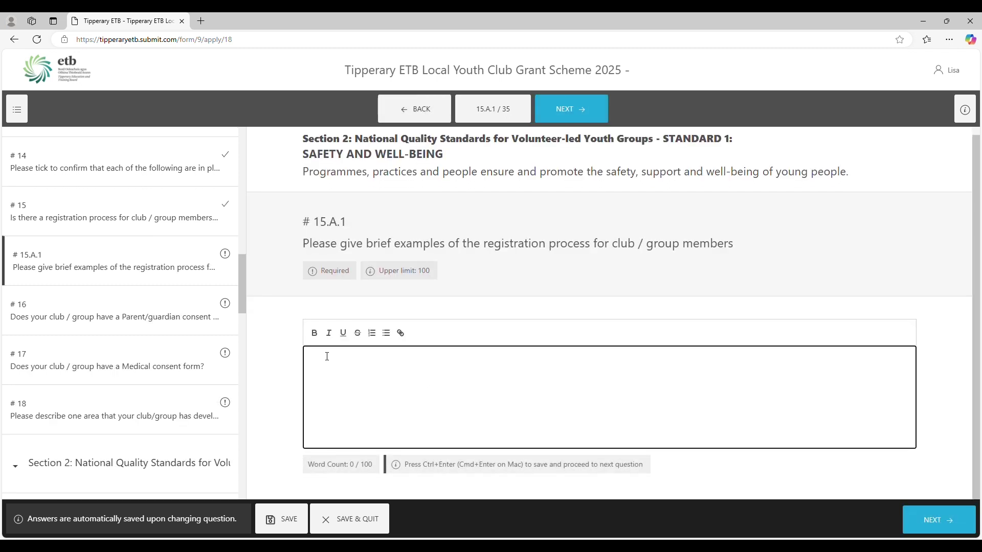
text(cvfvf)
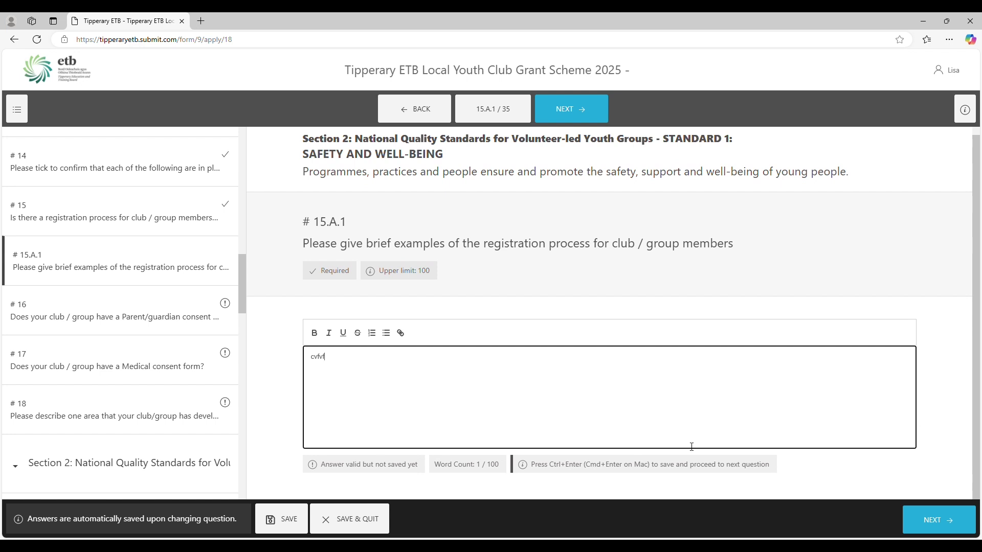
click(940, 525)
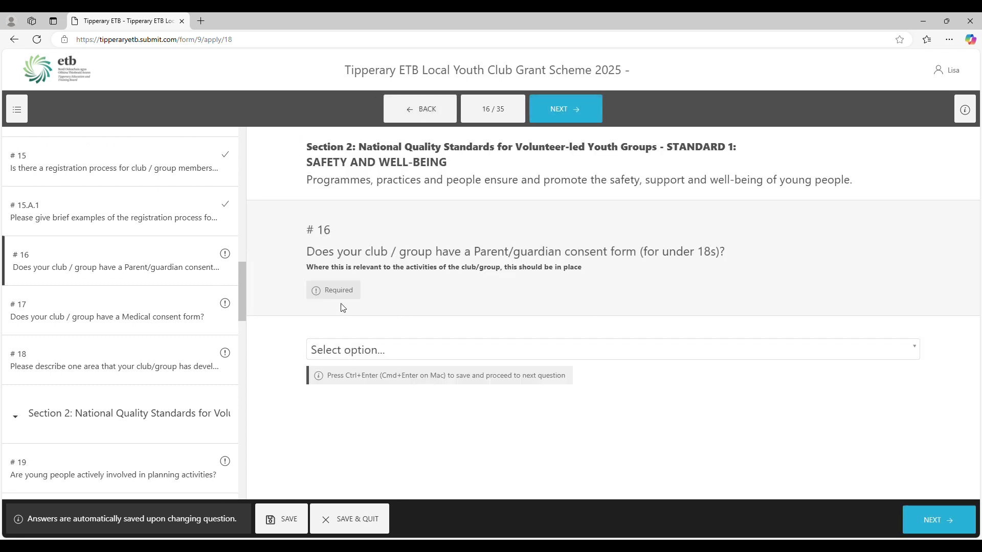
Step: Answer question 16 Somewhat in place, with 'cvfv' as the consent form example
click(362, 358)
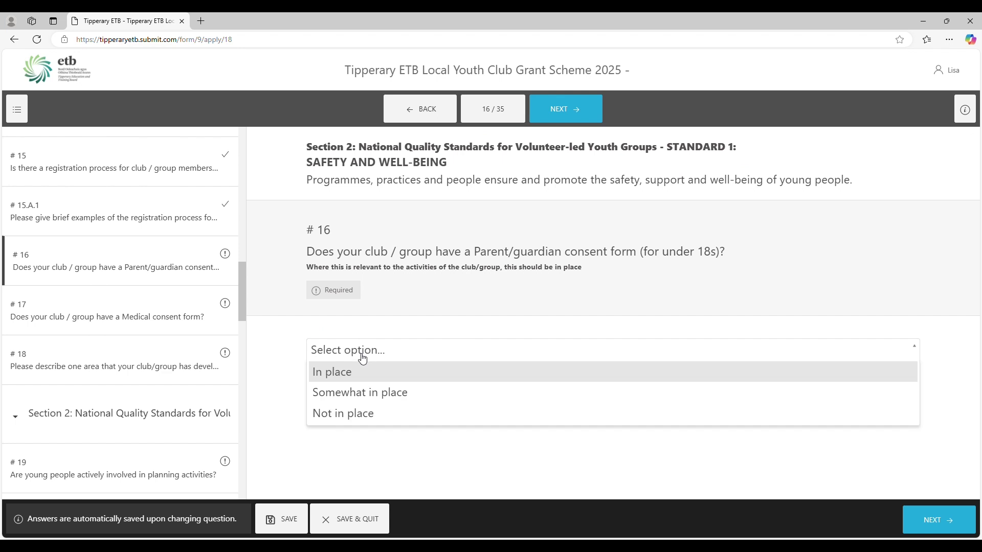
click(364, 392)
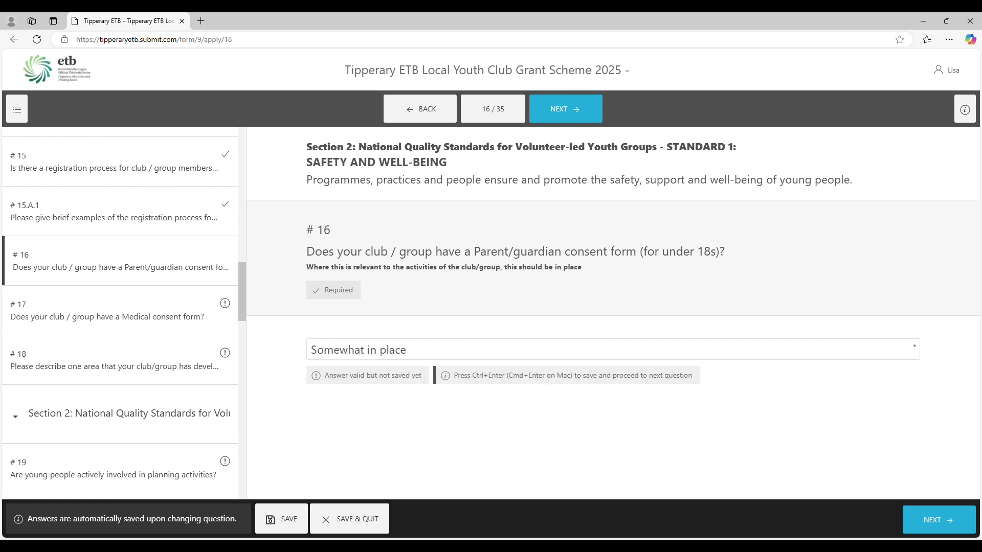
click(944, 512)
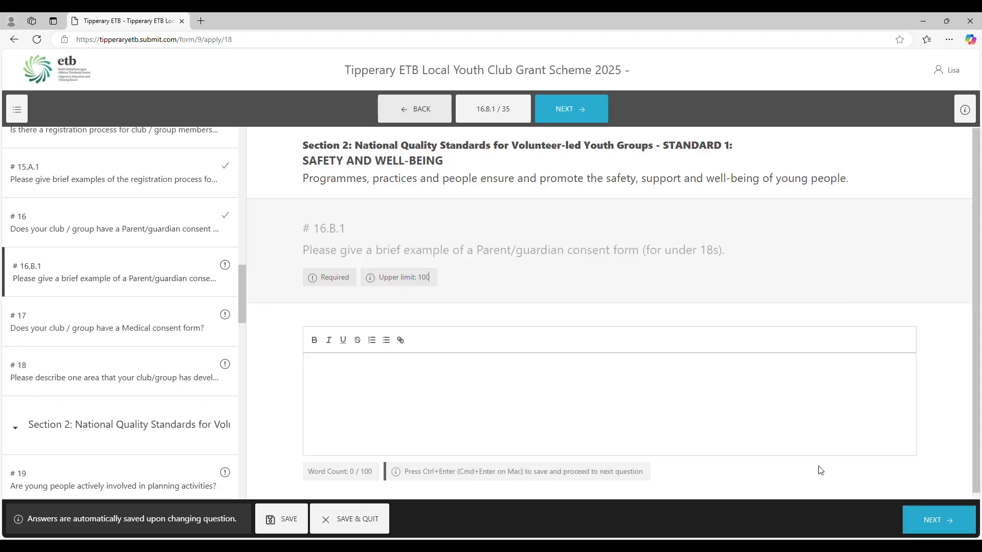
click(357, 371)
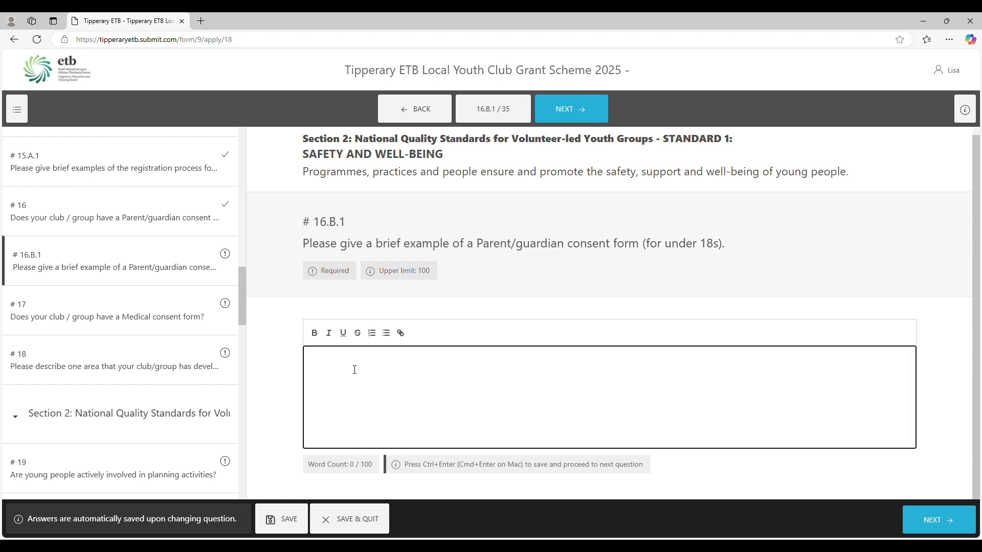
text(cvfv)
click(920, 525)
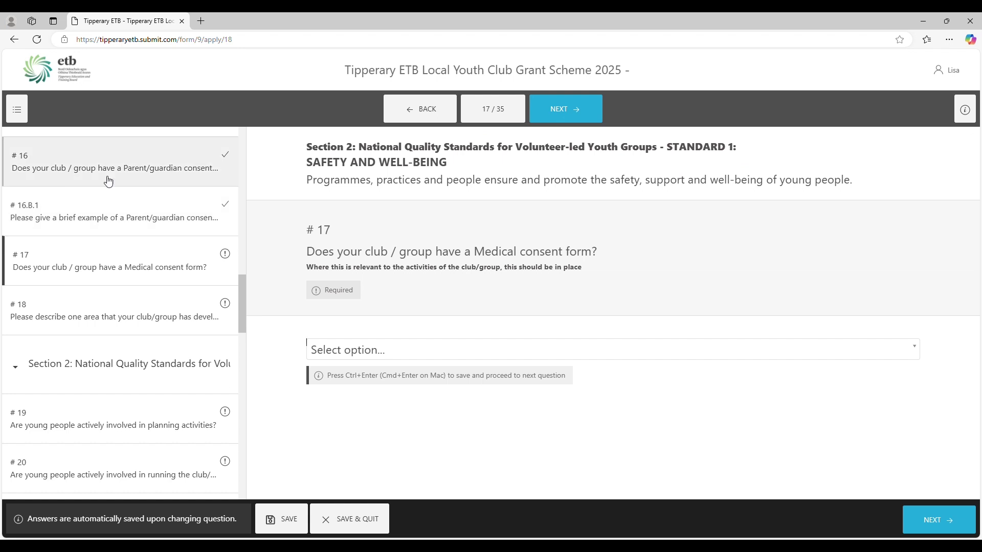
Step: Answer question 17 In place, with 'cvfv' as the medical consent form example
click(352, 352)
click(358, 373)
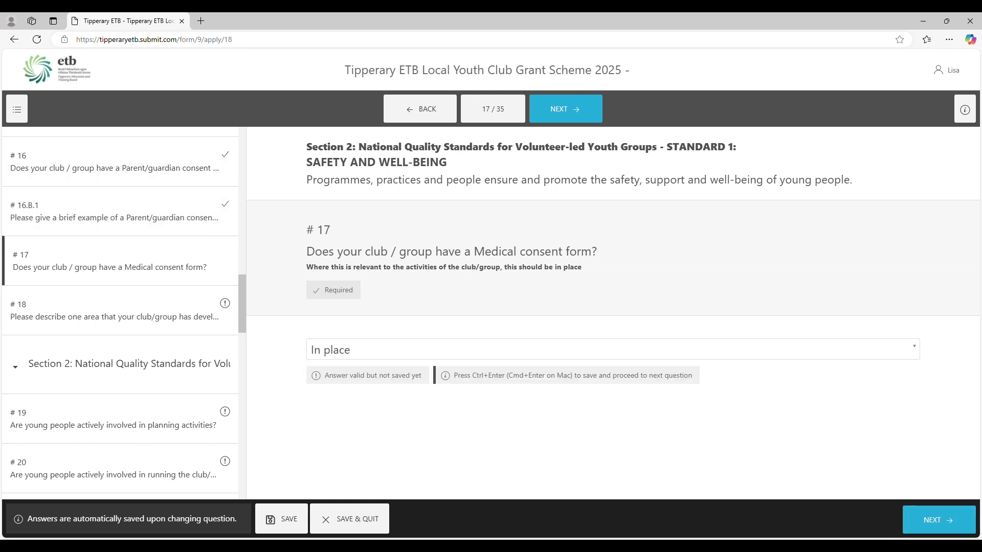
click(920, 526)
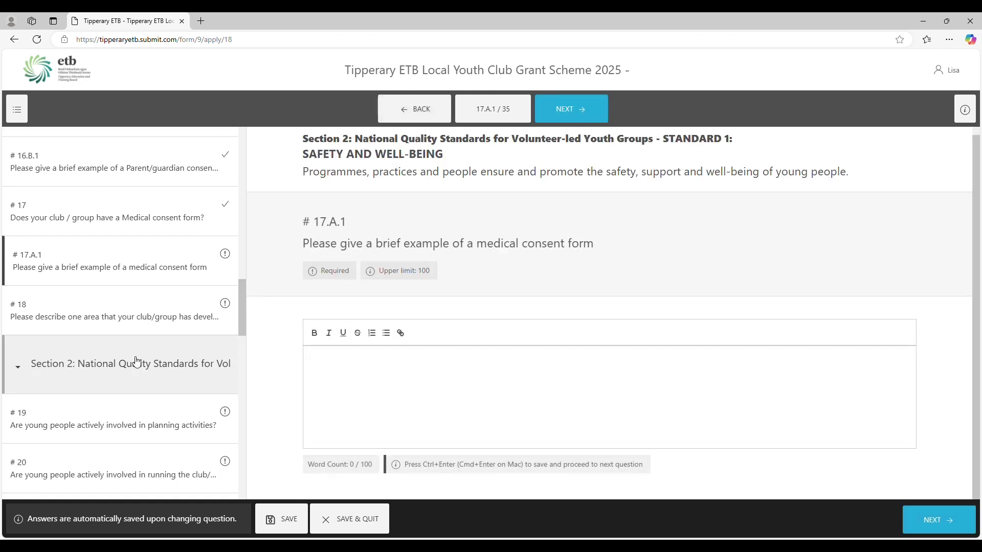
click(332, 373)
text(cvfv)
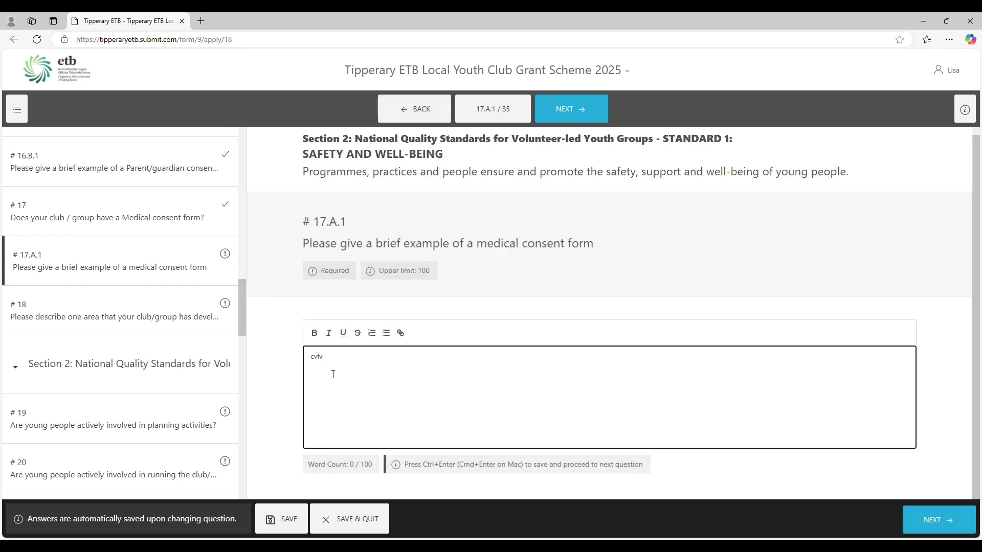
click(928, 518)
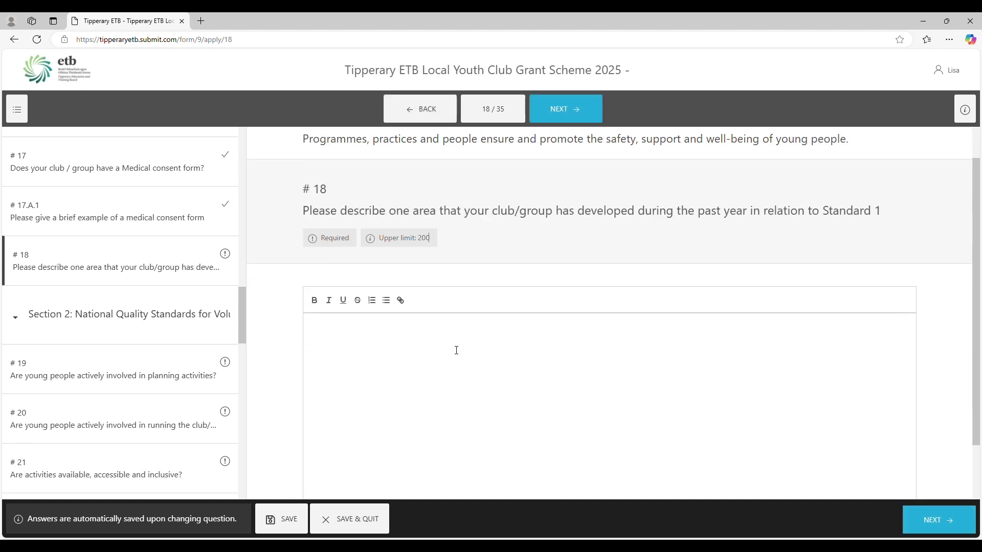
Step: Answer question 18 on Standard 1 development with 'vfvf'
click(335, 340)
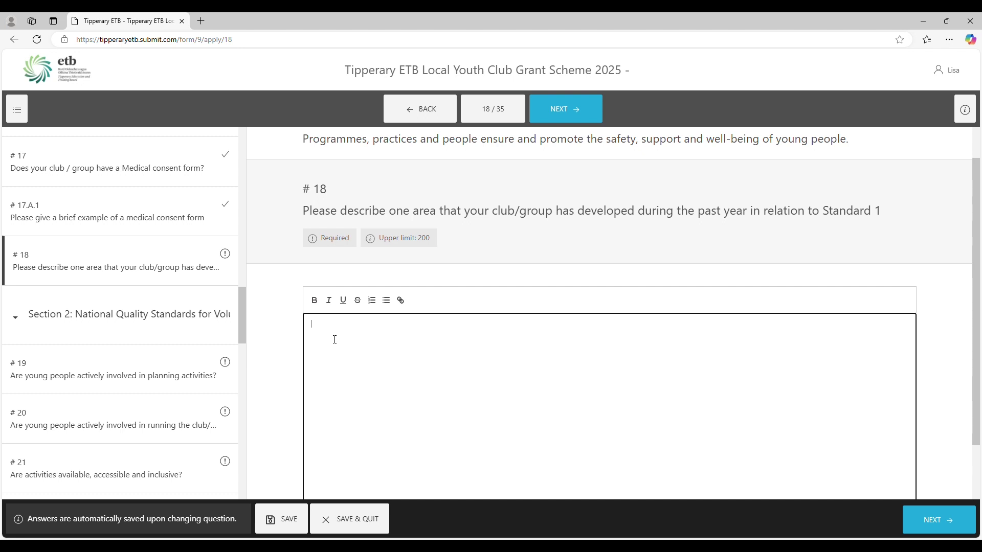
text(vfvf)
click(940, 517)
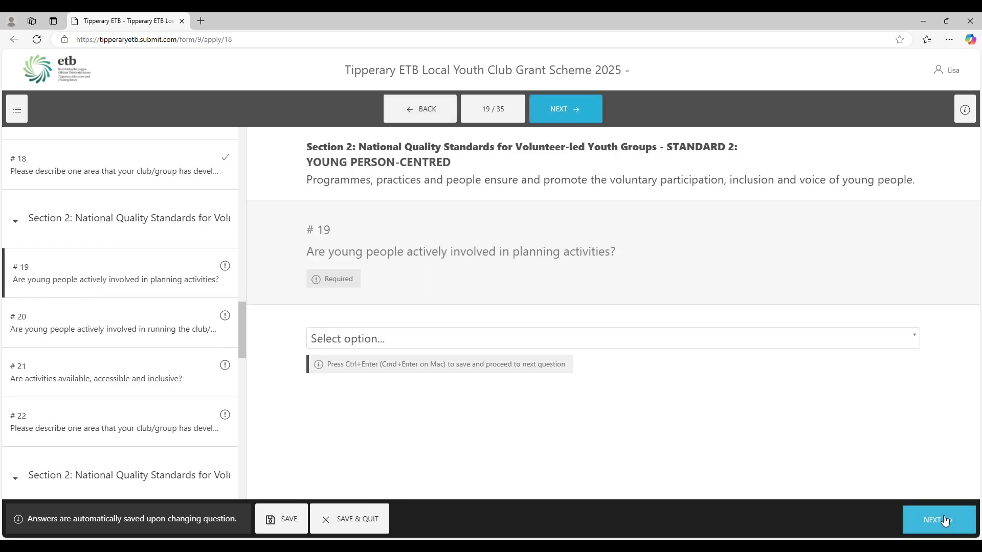
Step: Answer question 19 In place, with 'vccv' as the planning involvement example
click(376, 345)
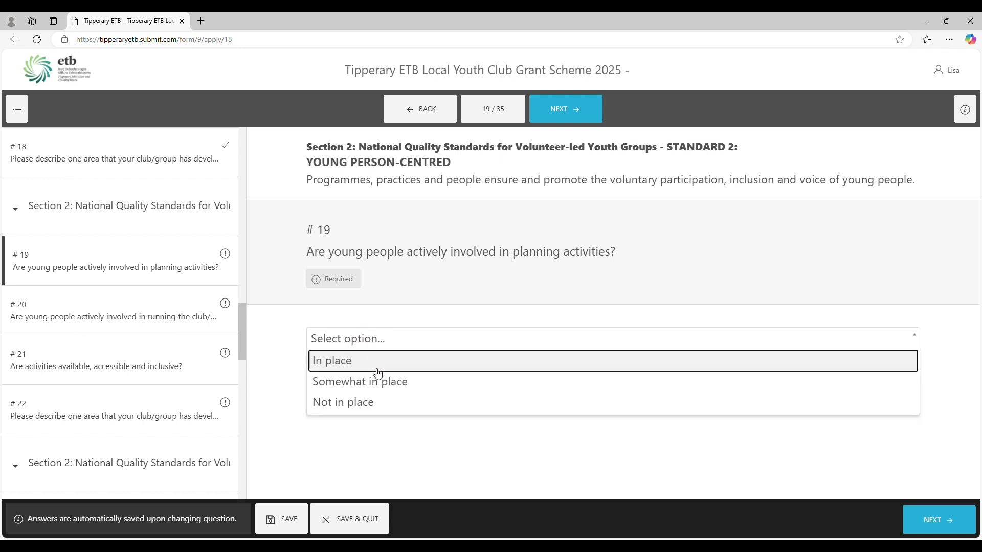
click(375, 367)
click(913, 514)
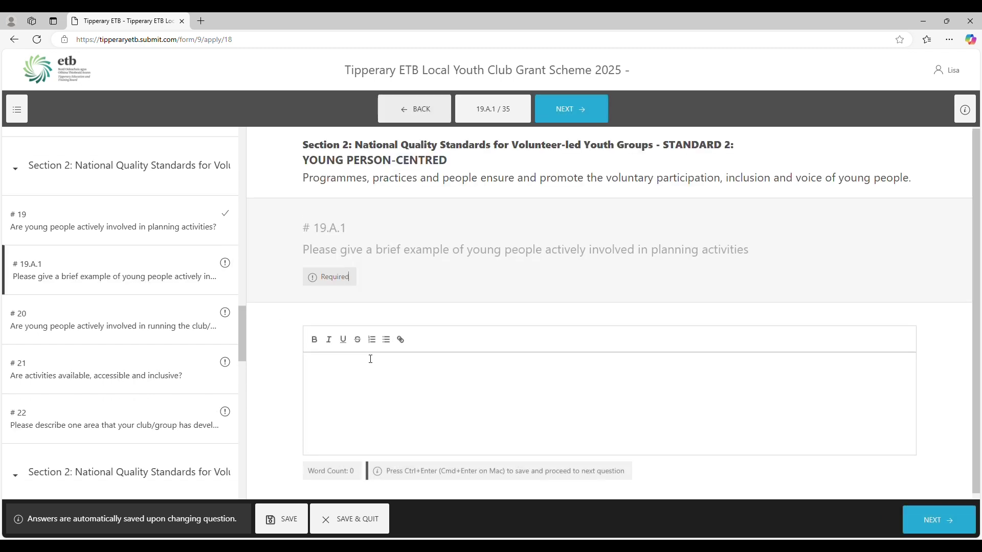
click(344, 366)
text(vccv)
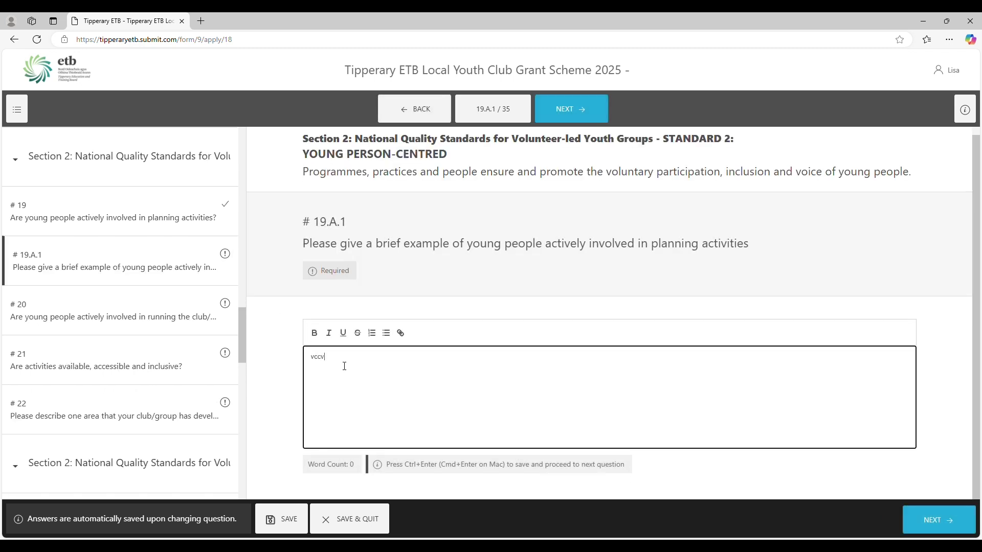
click(936, 519)
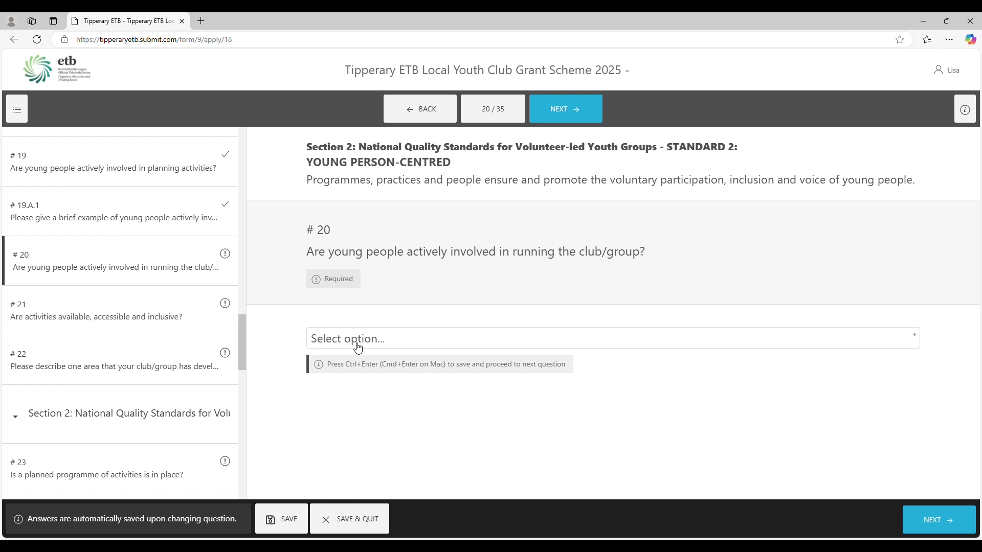
Step: Answer question 20 In place, with 'vccv' for follow-up 20.A.1
click(358, 347)
click(357, 359)
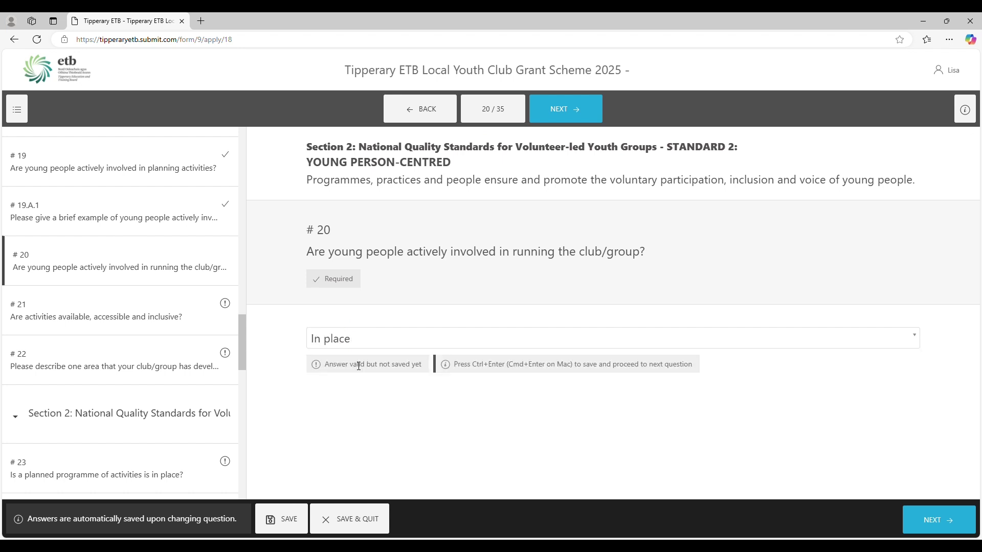
click(972, 522)
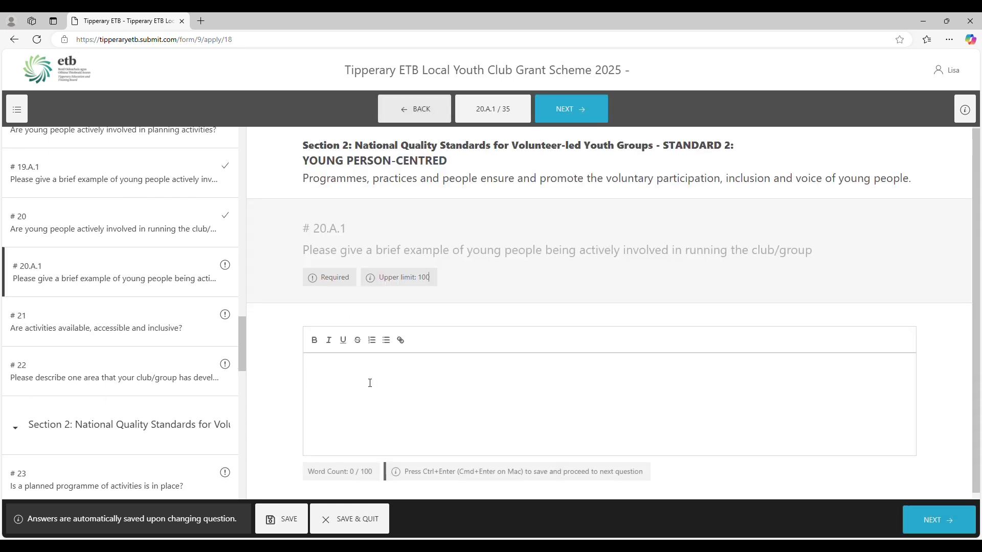
text(vccv)
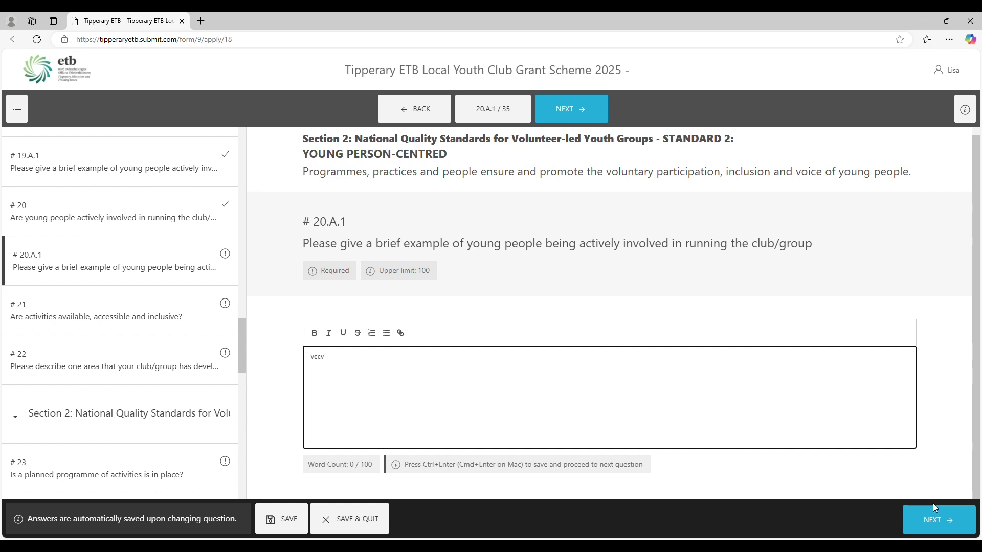
click(940, 525)
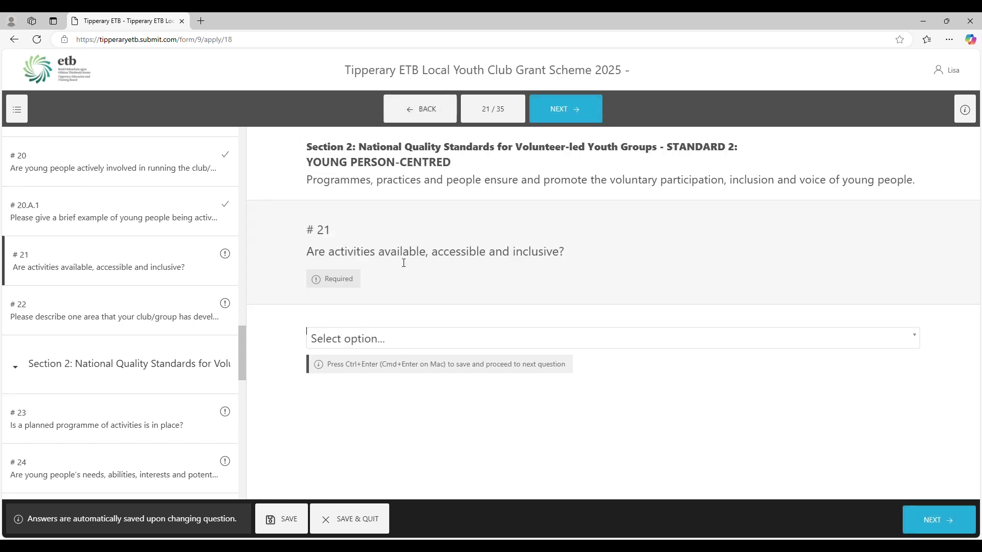
Step: Answer question 21 In place, with 'vcvcv' for follow-up 21.A.1
click(389, 341)
click(379, 360)
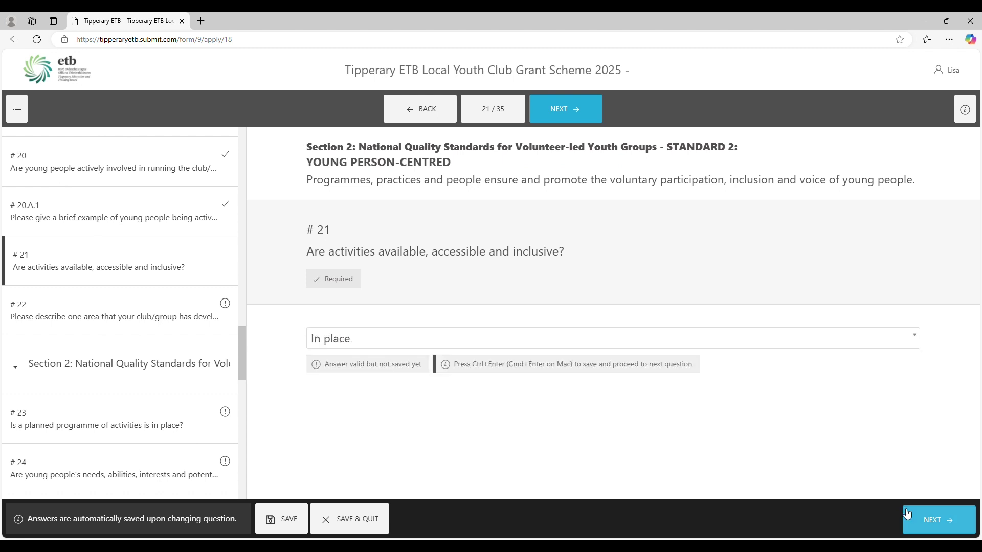
click(935, 520)
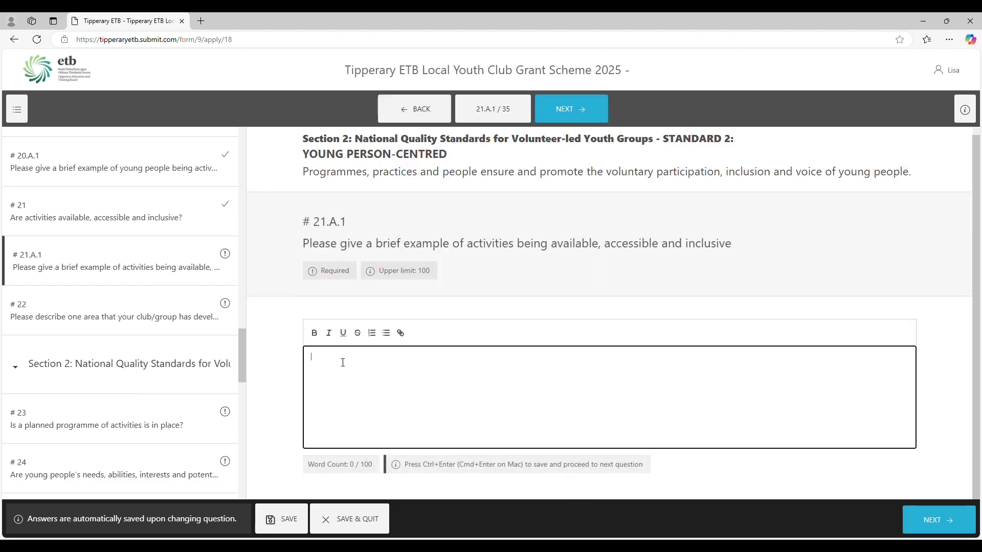
text(vcvcv)
click(938, 519)
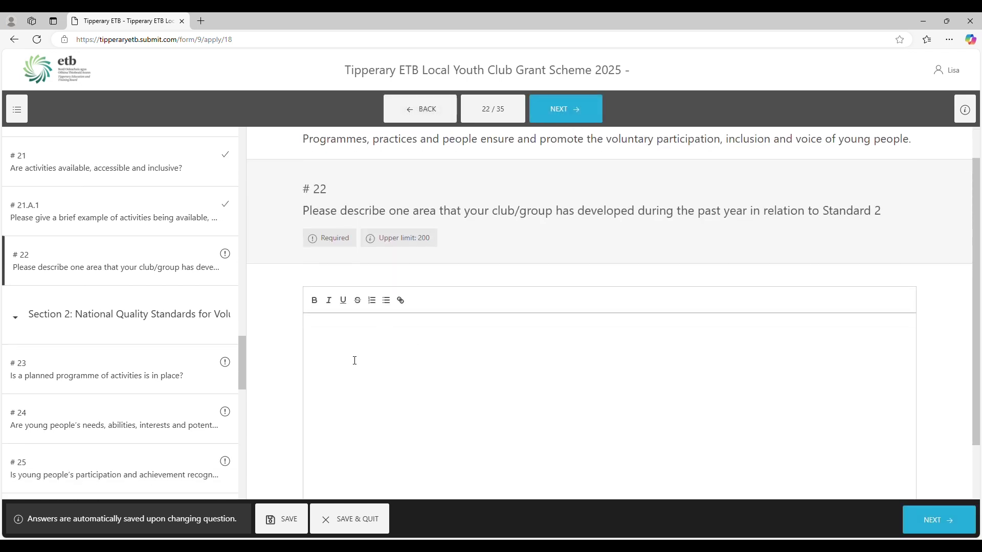
Step: Answer question 22 with 'vcvcv'
click(330, 341)
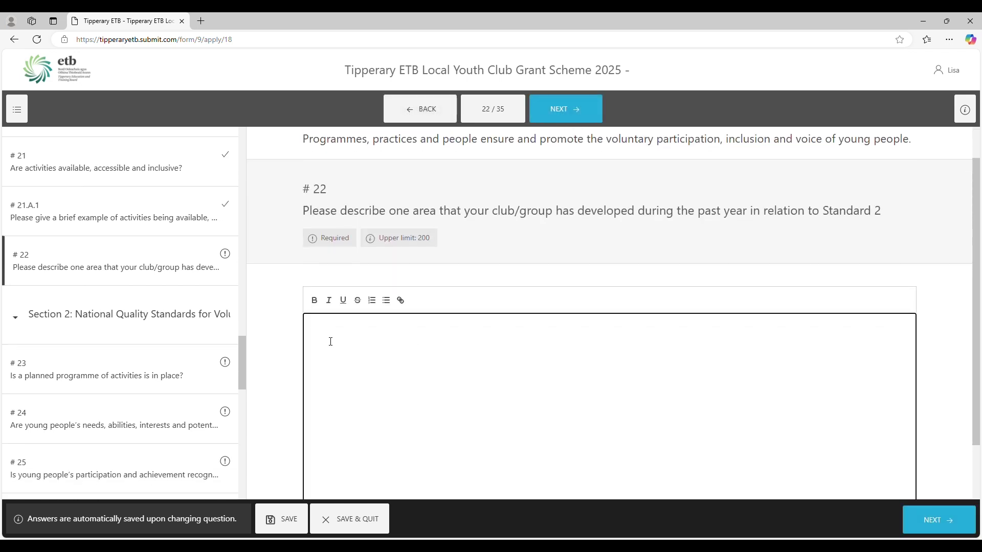
text(vcvcv)
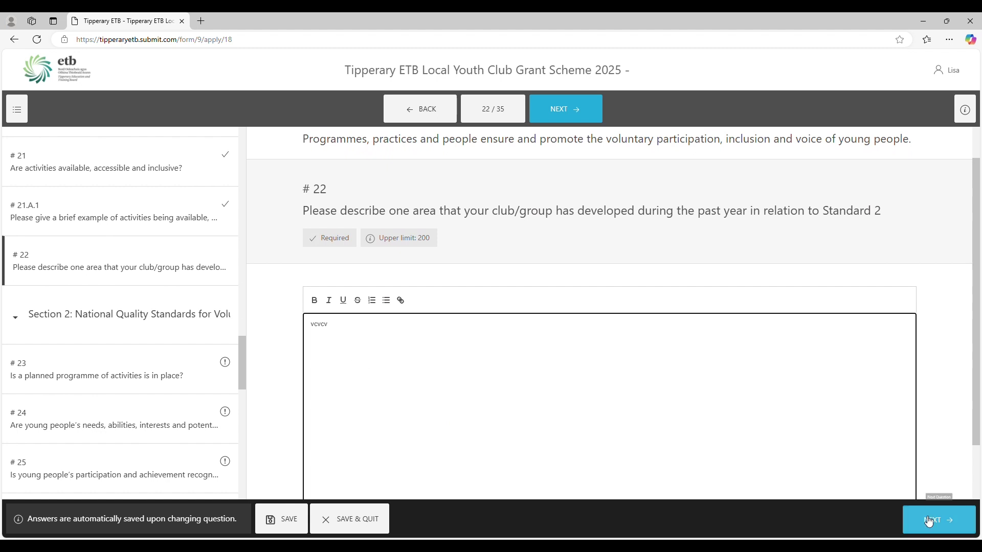
click(938, 532)
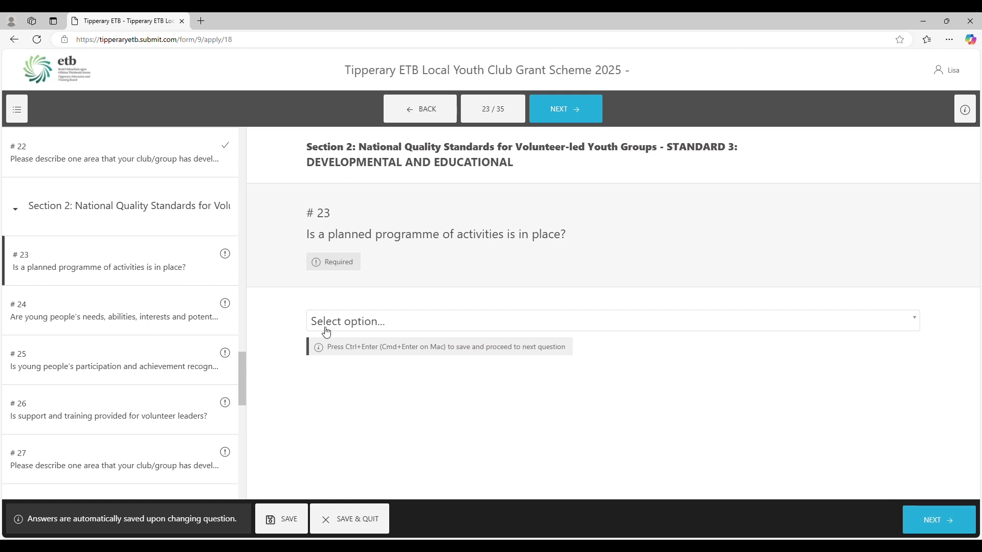
Step: Answer question 23 In place, with 'vcvcv' as the 23.A.1 example
click(345, 321)
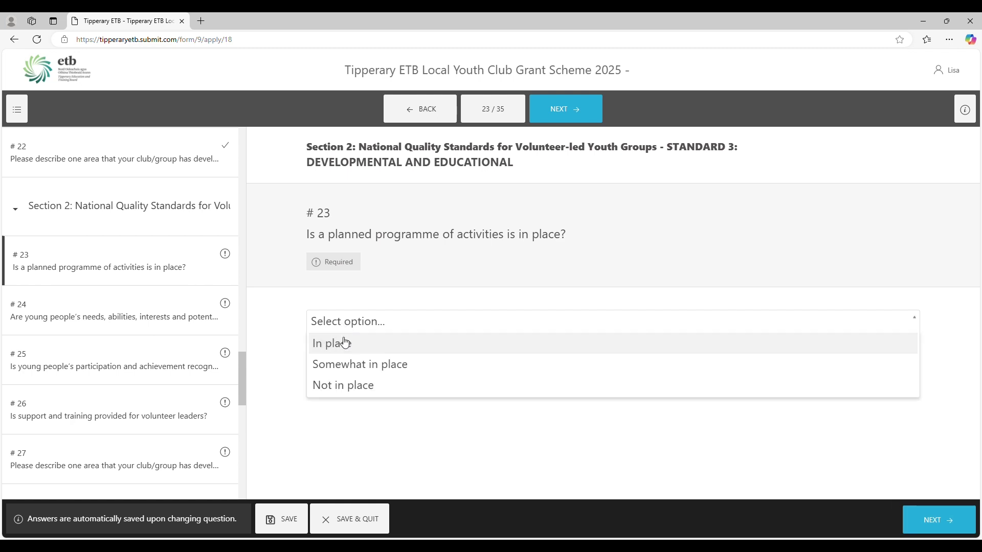
click(342, 342)
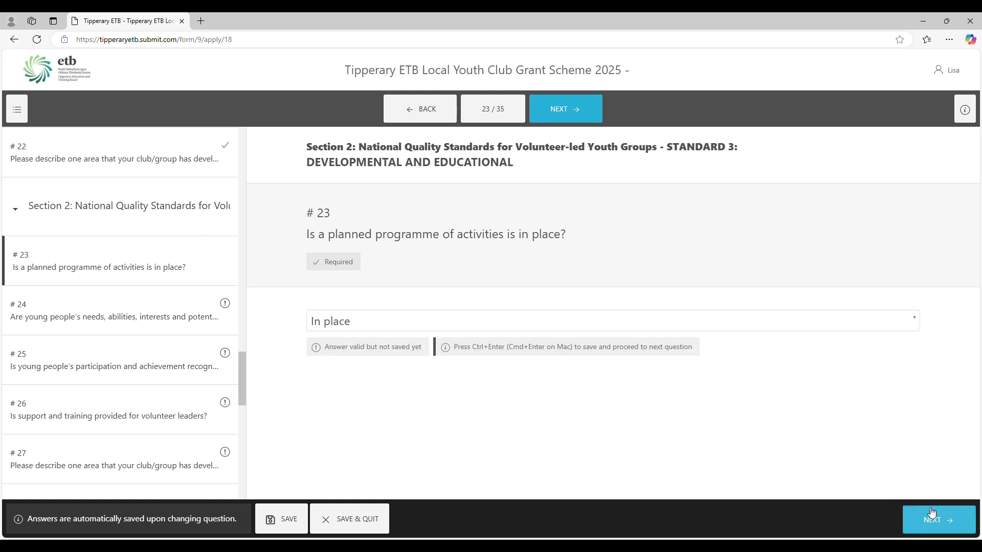
click(943, 521)
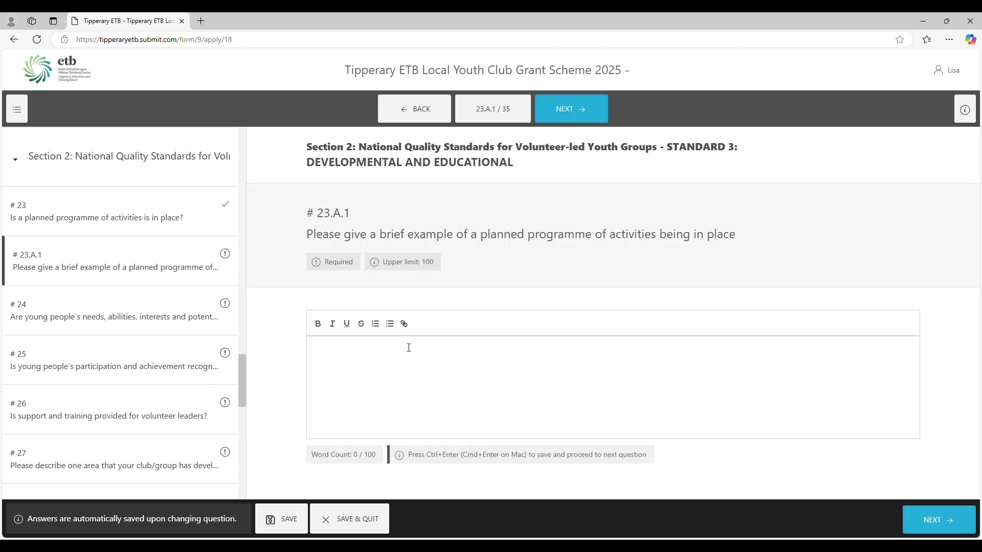
click(335, 354)
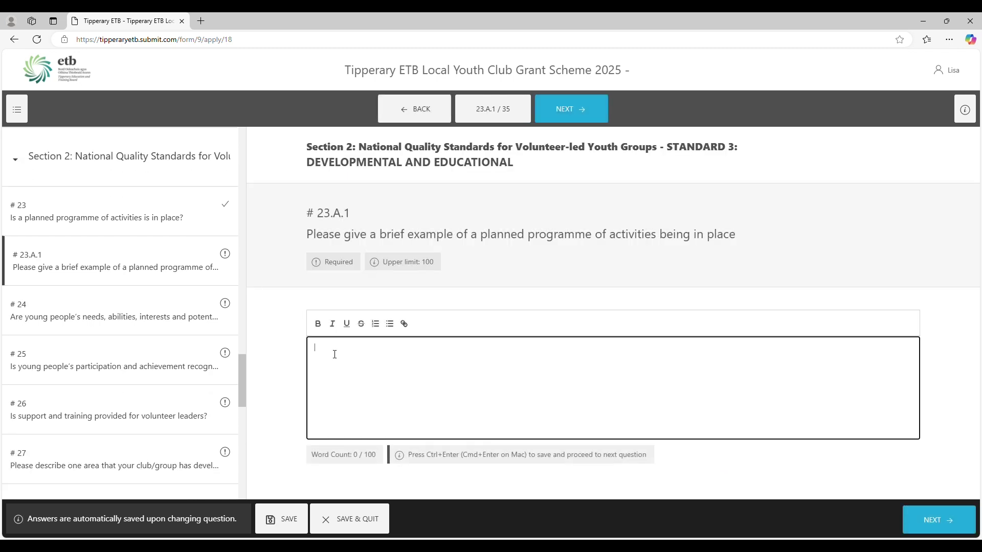
text(vcvcv)
click(929, 526)
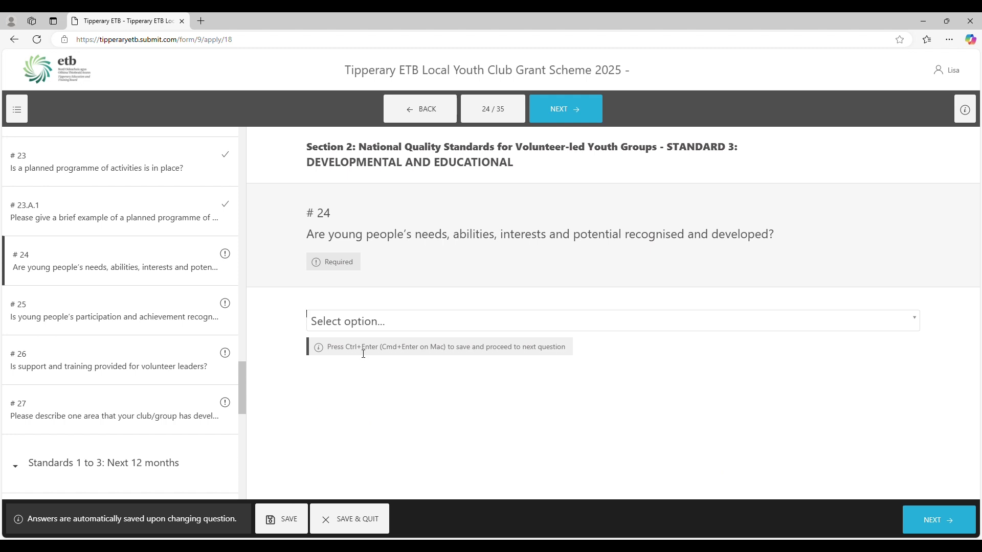
Step: Answer question 24 In place, with 'vcvc' as the 24.A.1 example
click(348, 328)
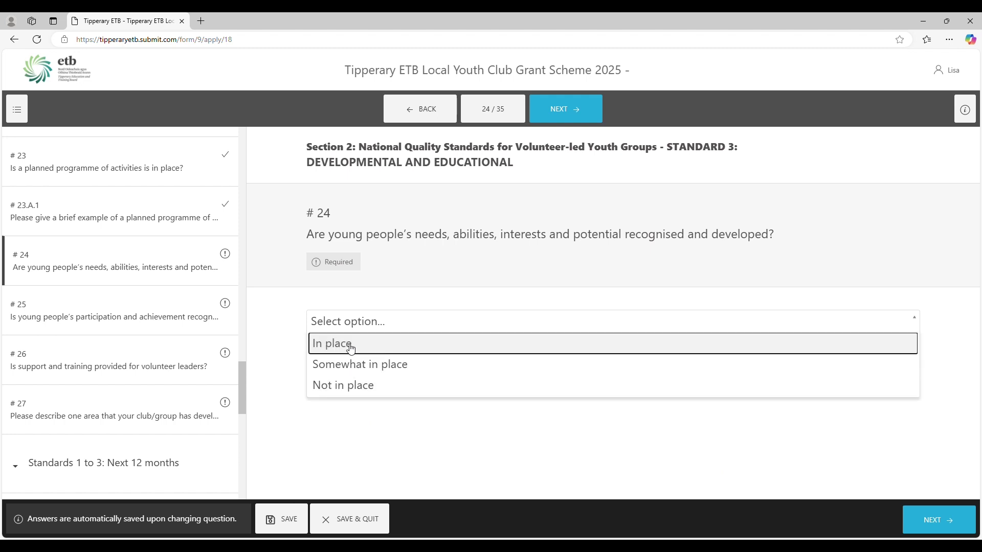
click(331, 344)
click(931, 521)
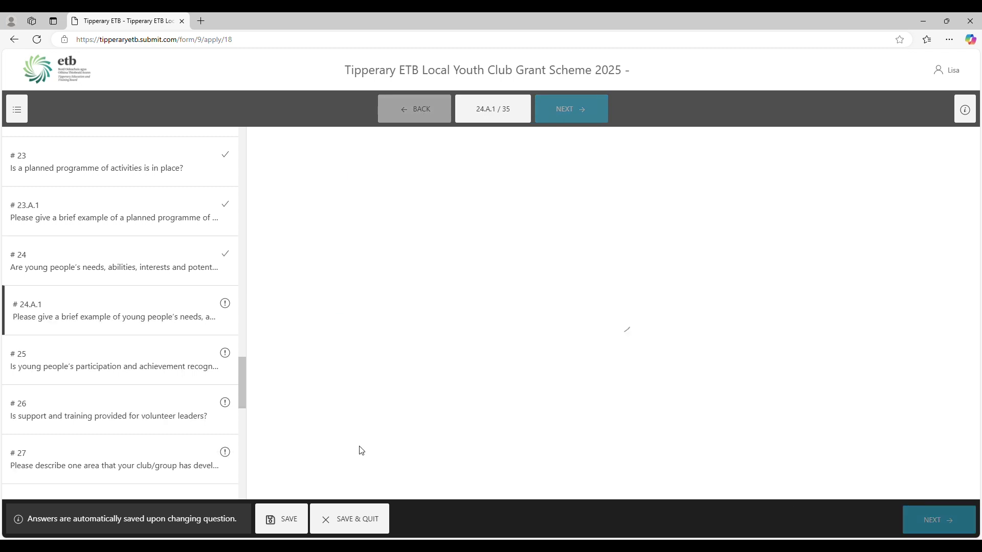
text(vcvc)
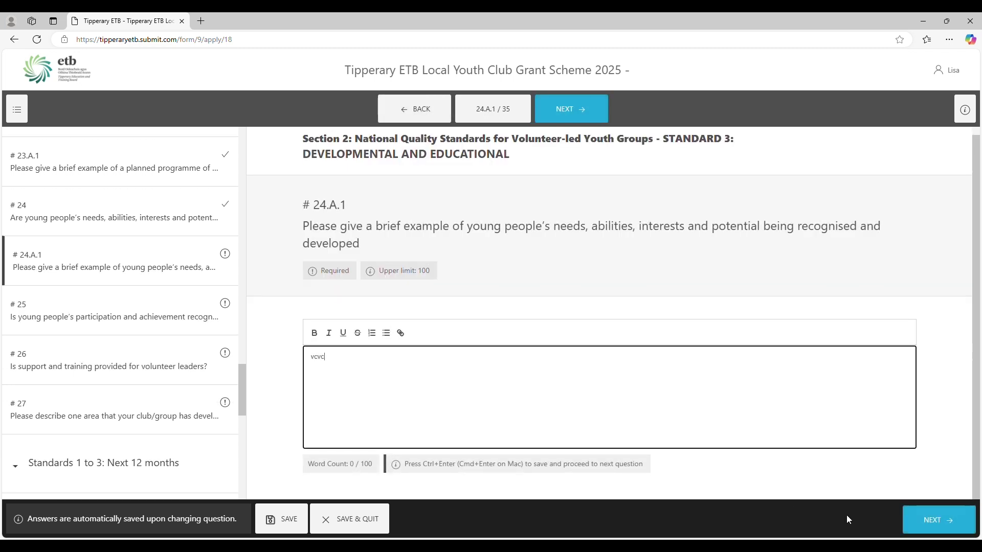
click(937, 520)
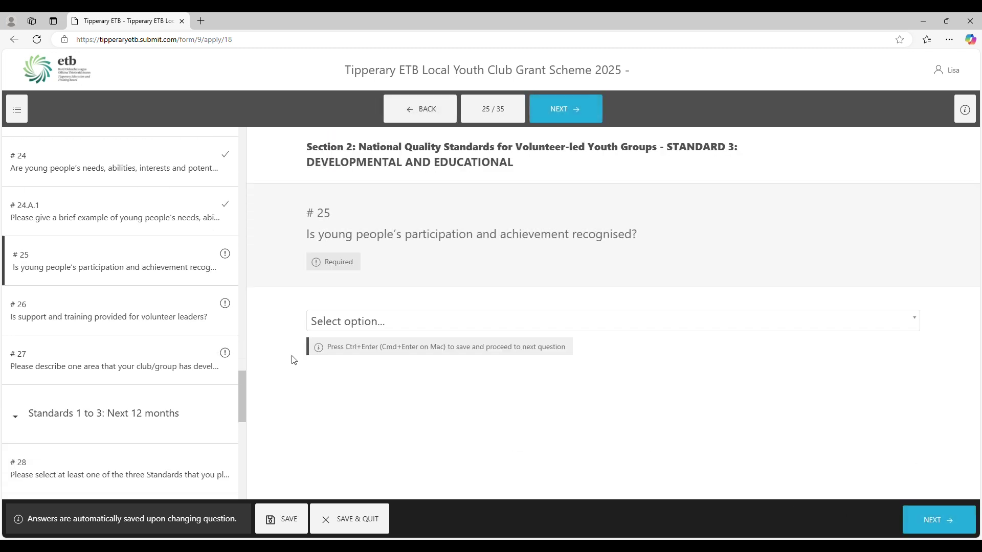
Step: Answer question 25 In place, with 'vcvc' as the 25.A.1 example
click(350, 324)
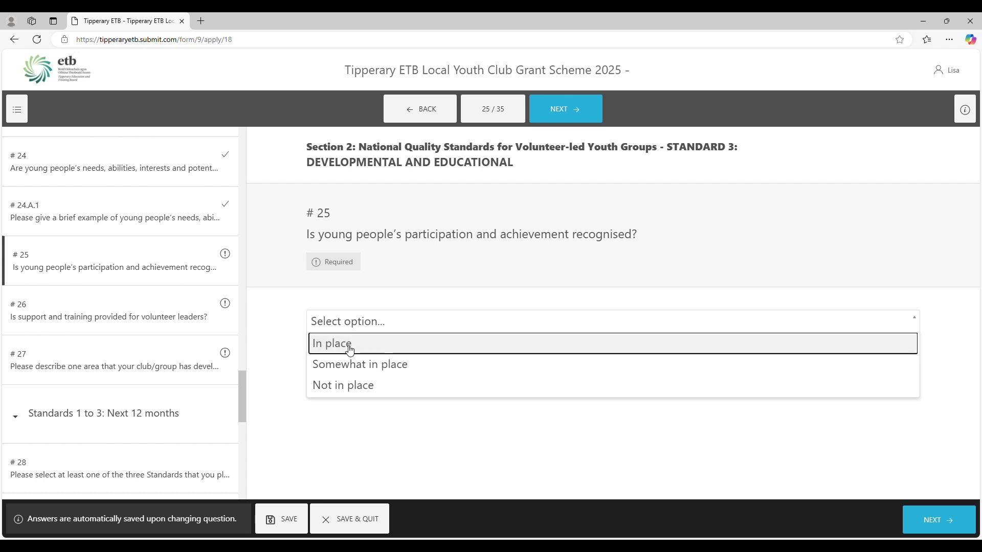
click(347, 342)
click(938, 519)
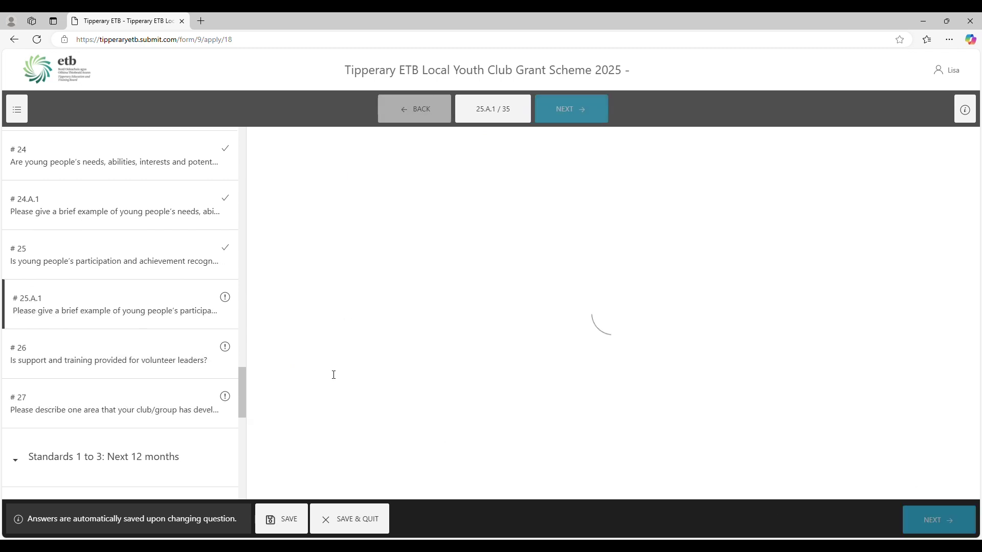
click(327, 358)
text(vcvc)
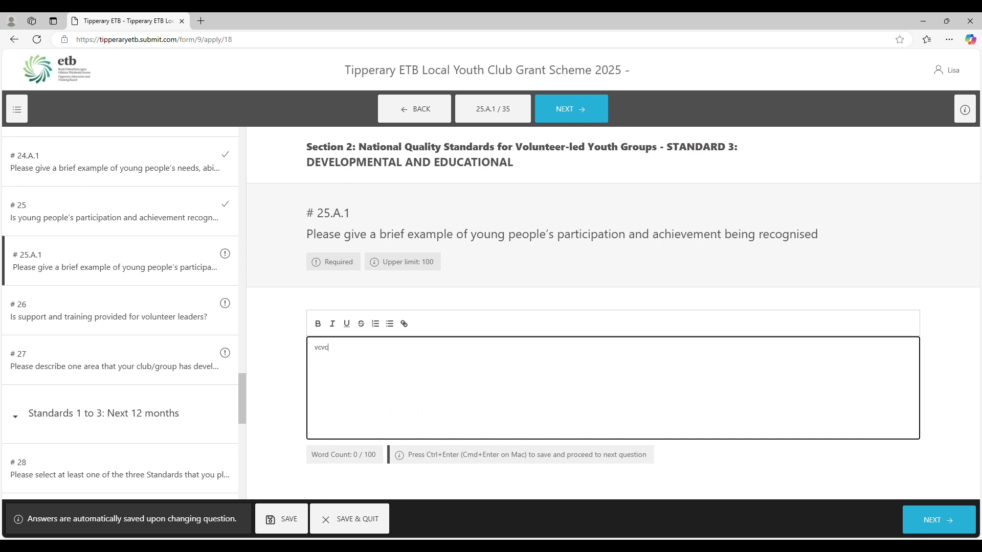
click(941, 520)
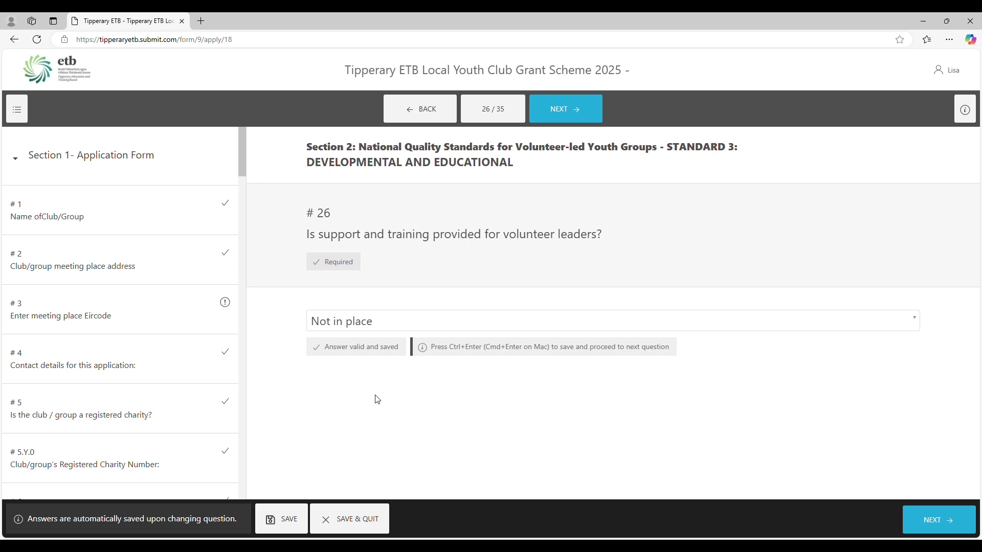
click(351, 523)
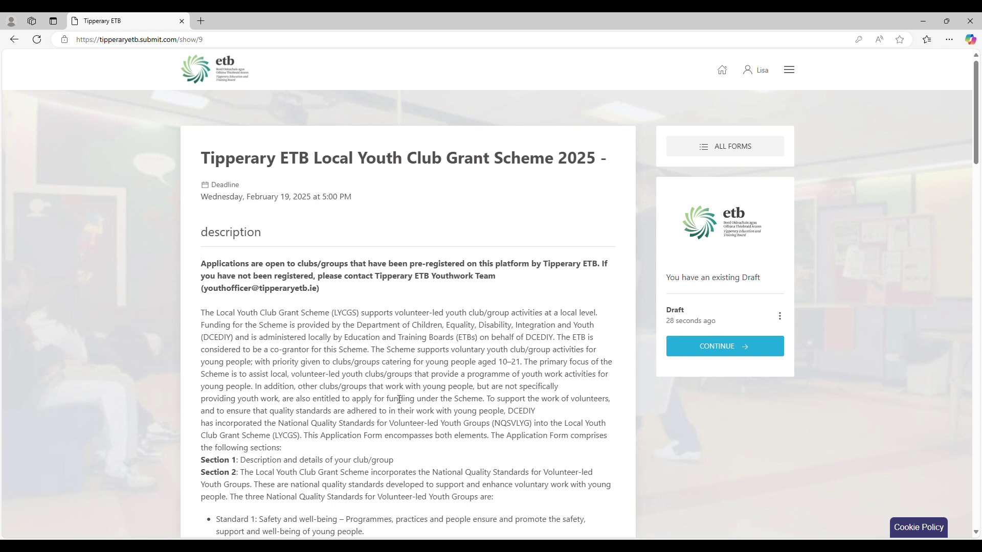
click(702, 346)
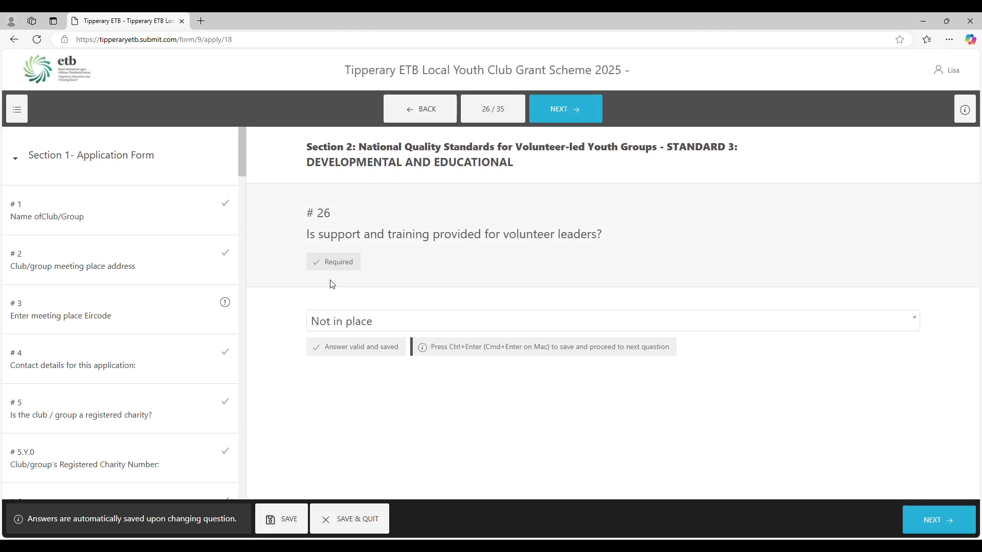
Step: Answer question 26 Not in place, giving 'cvcvc' as the 26.C.1 reason
click(339, 326)
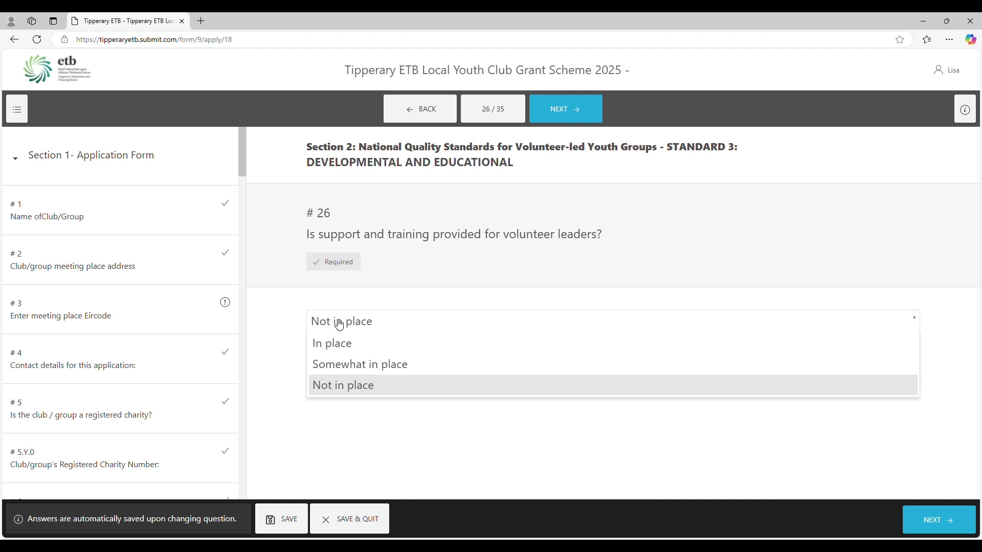
click(369, 389)
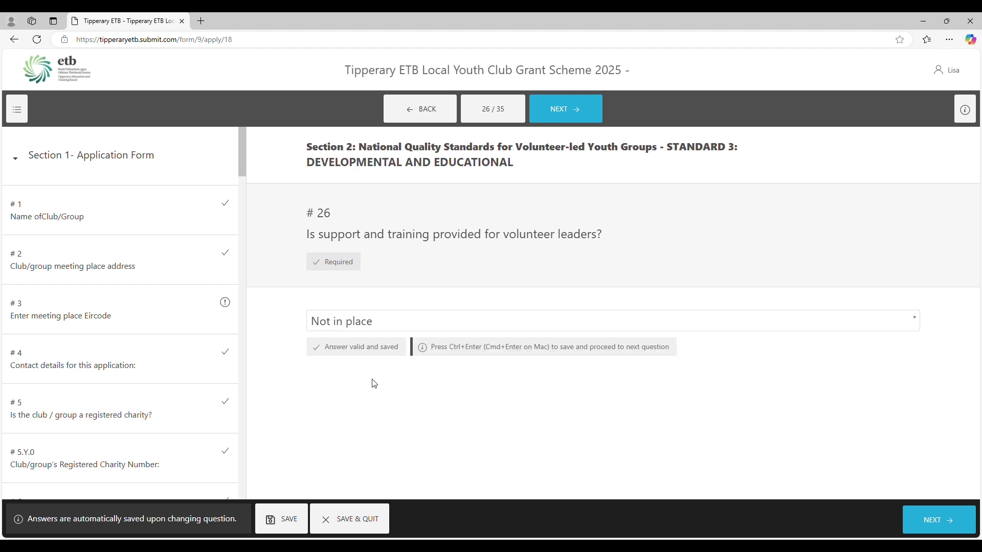
click(950, 523)
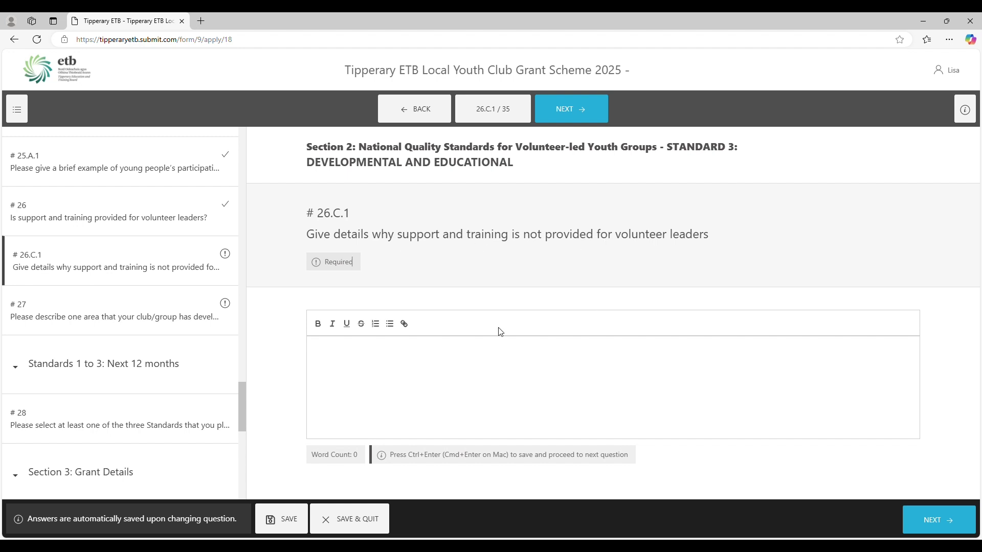
click(336, 353)
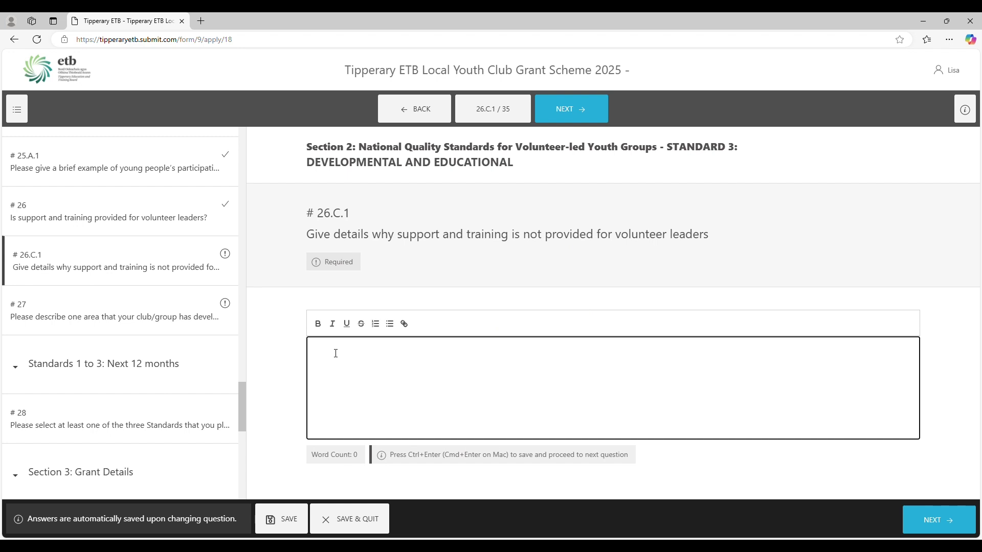
text(cvcvc)
click(951, 522)
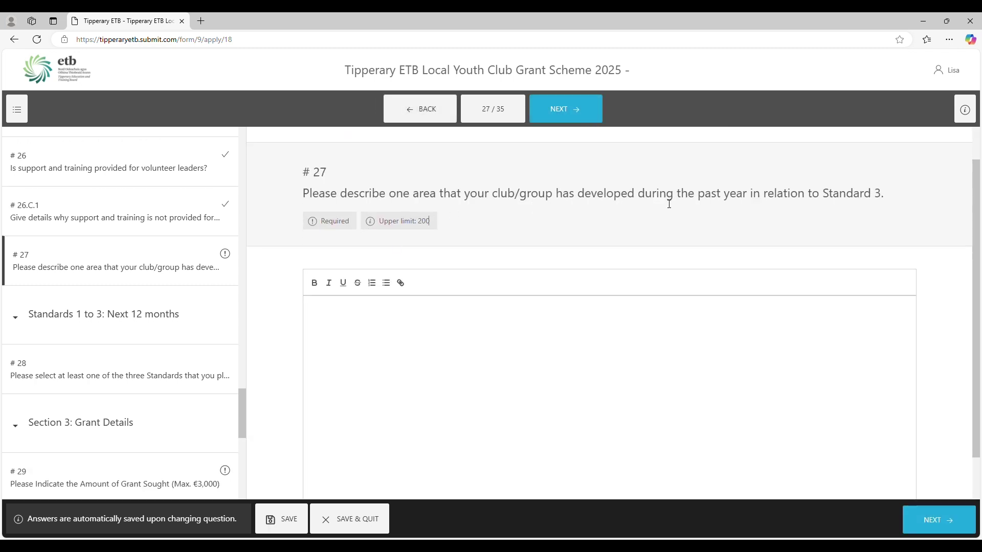
Step: Answer question 27 with 'vcvc', then tick Young Person Centred for question 28
click(358, 325)
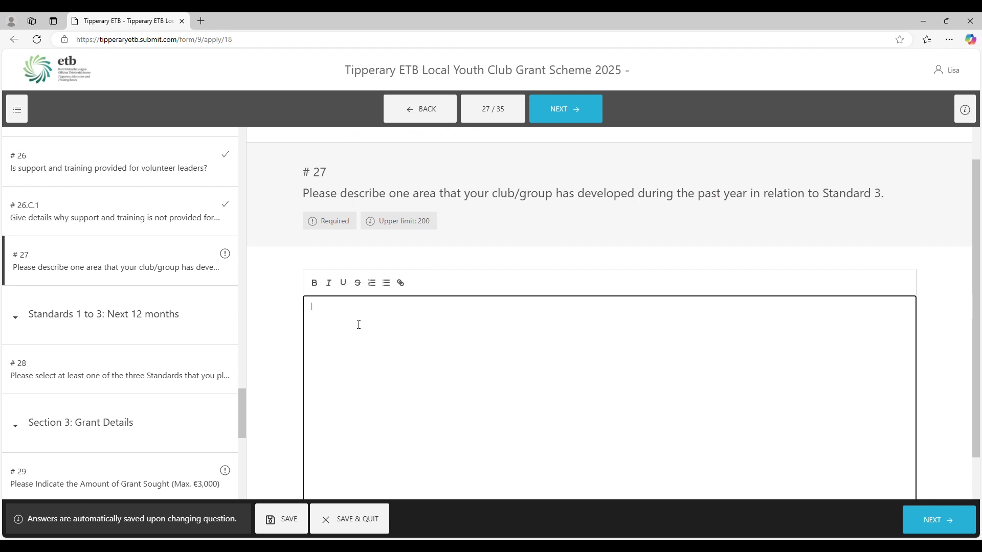
text(vcvc)
click(938, 514)
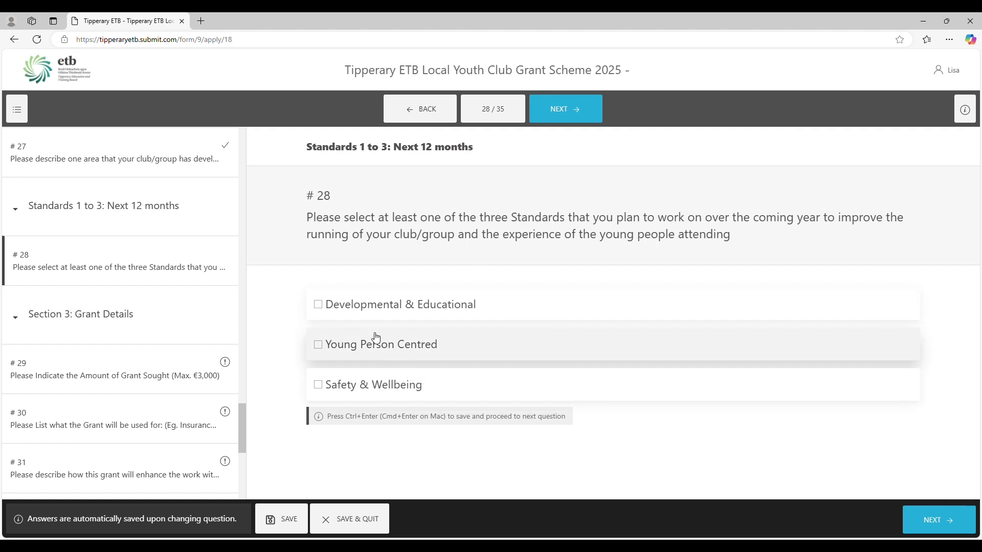
click(320, 345)
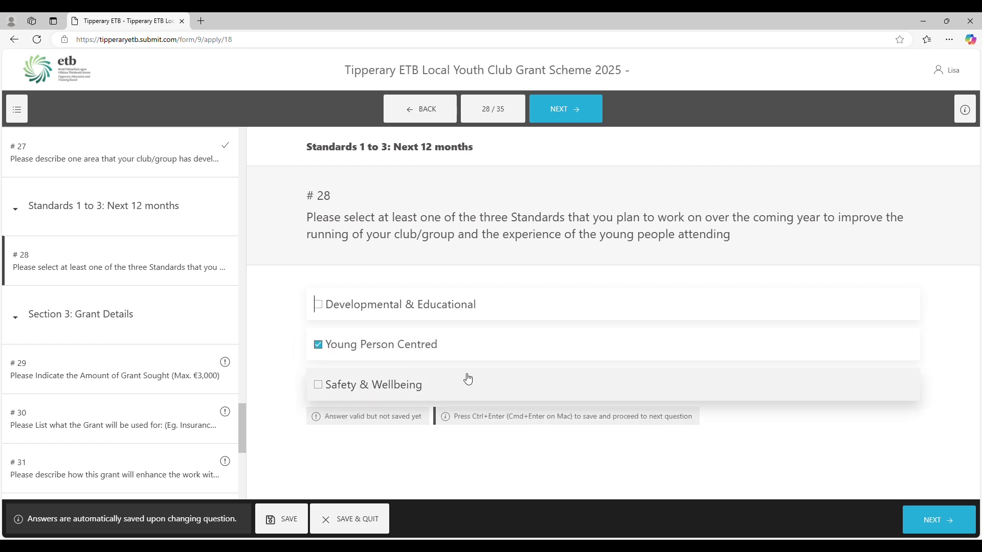
click(945, 519)
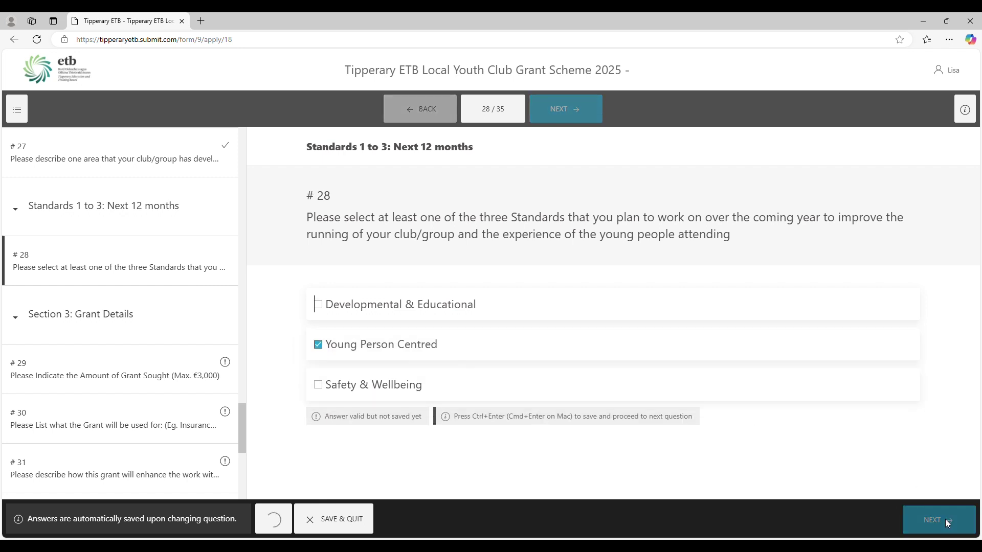
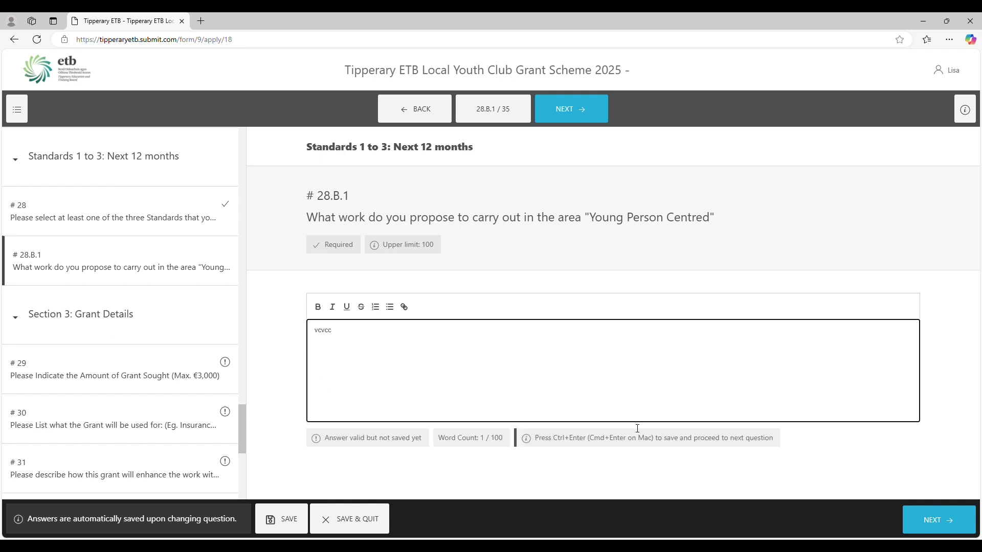
Step: Request a grant amount of 3000 in question 29 and continue to question 30
click(947, 520)
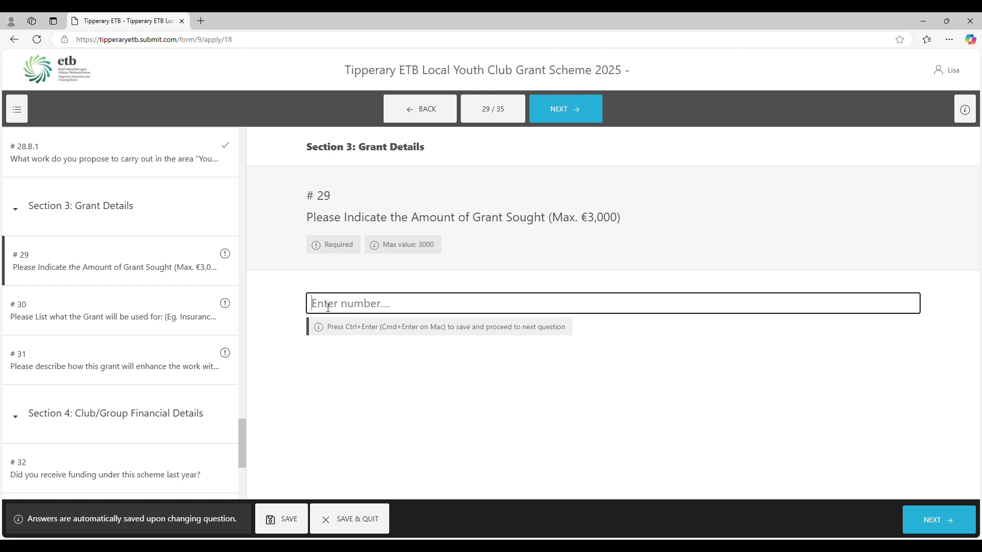
text(3000)
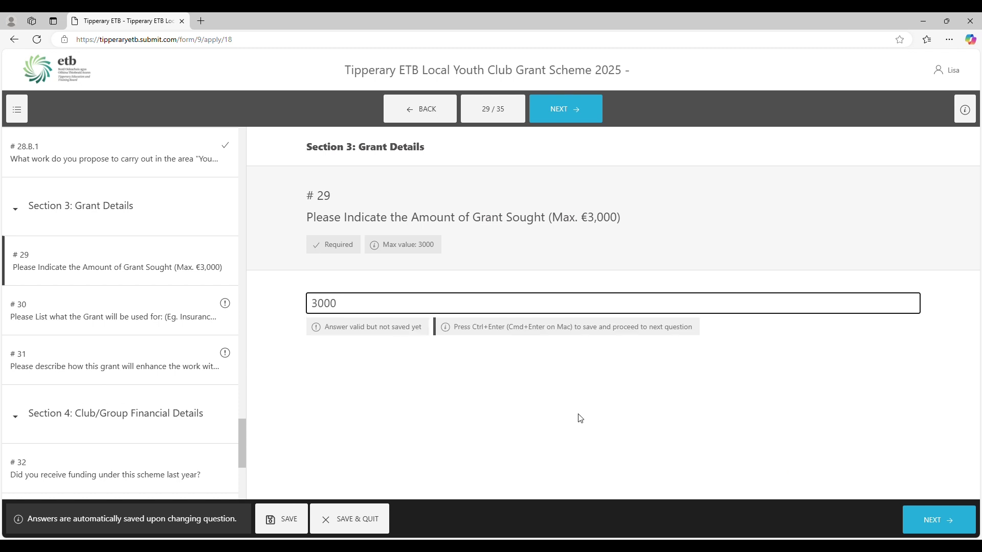
click(911, 515)
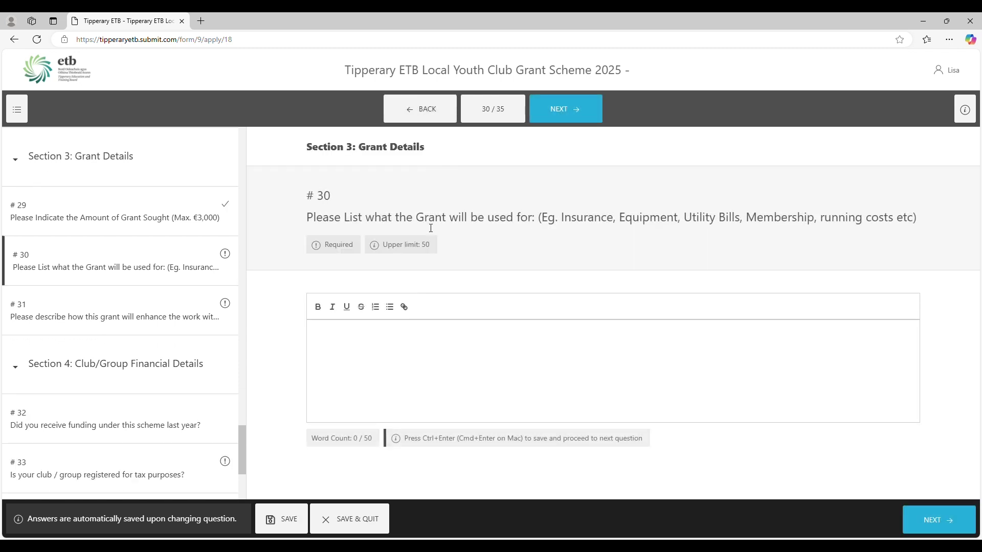
Step: Answer question 30 with the example uses: Insurance, Equipment, Utility Bills, Membership, running costs
click(384, 332)
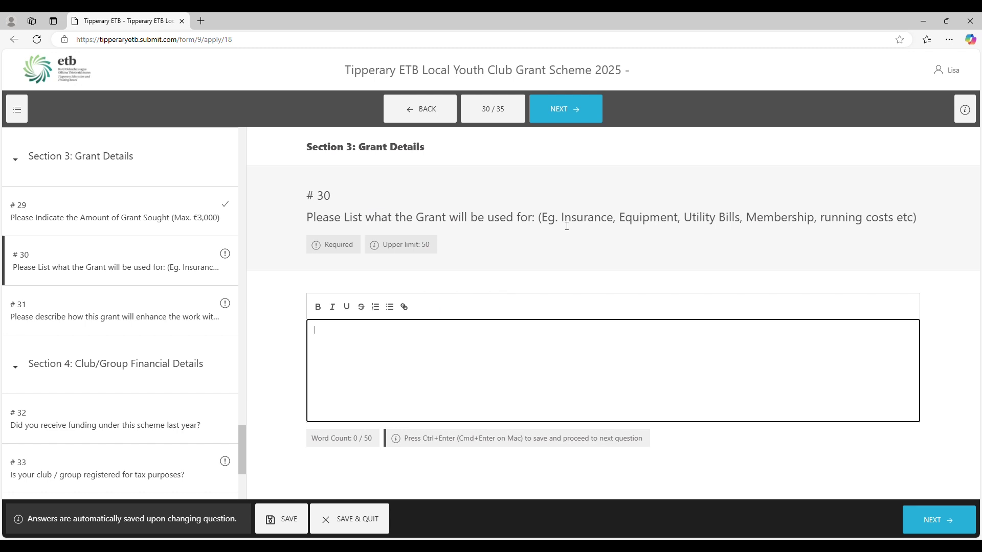
drag(561, 218, 893, 220)
key(ctrl+c)
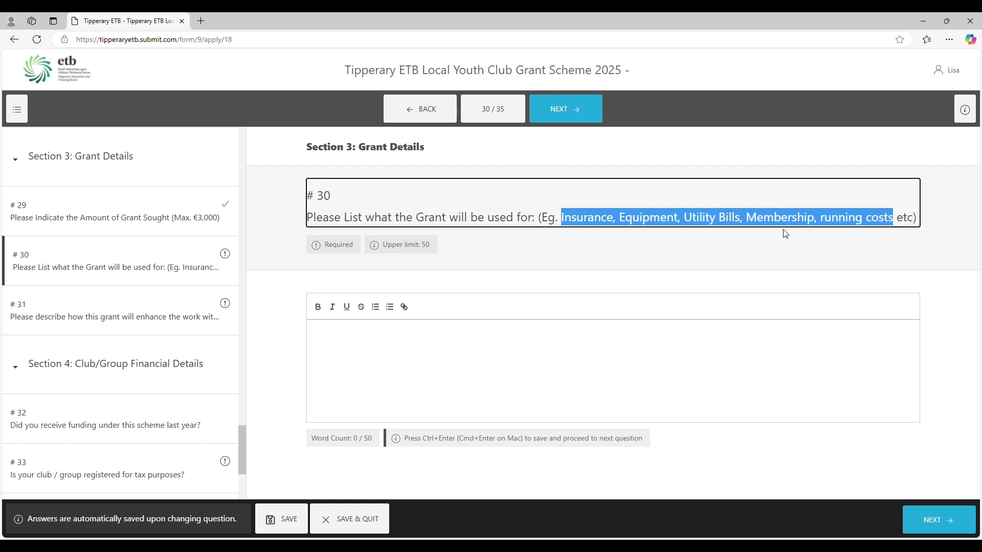
click(324, 337)
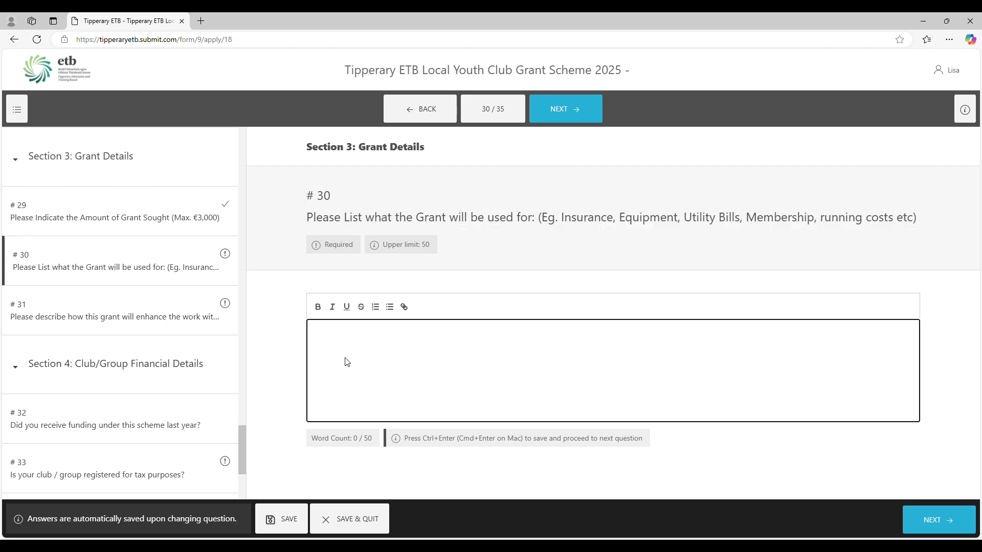
key(ctrl+v)
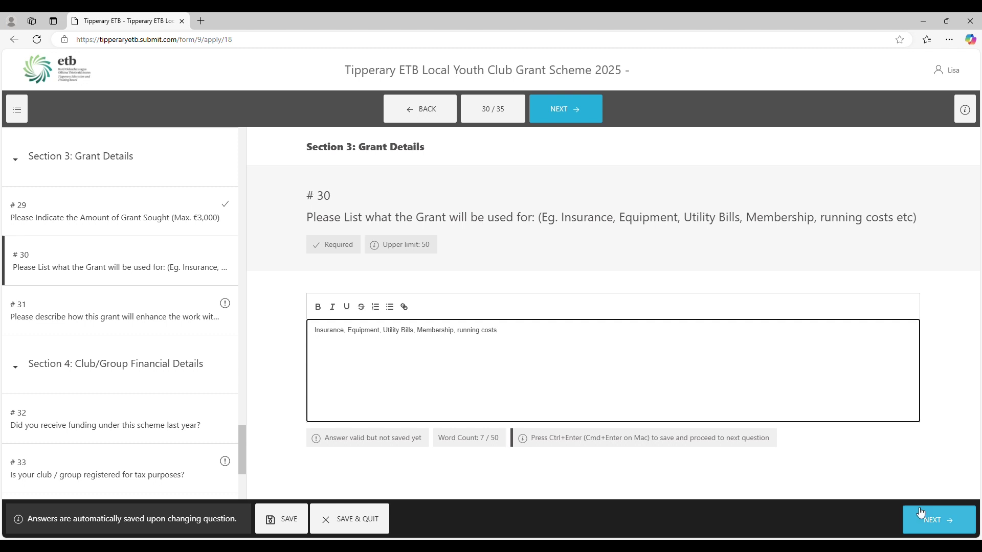
click(926, 518)
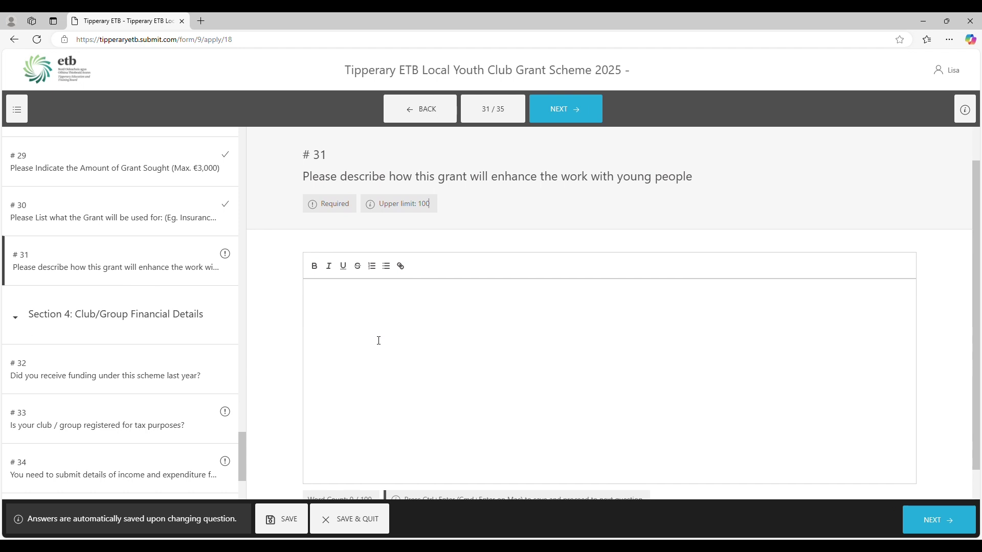
Step: Enter the placeholder answer 'vcvcvc' for question 31 and save it
click(332, 299)
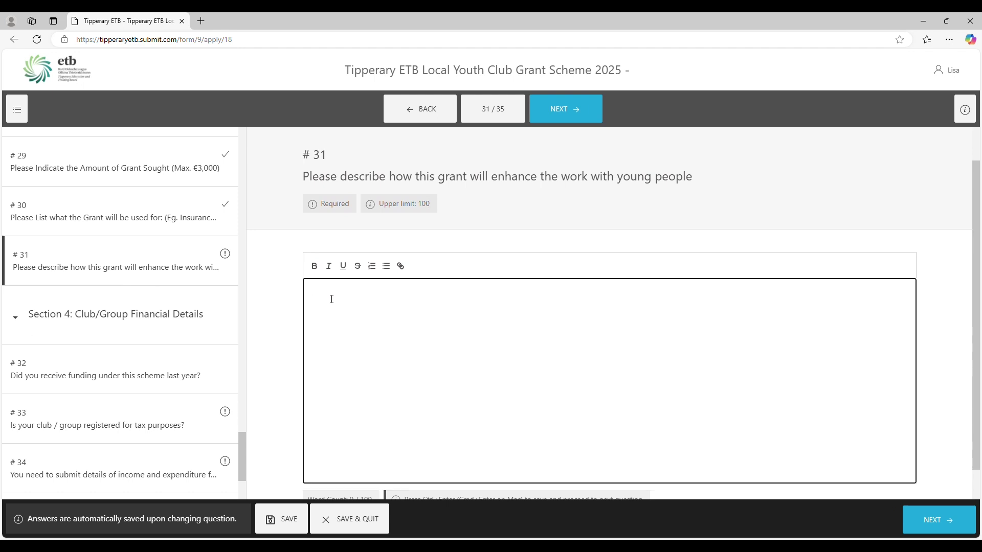
text(vcvcvc)
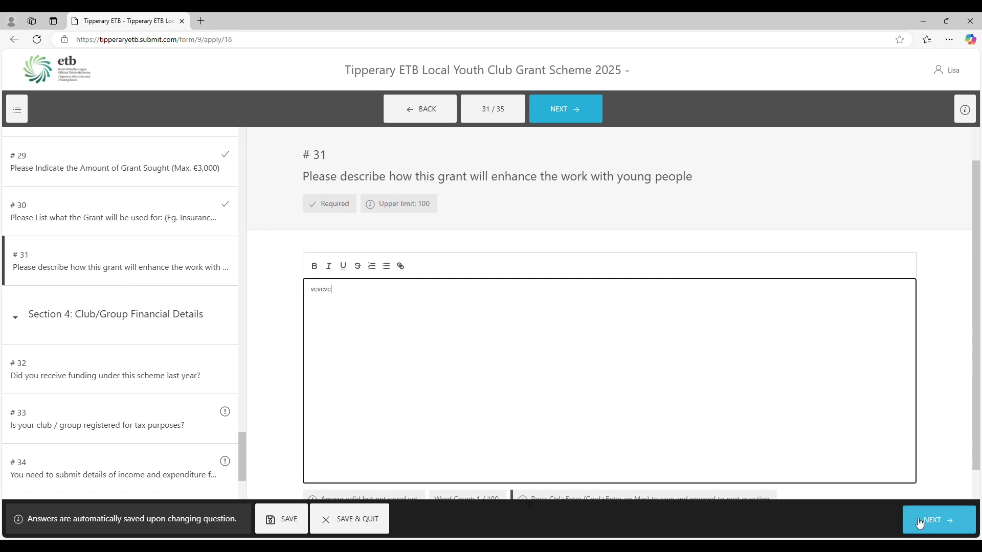
click(938, 519)
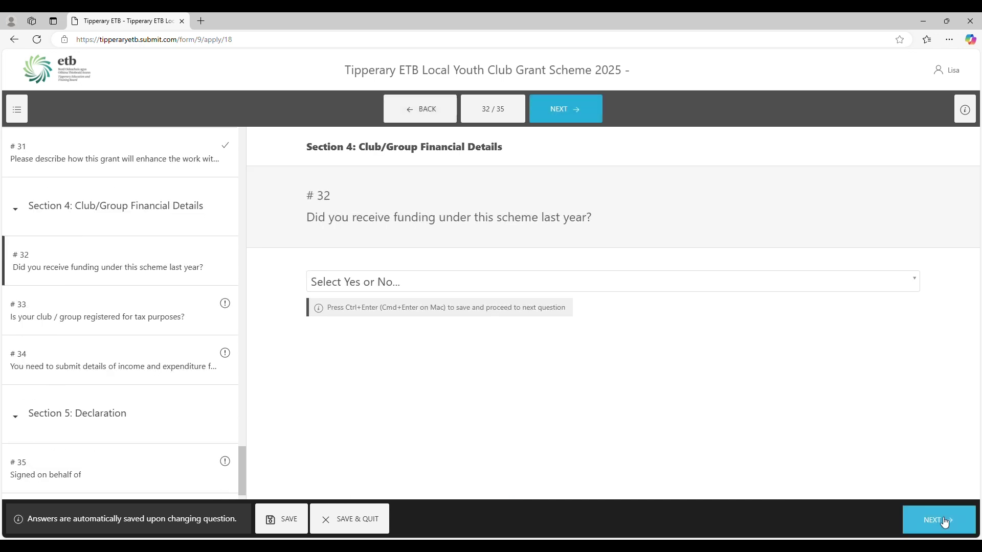
Step: Answer Yes to question 32 on receiving funding last year
click(385, 287)
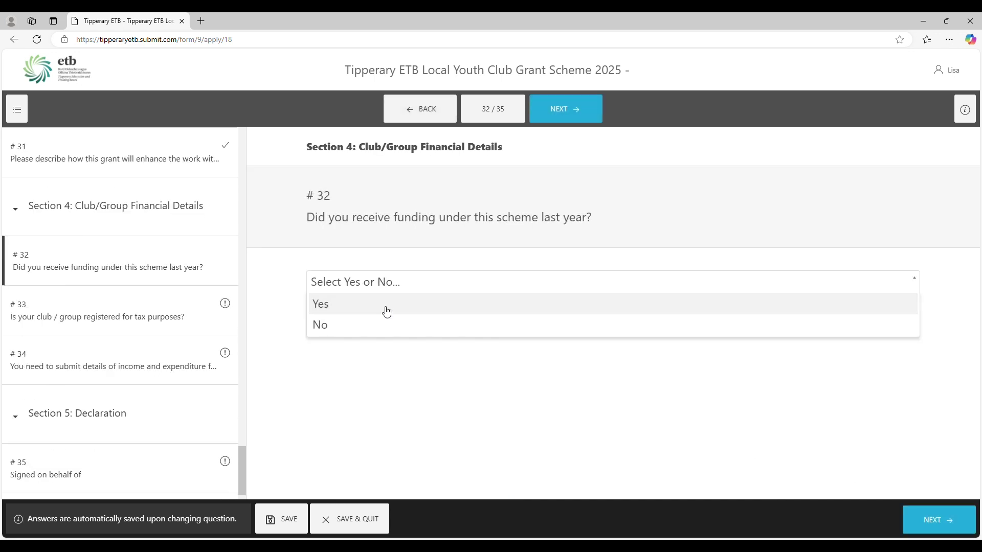
click(387, 305)
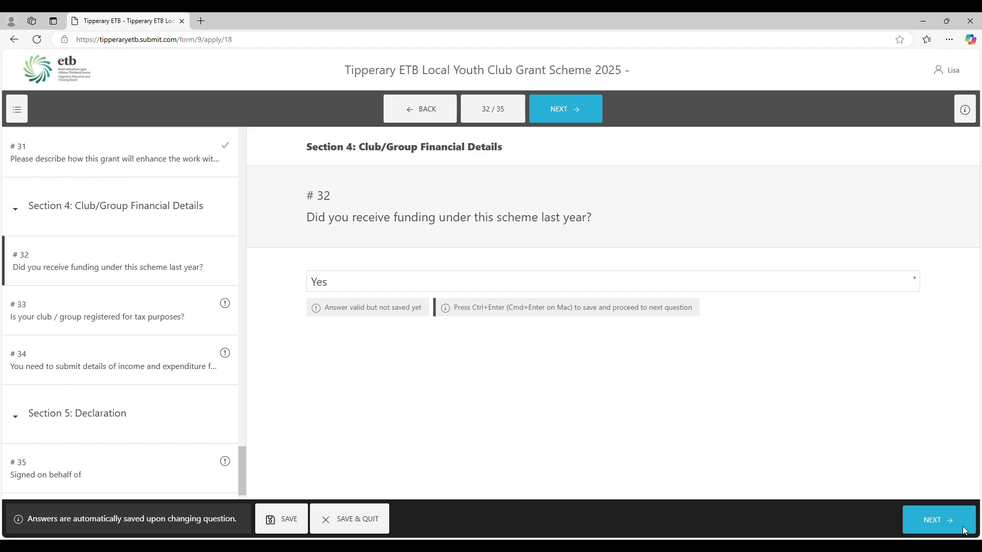
click(936, 523)
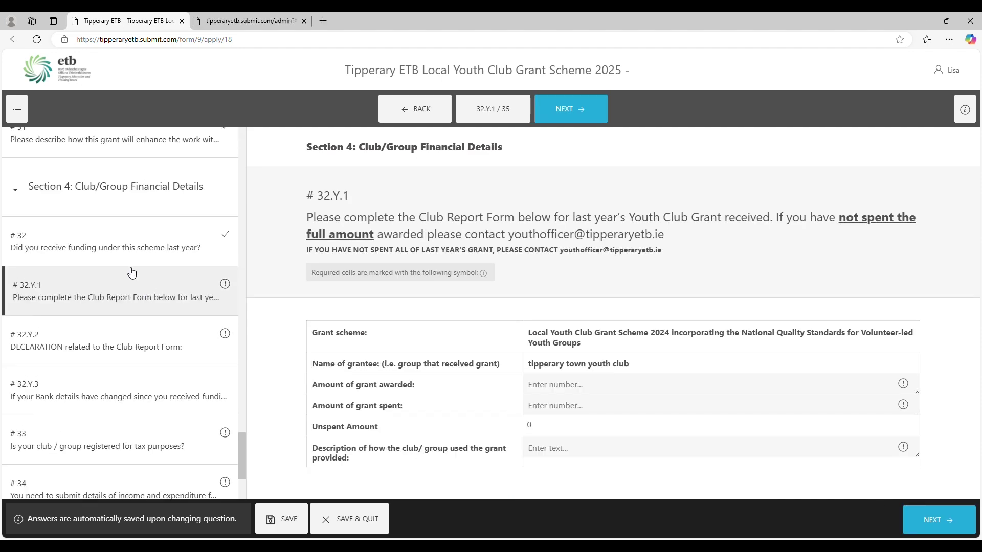
Step: Fill the Club Report Form with 2000 awarded, 2000 spent and placeholder description 'lllll'
scroll(132, 273, up, 1)
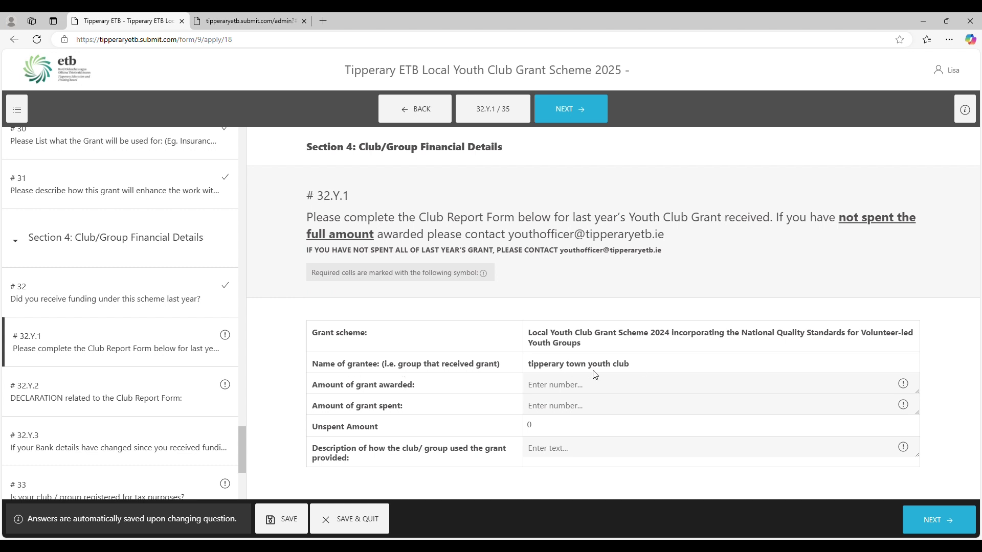
click(548, 389)
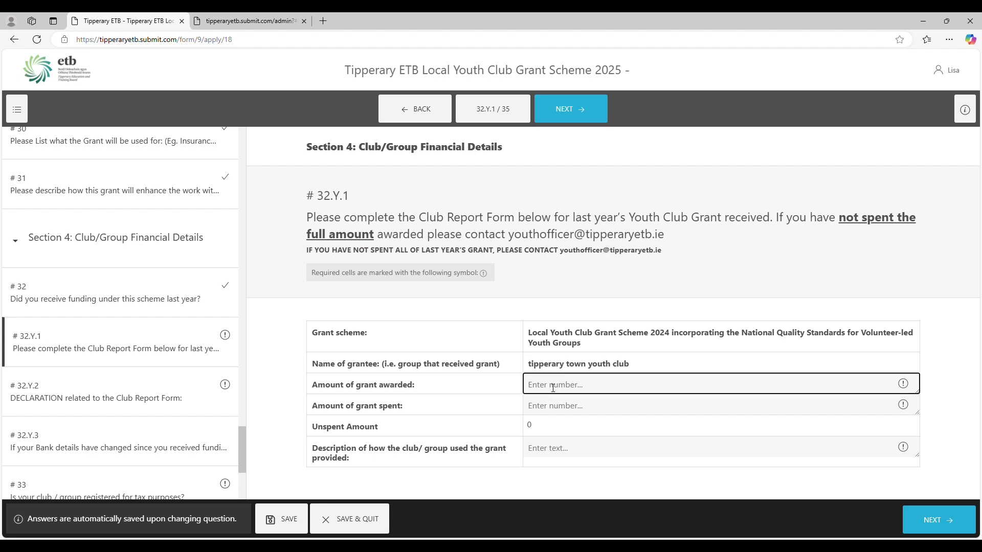
text(2000)
click(553, 413)
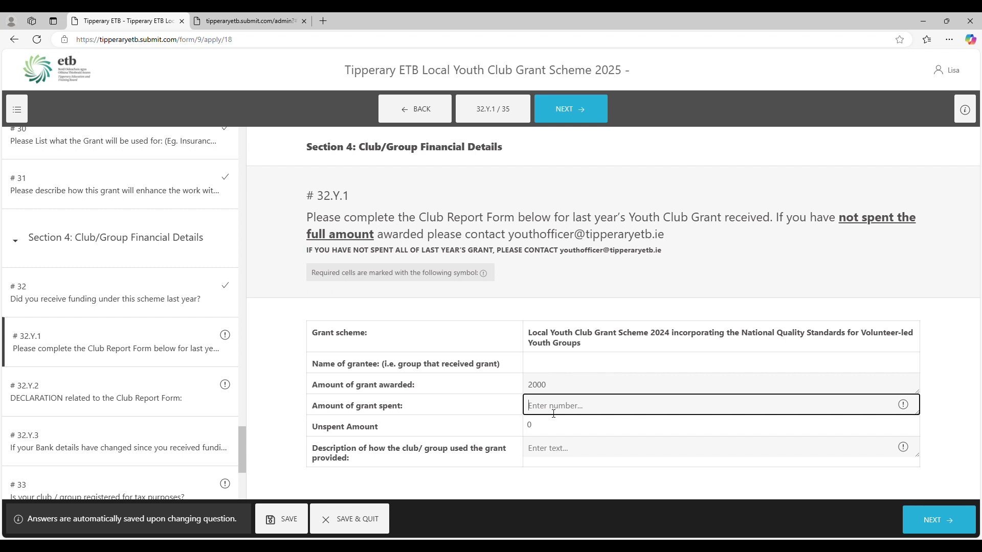
text(2000)
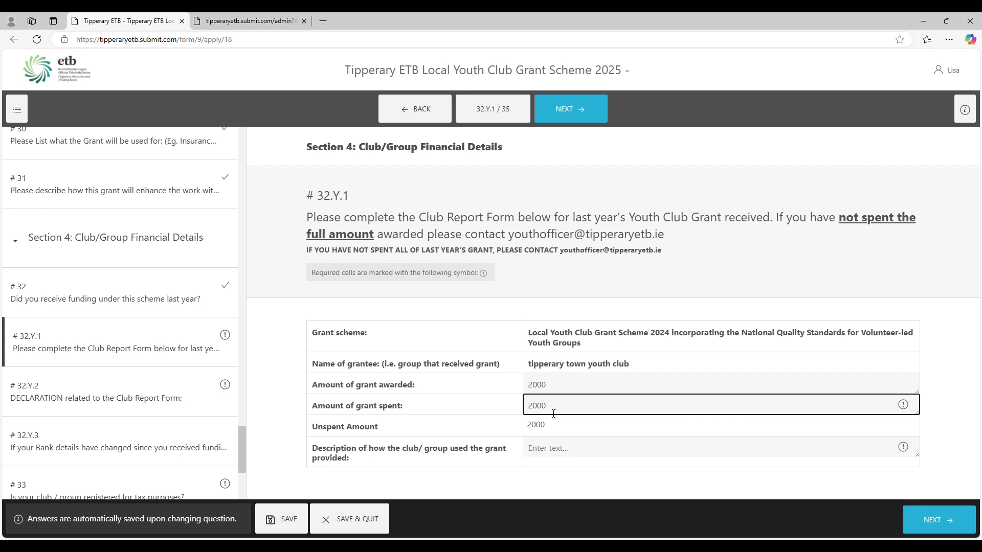
click(571, 452)
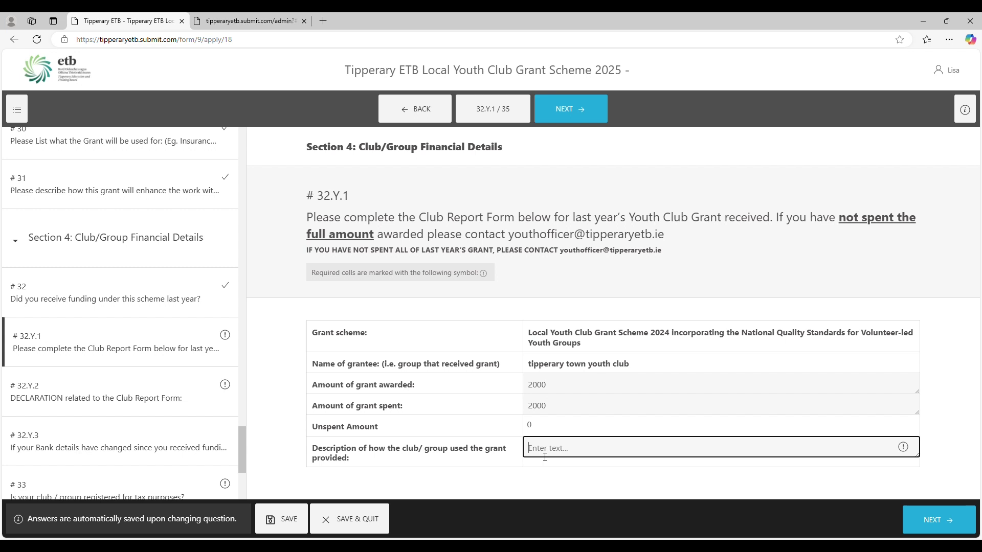
text(lllll)
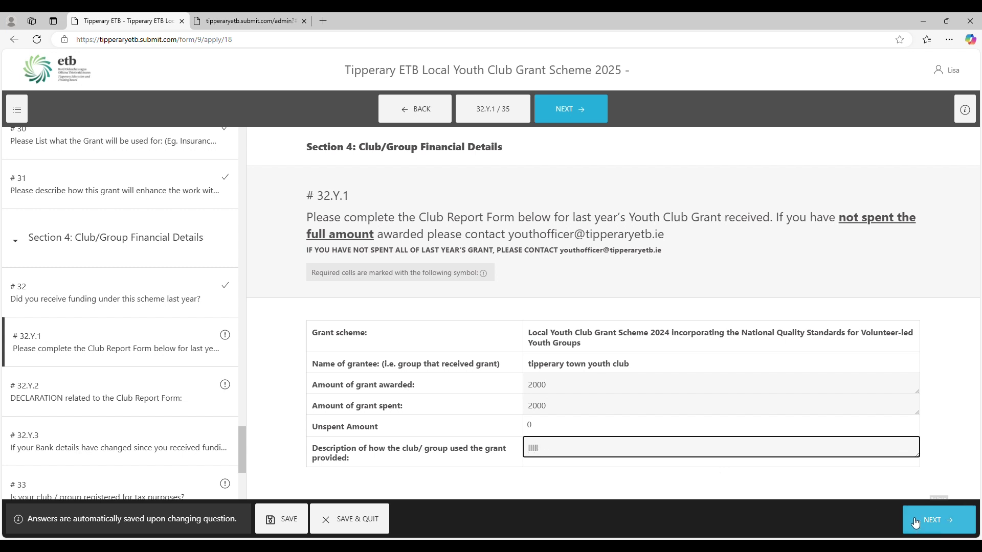
click(945, 522)
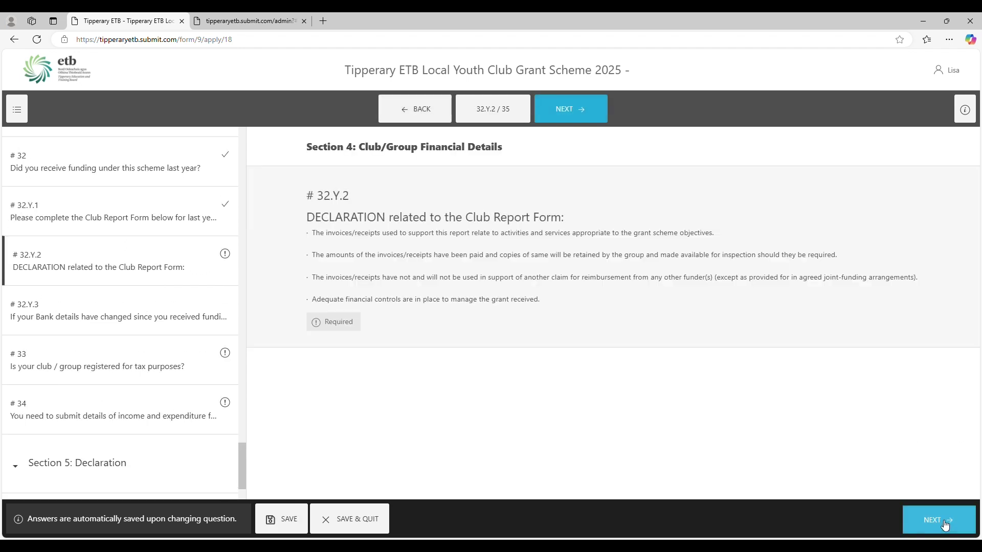
Step: Replace the prefilled signature with the applicant's full name and save the declaration
key(BackSpace)
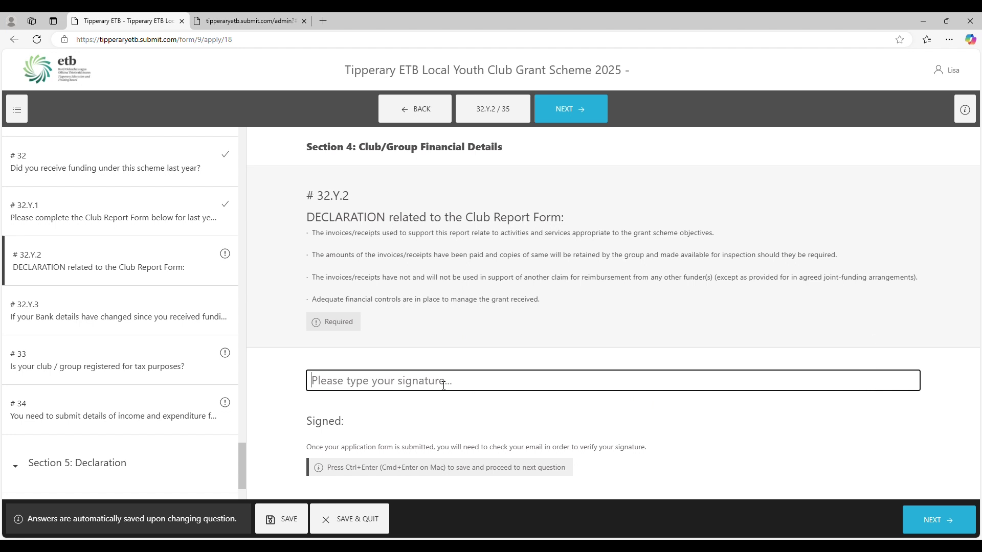
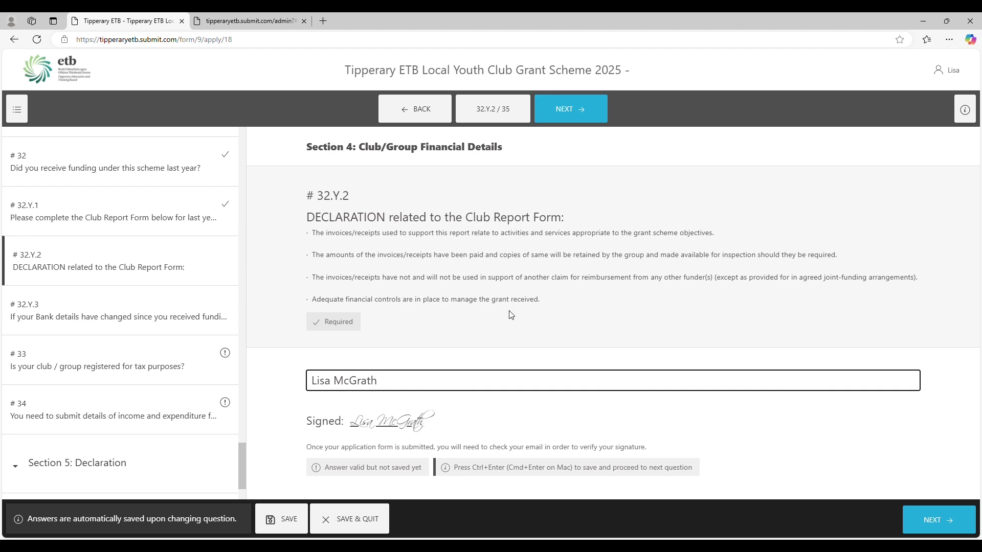
key(ctrl+Return)
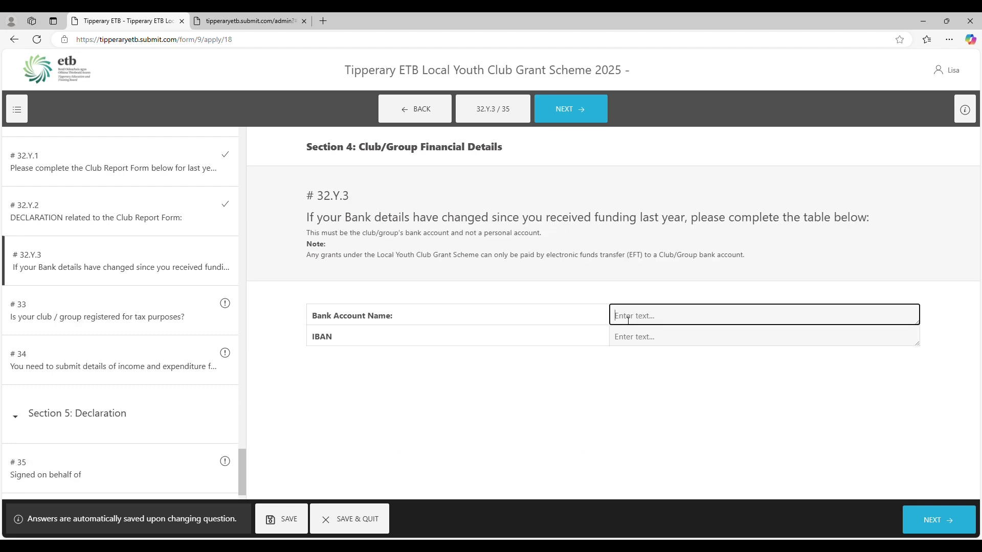
Step: Enter the club's bank account name and IBAN in the bank details table
text(tipperary town)
text( yout c)
text(h club)
click(628, 337)
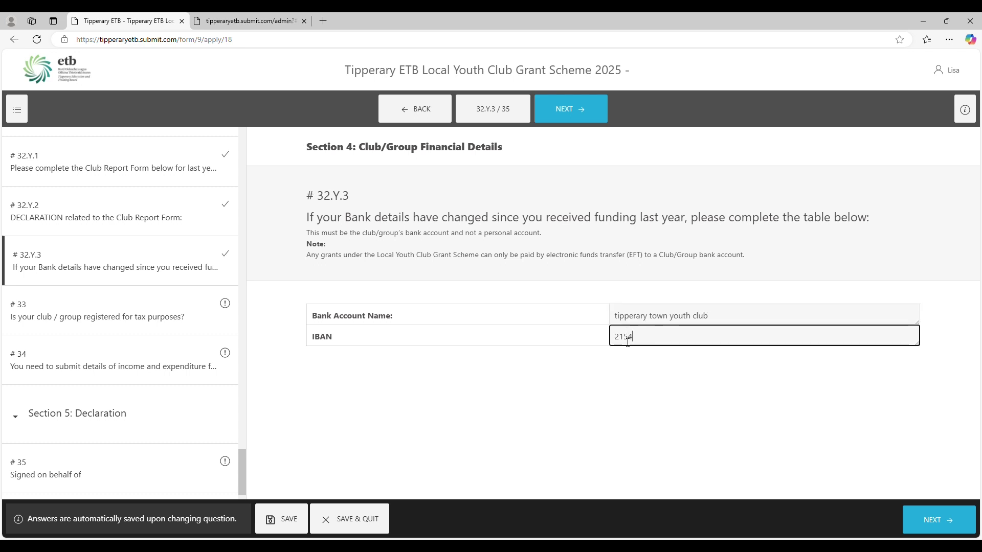
click(928, 520)
Step: Answer No to tax registration, then choose 'Upload a document with the details' for question 34
click(345, 304)
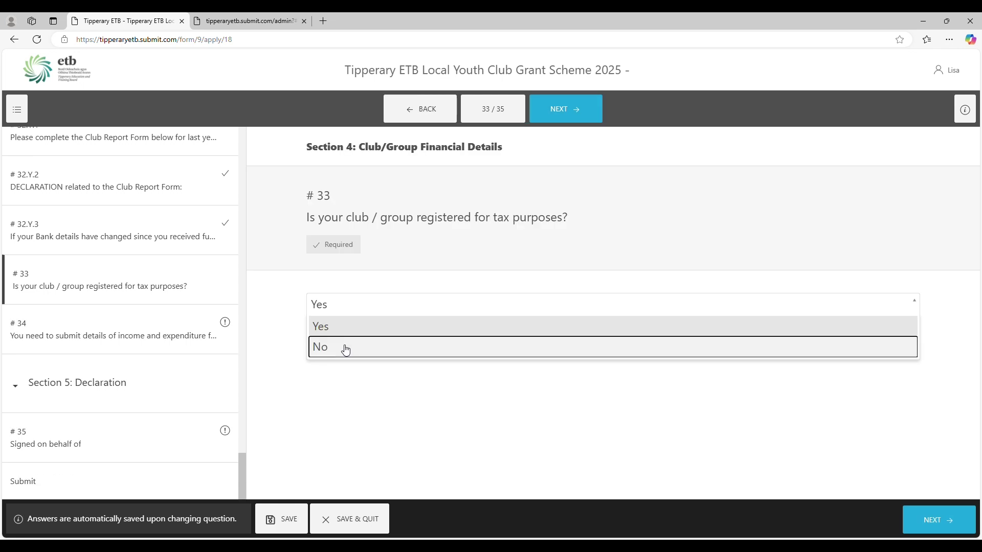
click(346, 349)
click(954, 526)
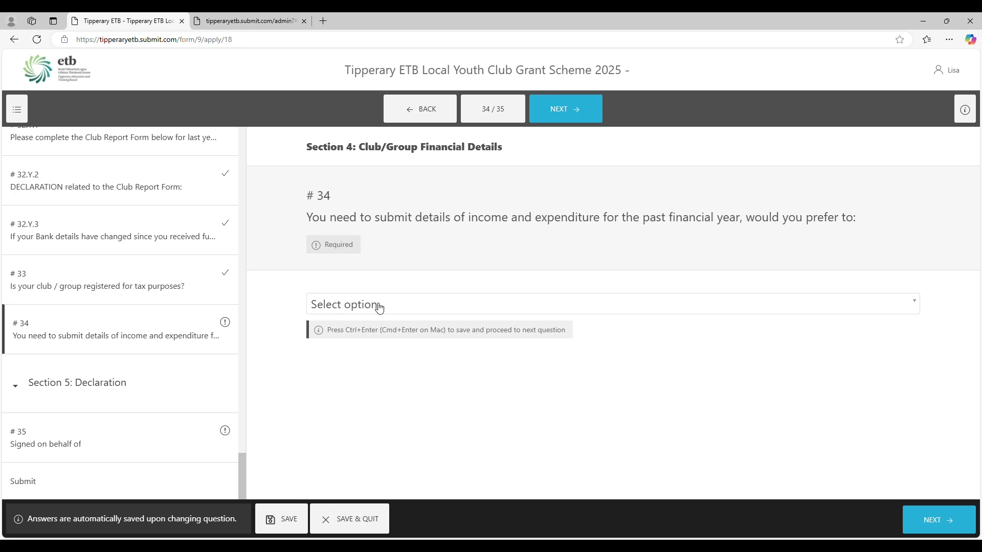
click(383, 312)
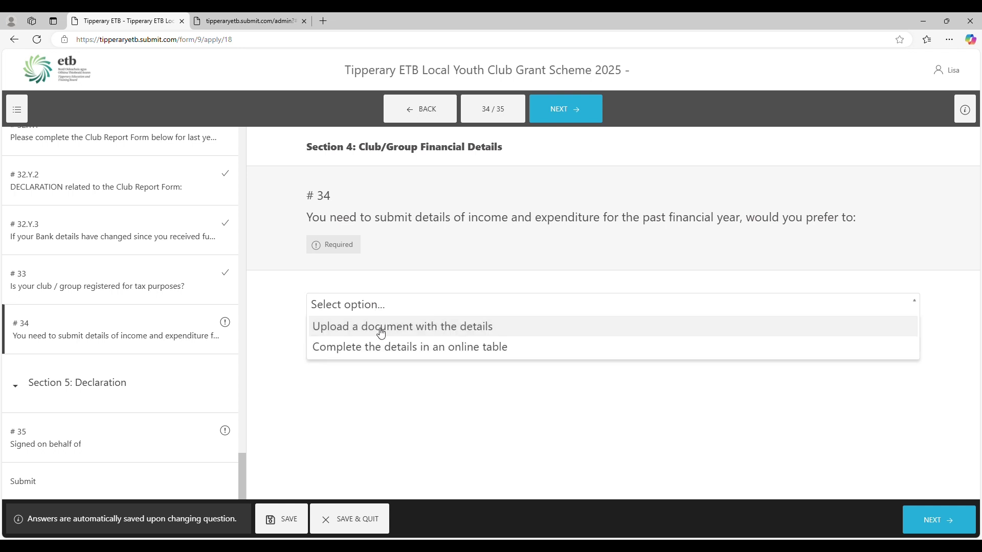
click(381, 327)
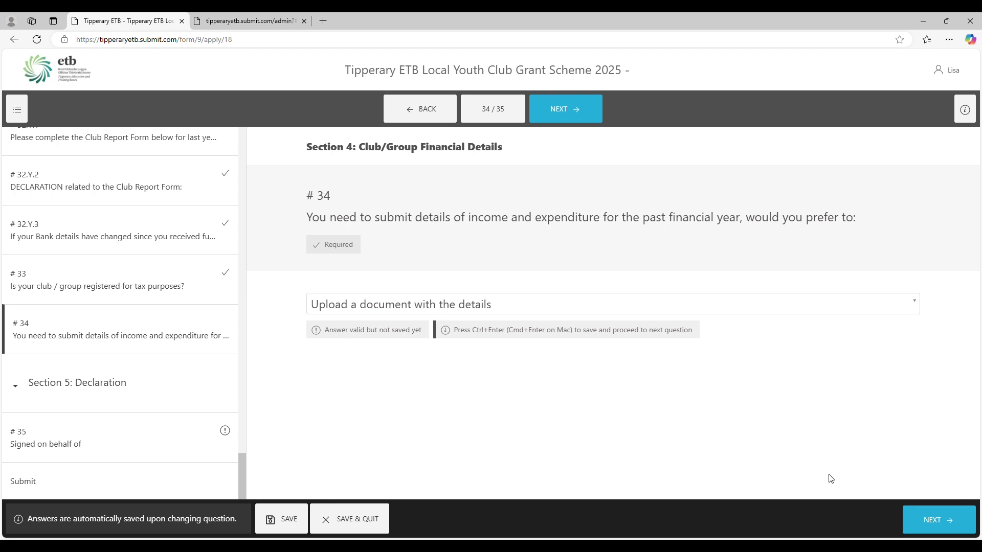
Step: Switch question 34 to 'Complete the details in an online table' instead of uploading a file
click(930, 520)
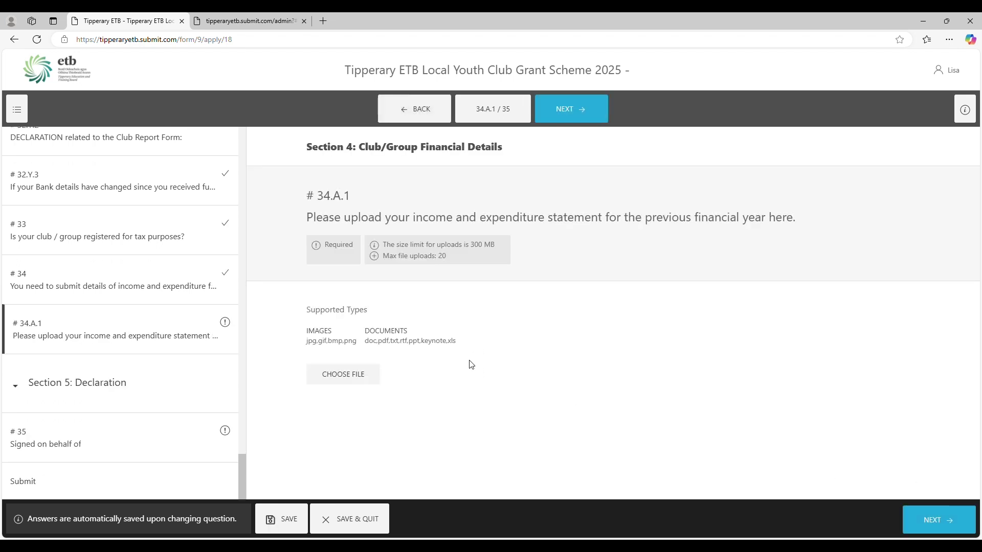
click(353, 379)
click(409, 110)
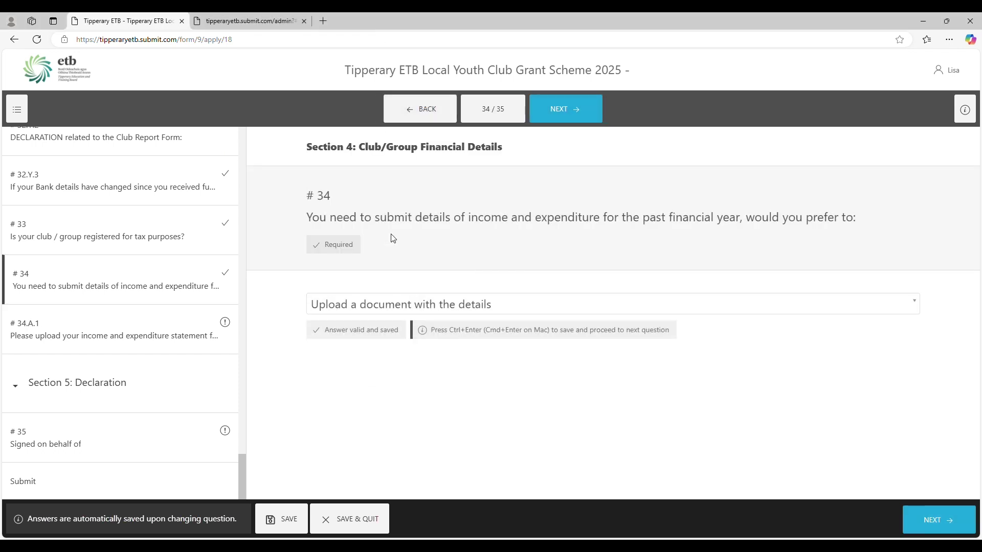
click(432, 308)
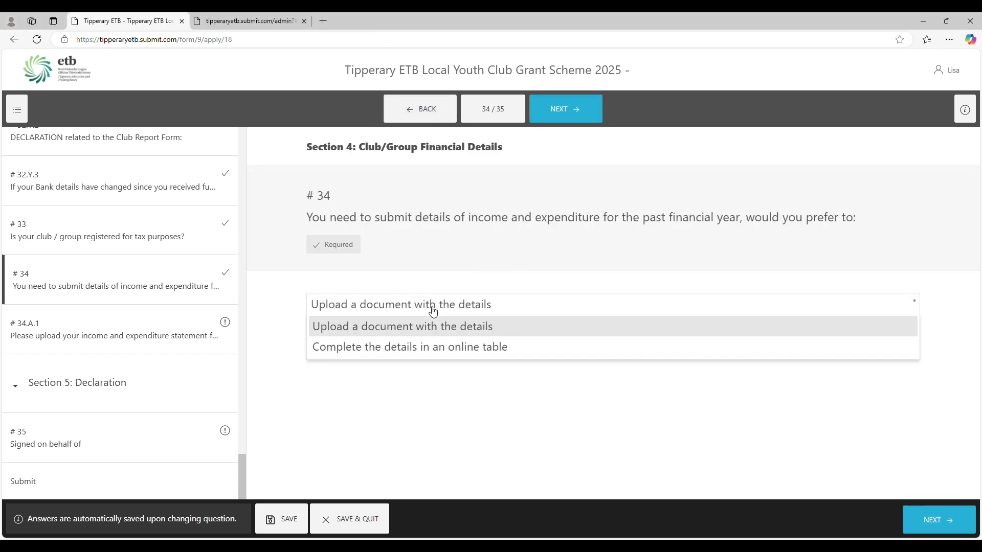
click(435, 351)
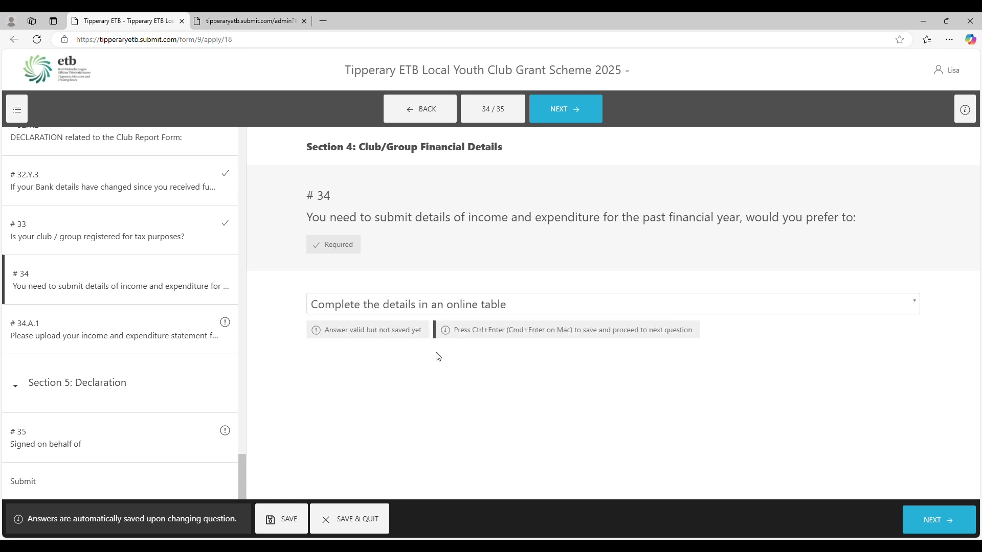
click(937, 518)
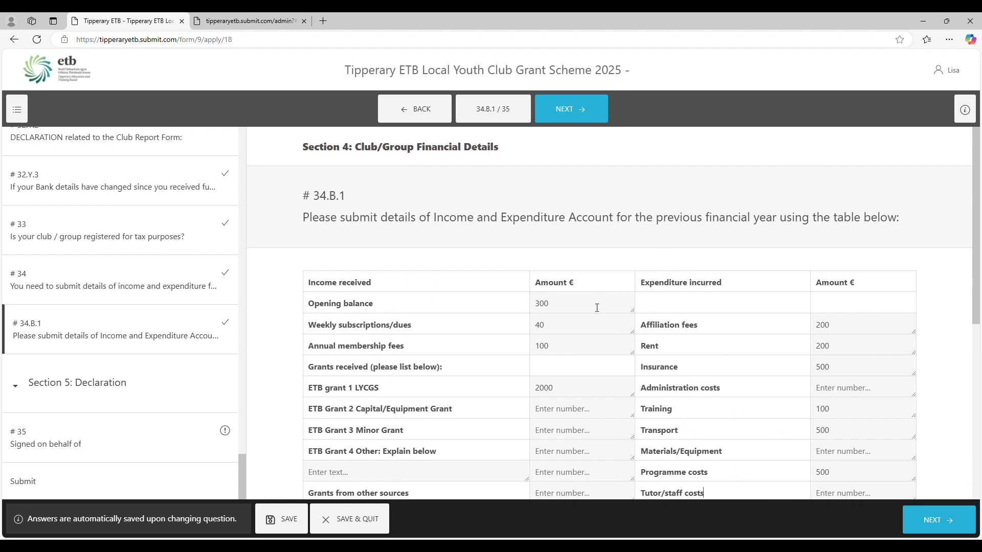
Step: Review the 34.B.1 table totals (income 2440, expenditure 2000, balance 440) and continue
scroll(597, 307, down, 1)
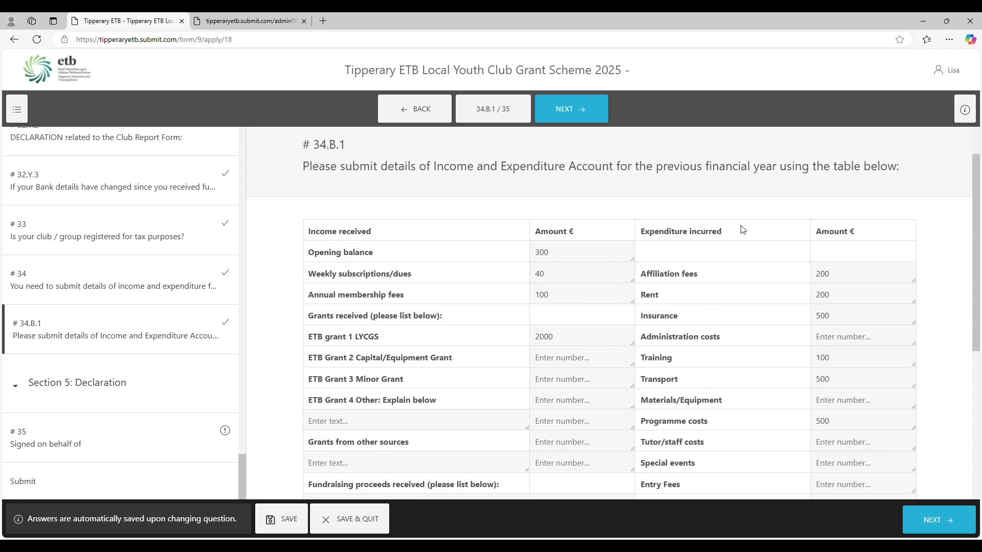
scroll(742, 348, down, 1)
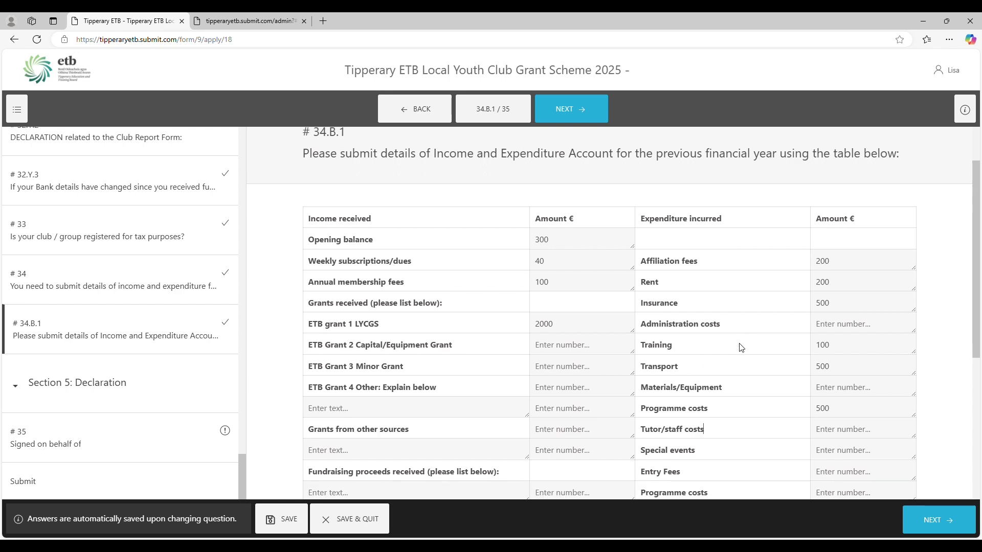
scroll(741, 348, down, 5)
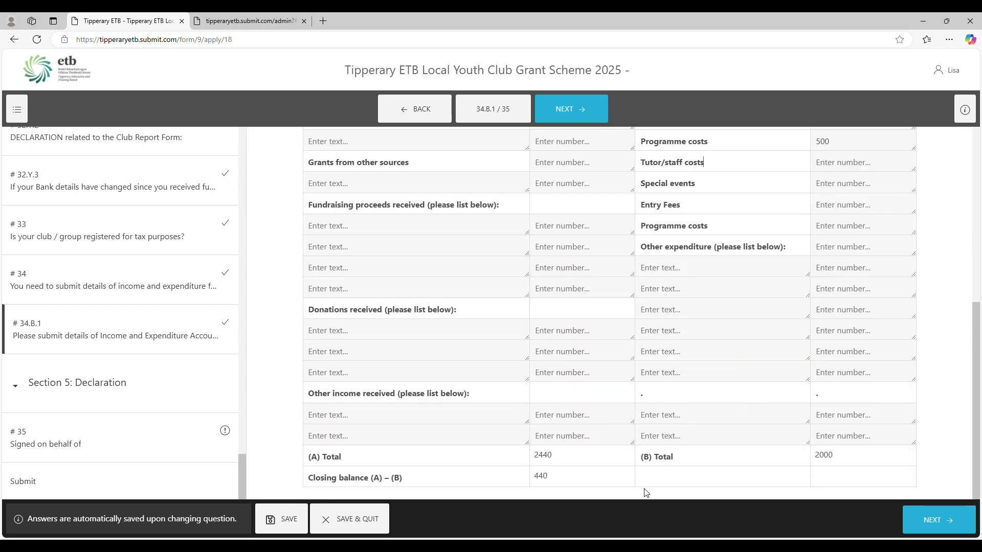
click(942, 519)
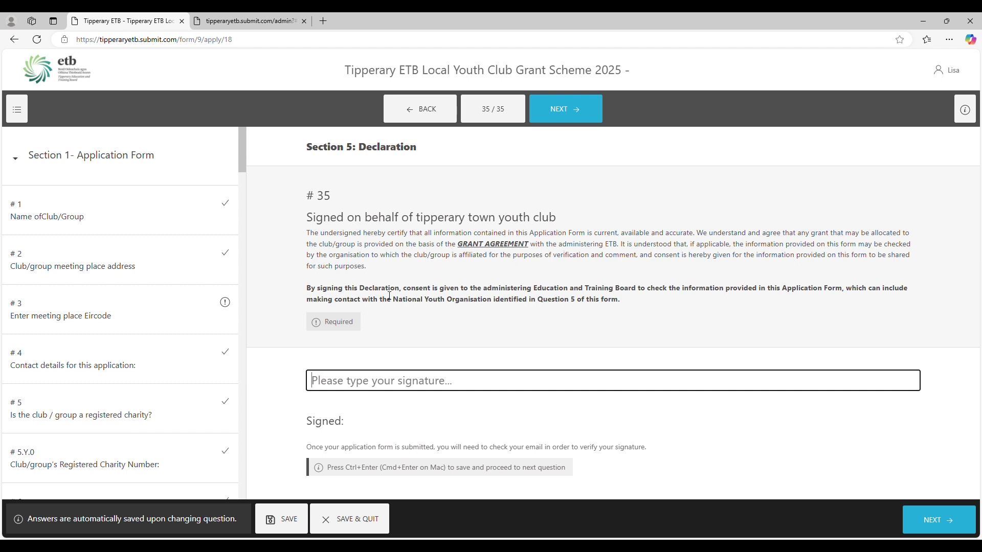
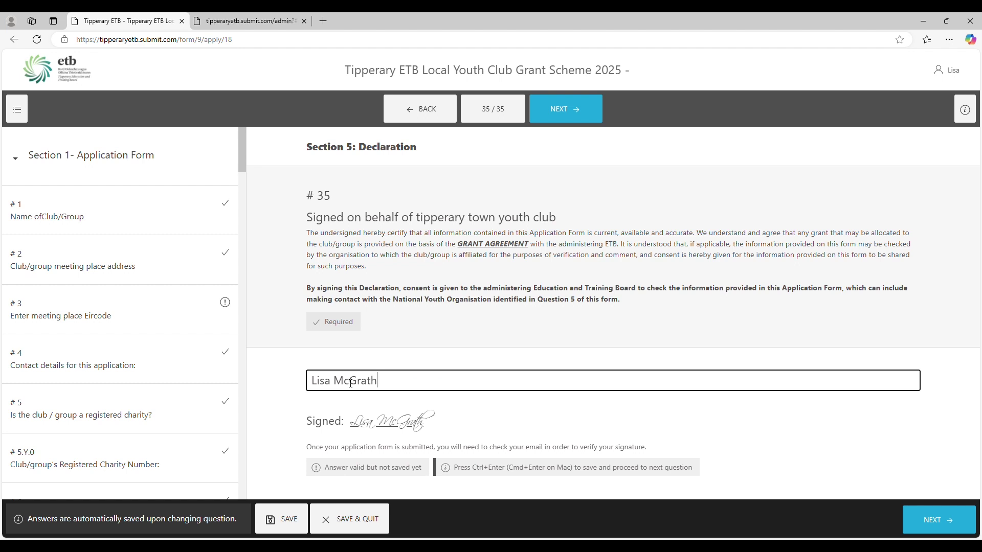
Step: Sign question 35 with the applicant's name and attempt to finish the form
click(933, 516)
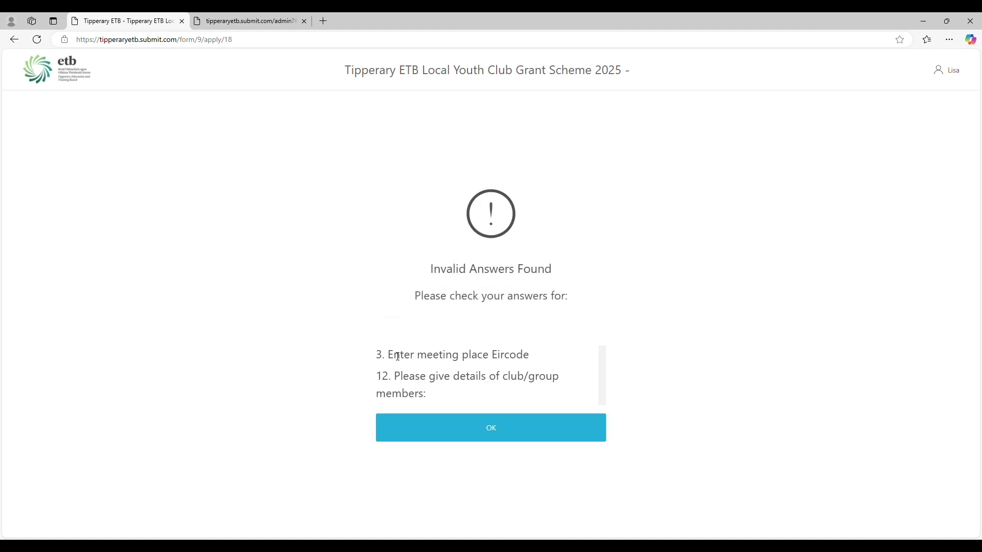
Step: Set question 3's location to the meeting place's Eircode from the map suggestions
click(495, 433)
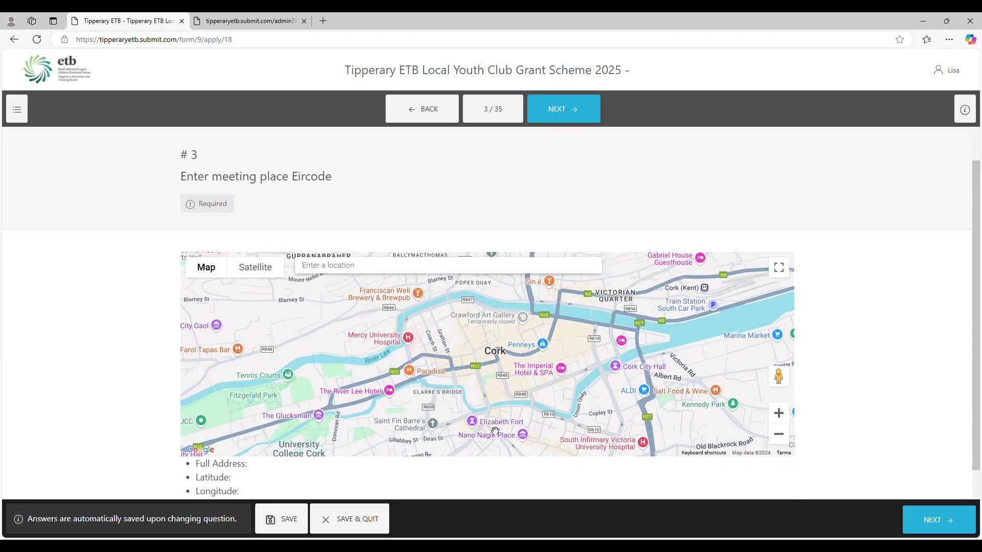
click(336, 272)
text(e)
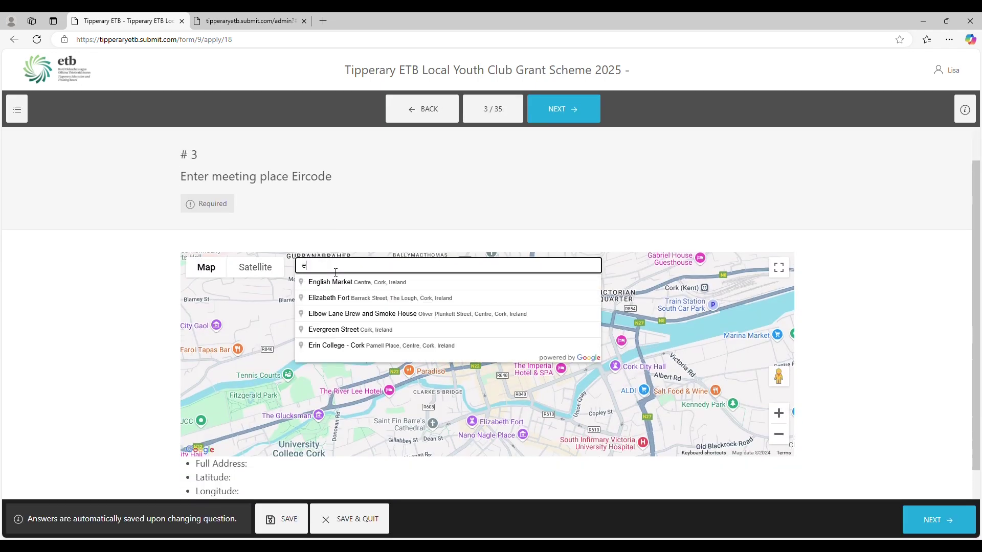
text(34d)
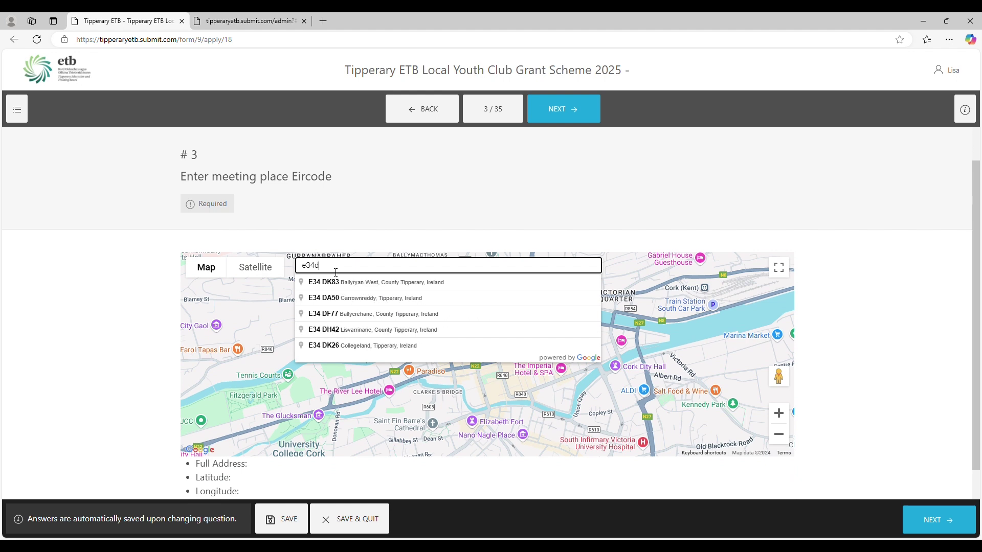
text(761)
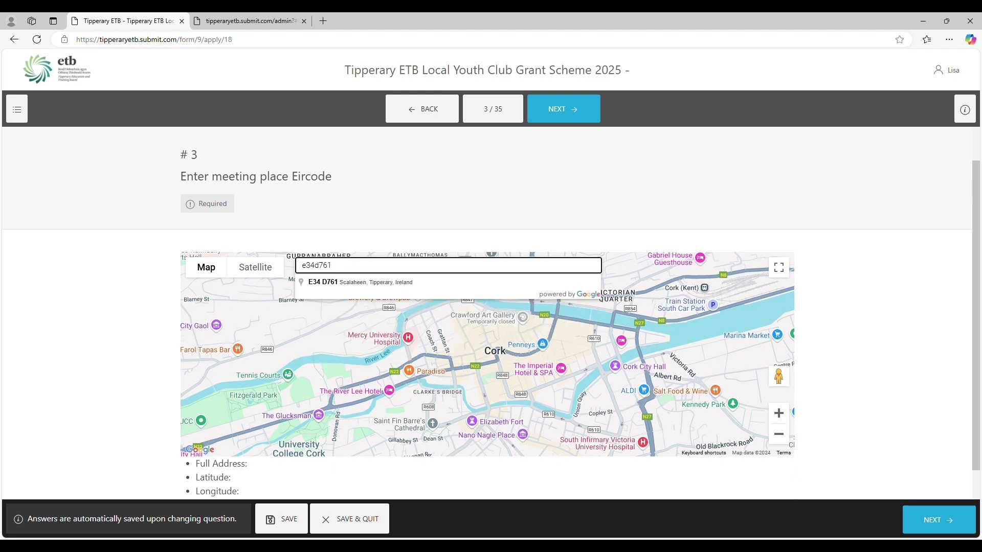
click(360, 282)
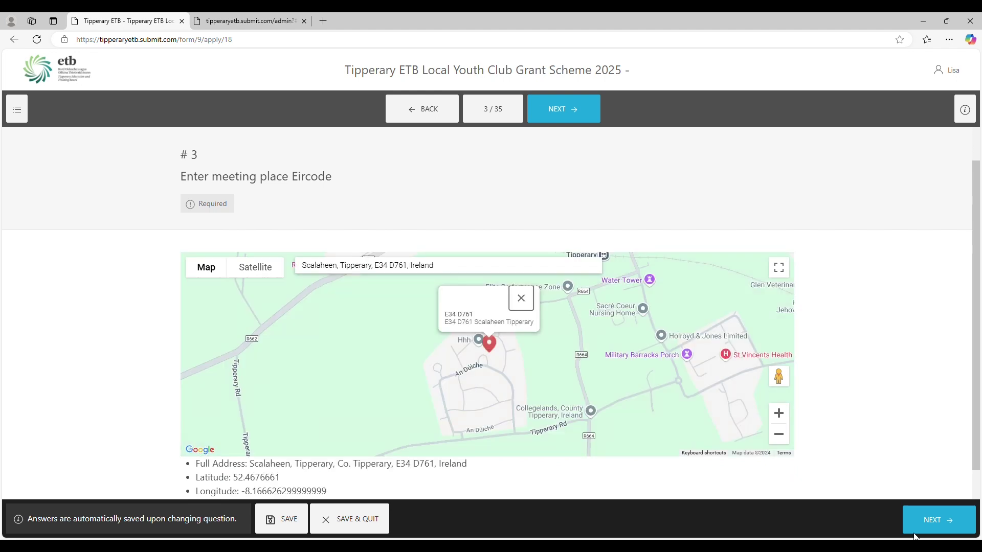
click(931, 524)
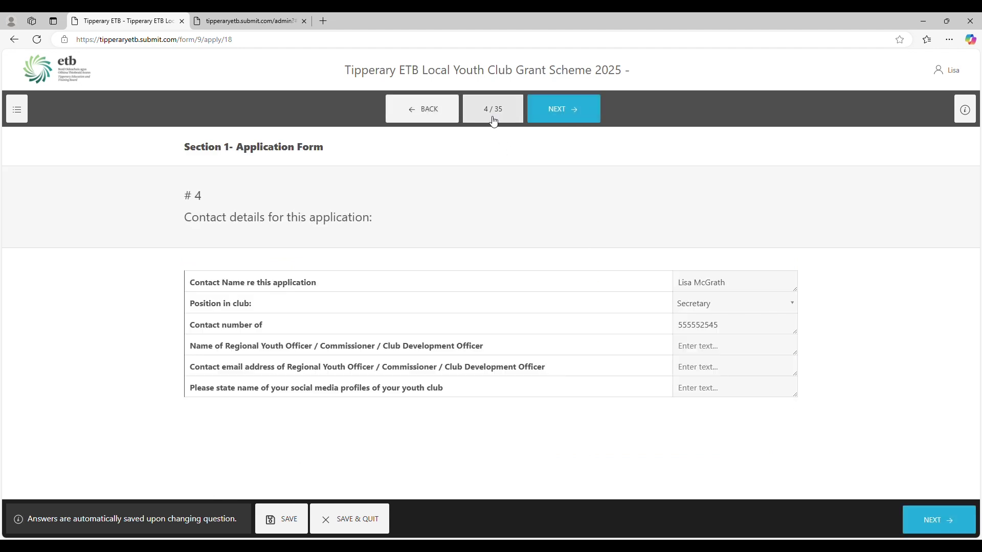
Step: Jump to question 12 on club members from the question list
click(17, 109)
scroll(60, 213, down, 9)
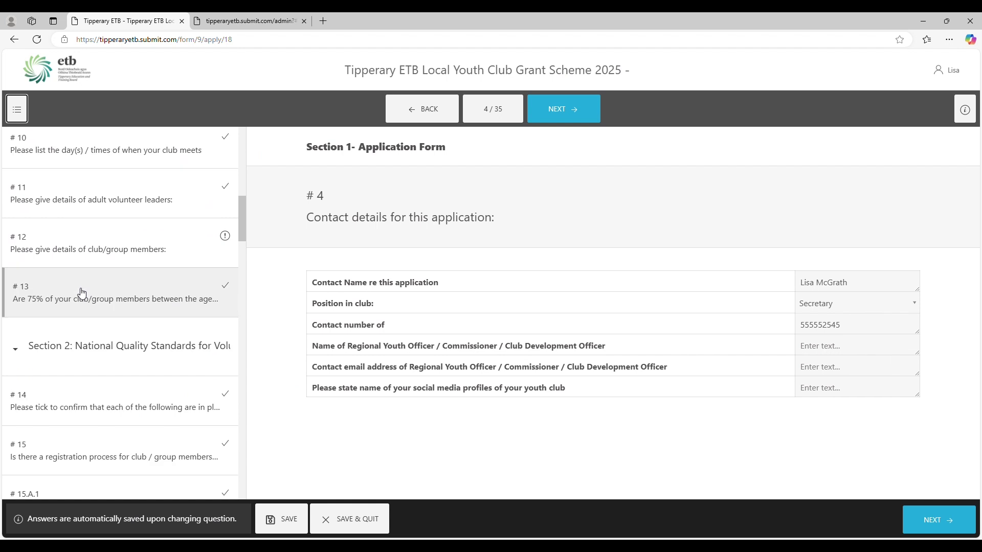
click(96, 252)
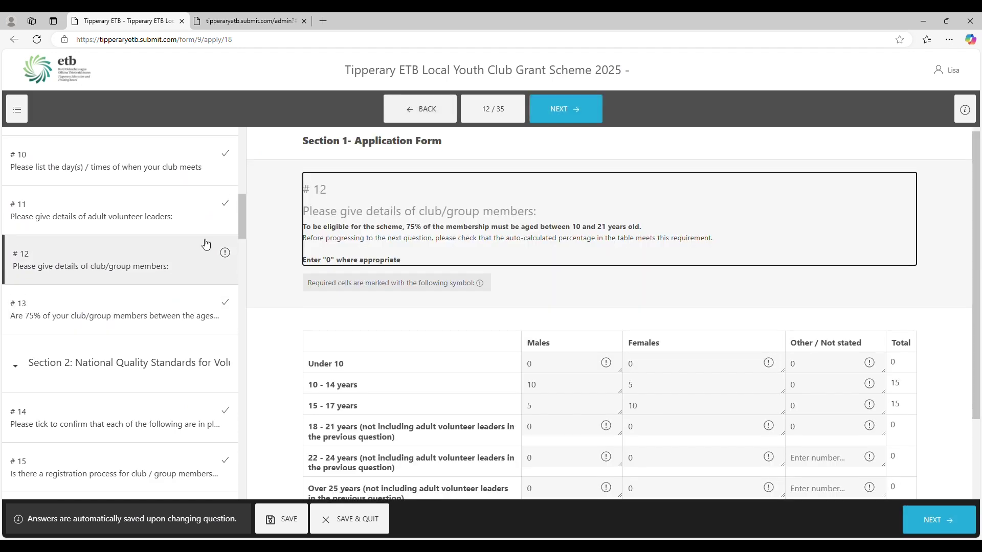
scroll(480, 305, down, 1)
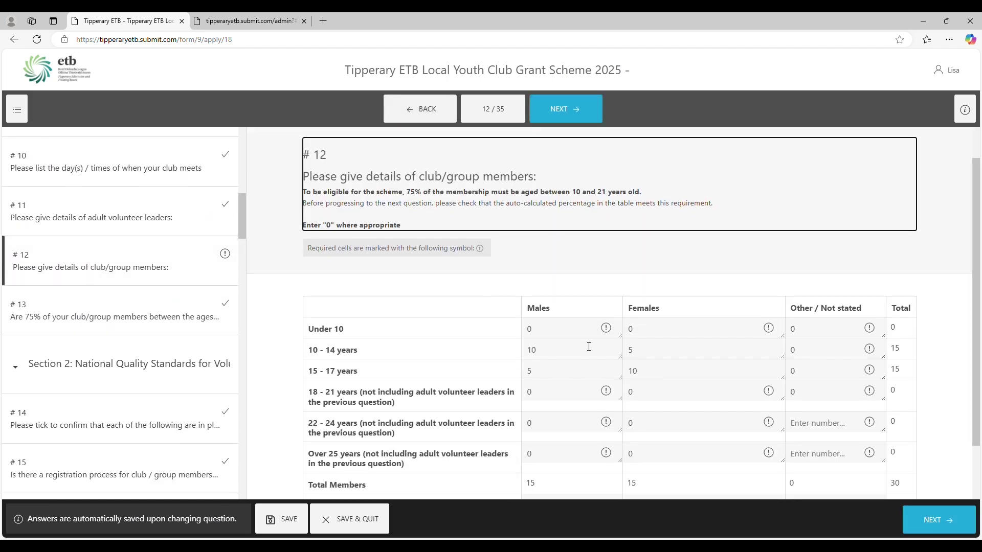
scroll(696, 361, down, 2)
Step: Enter 0 in the Other / Not stated cells for 22–24 years, over 25 years and paid staff
click(805, 363)
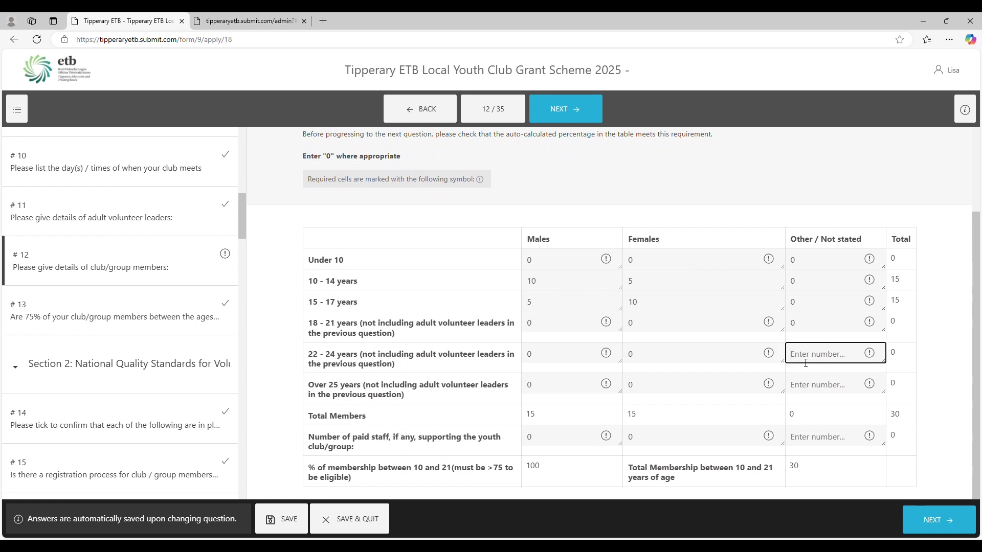
text(0)
click(806, 386)
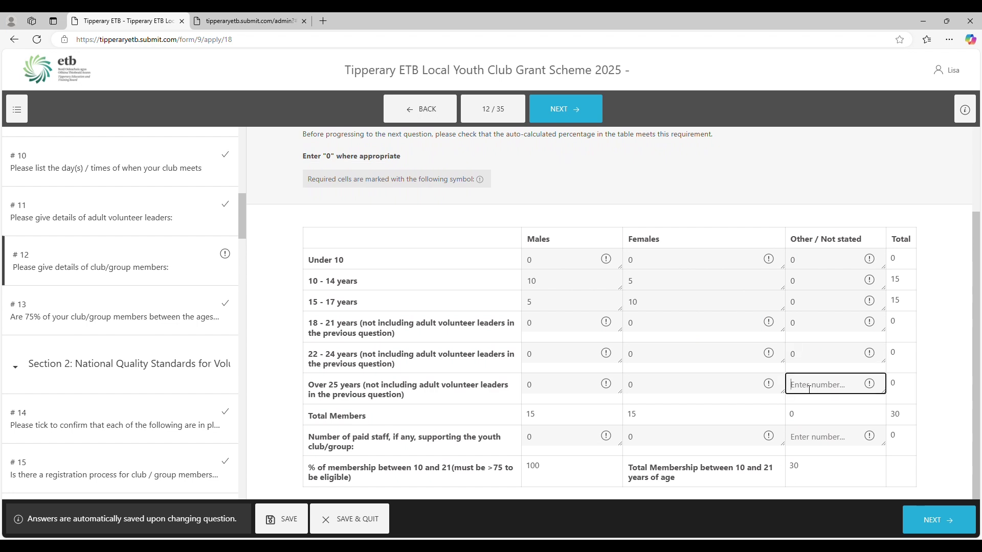
text(0)
click(810, 439)
text(0)
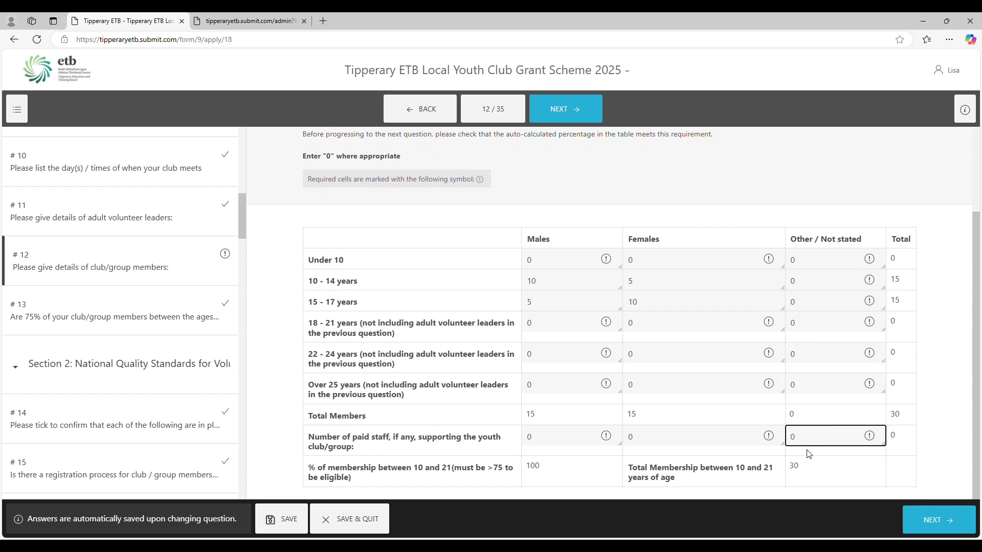
click(809, 462)
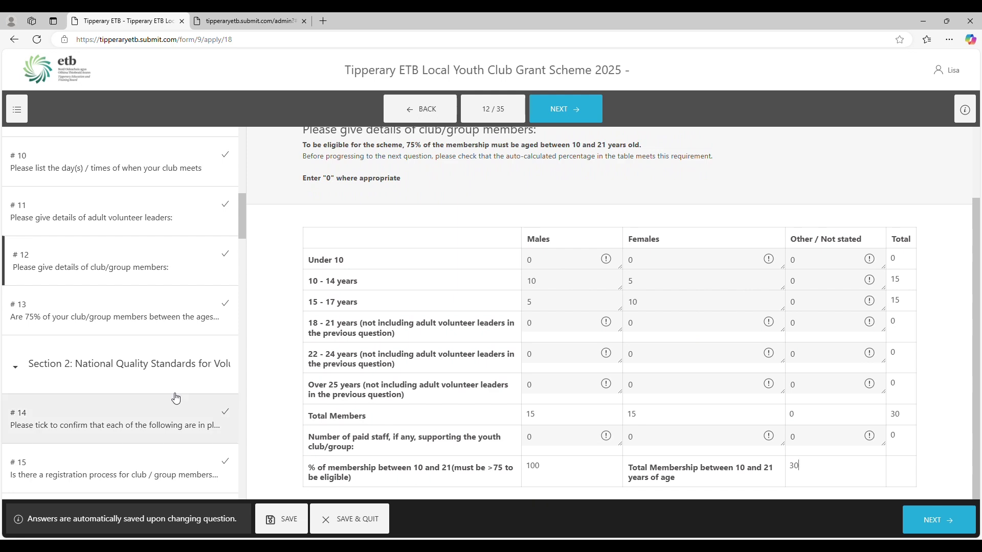
Step: Go to the Submit step, where the application now shows as valid
scroll(102, 369, down, 20)
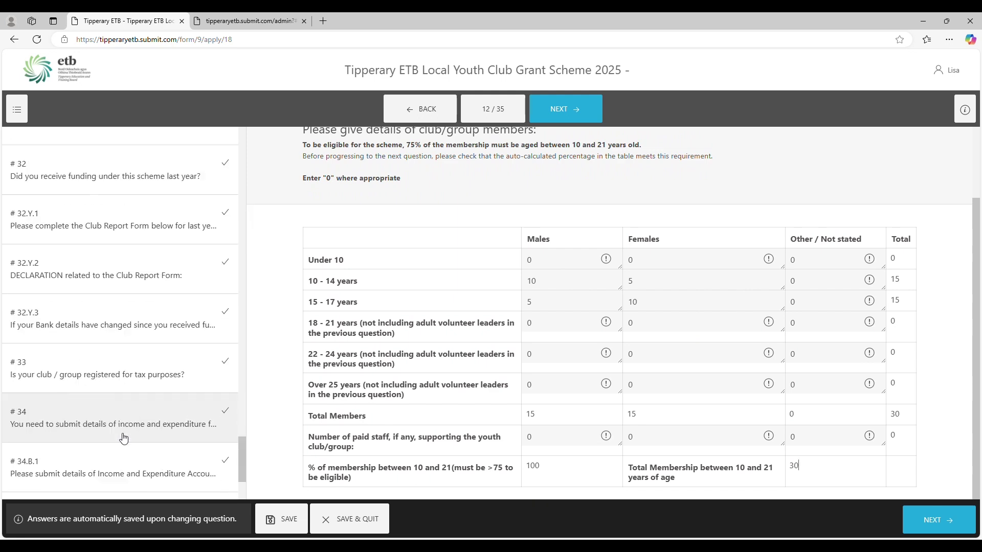
scroll(123, 438, down, 3)
click(123, 484)
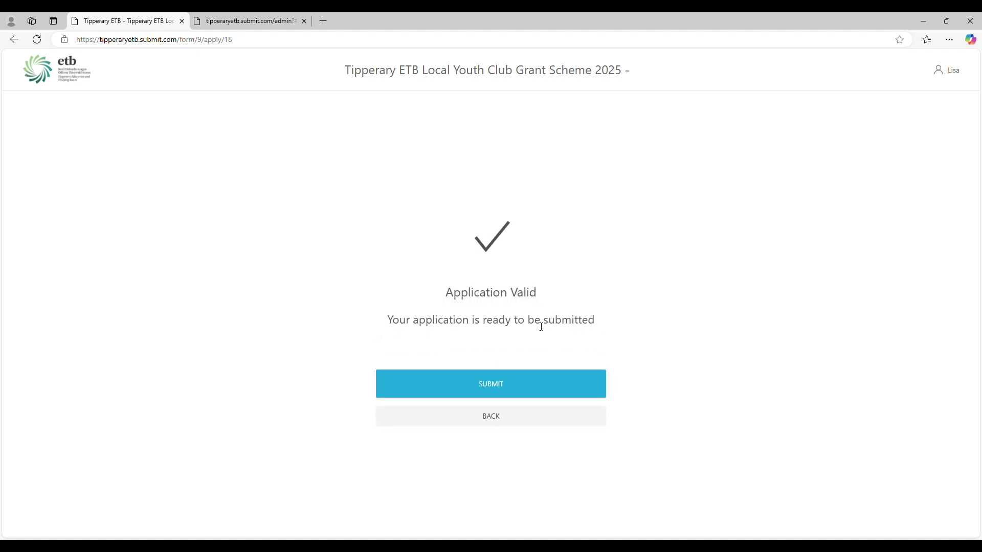
Step: Submit the validated Tipperary ETB Local Youth Club Grant application
click(507, 392)
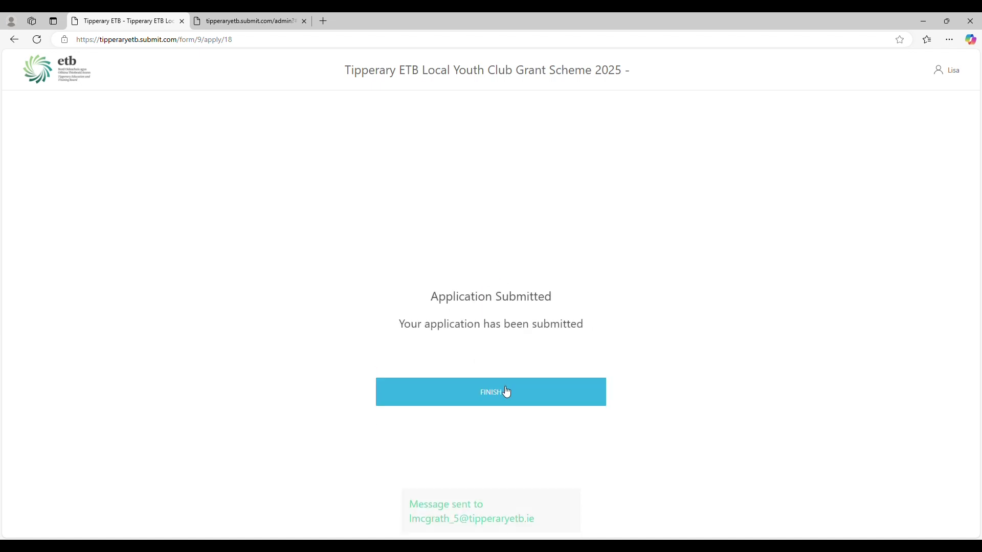